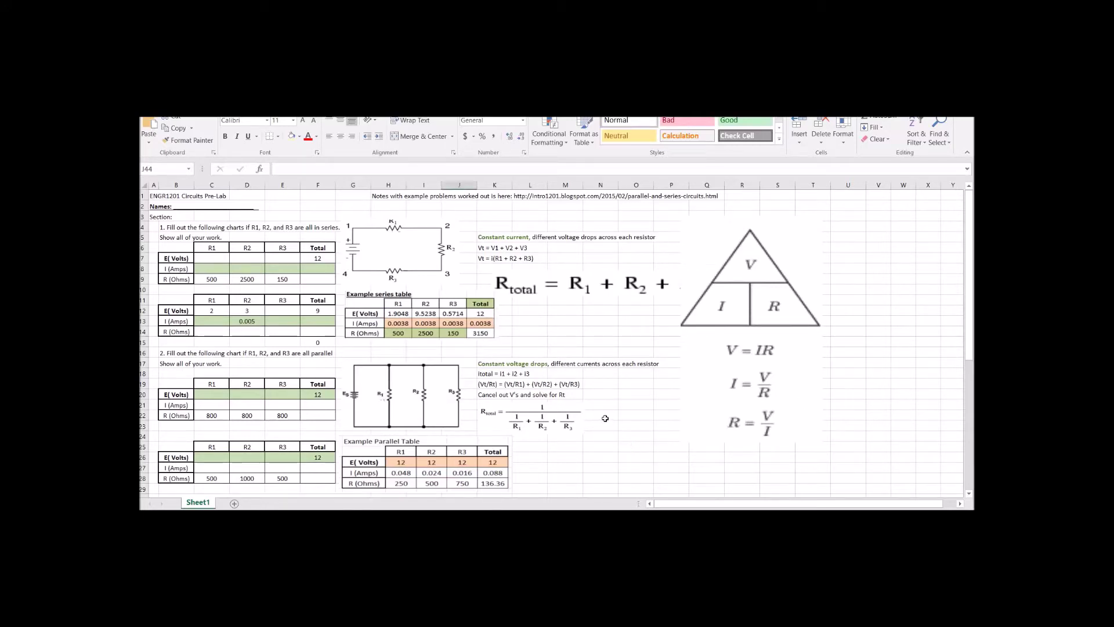
Step: Look over the worksheet's series, parallel and mixed circuit problems and their example tables
{"action": "left_click", "coordinate": [604, 398]}
{"action": "scroll", "coordinate": [601, 400], "scroll_direction": "down", "scroll_amount": 7}
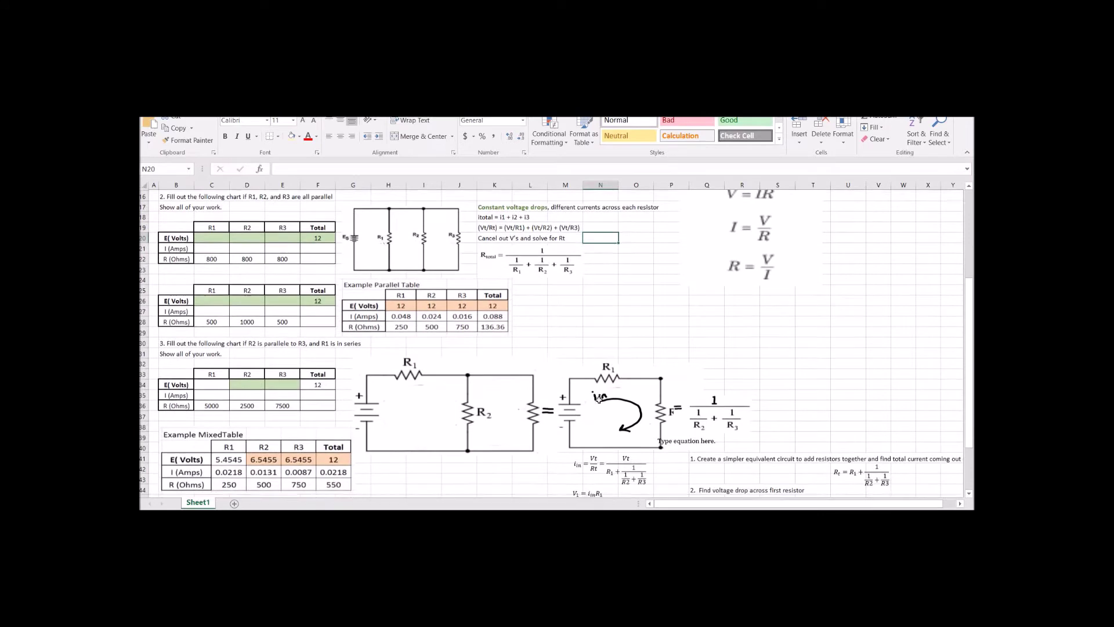
{"action": "scroll", "coordinate": [597, 403], "scroll_direction": "up", "scroll_amount": 6}
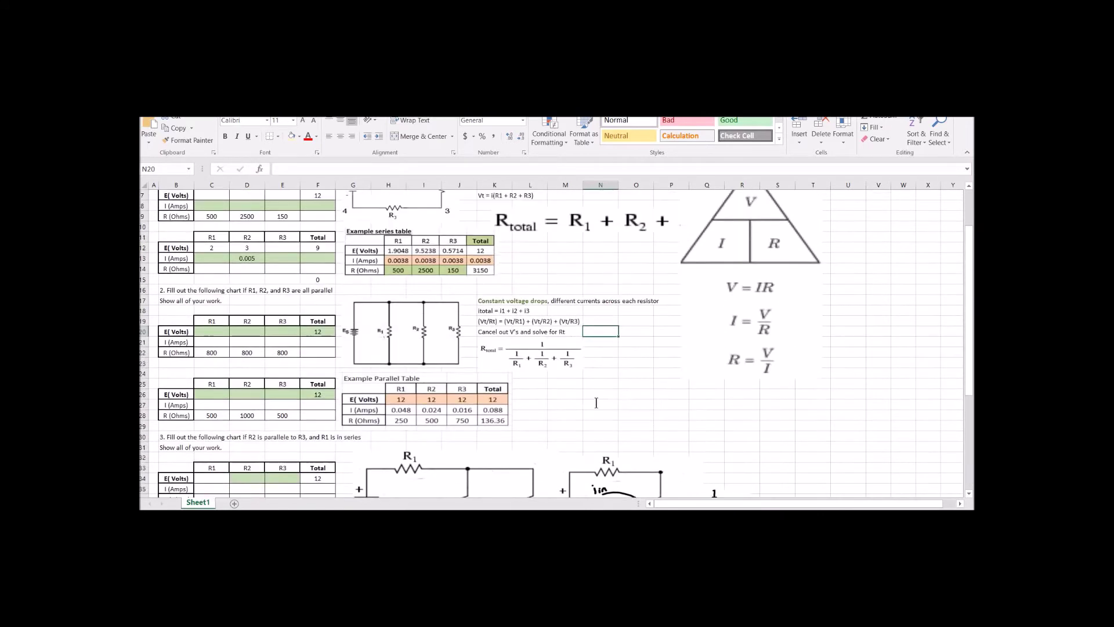
{"action": "scroll", "coordinate": [596, 402], "scroll_direction": "up", "scroll_amount": 2}
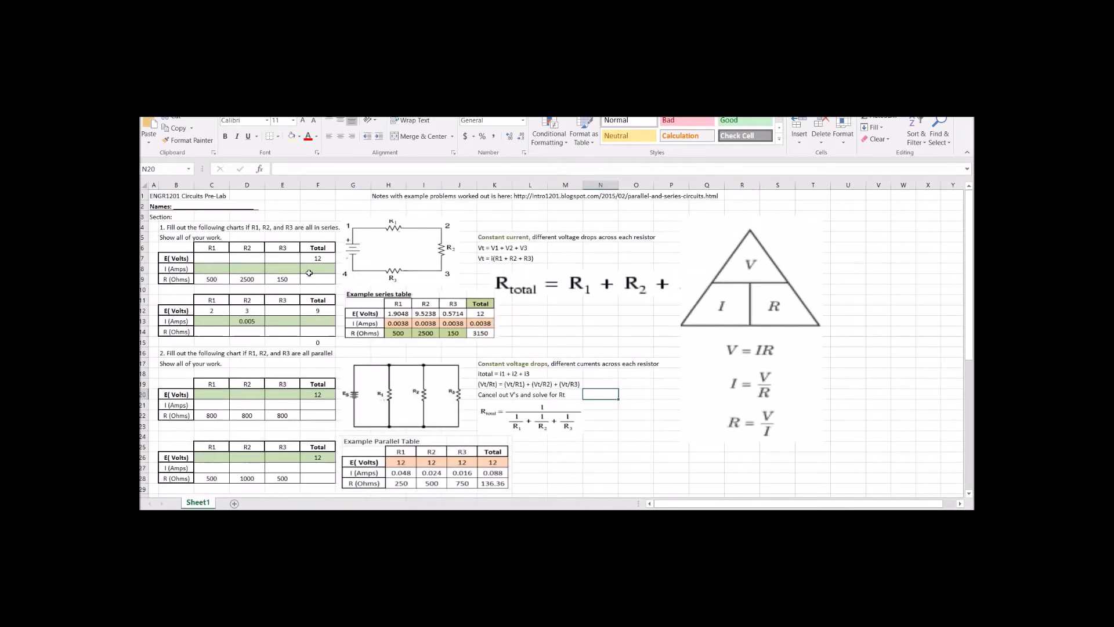
{"action": "left_click_drag", "start_coordinate": [213, 257], "coordinate": [321, 271]}
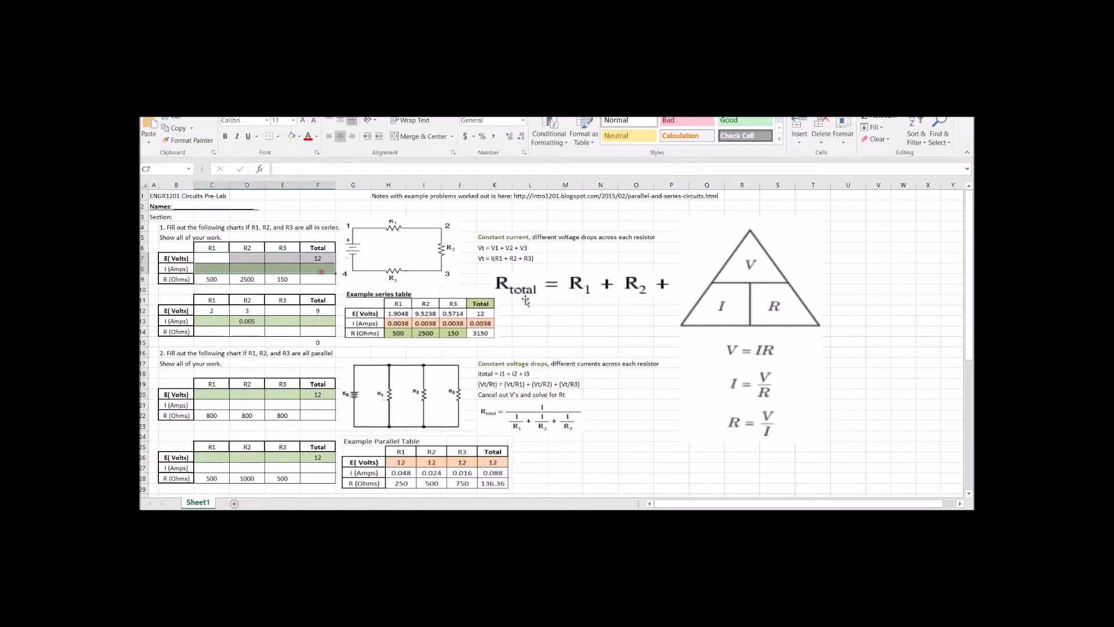
{"action": "mouse_move", "coordinate": [444, 304]}
{"action": "left_mouse_down"}
{"action": "mouse_move", "coordinate": [428, 304]}
{"action": "mouse_move", "coordinate": [443, 305]}
{"action": "left_mouse_up"}
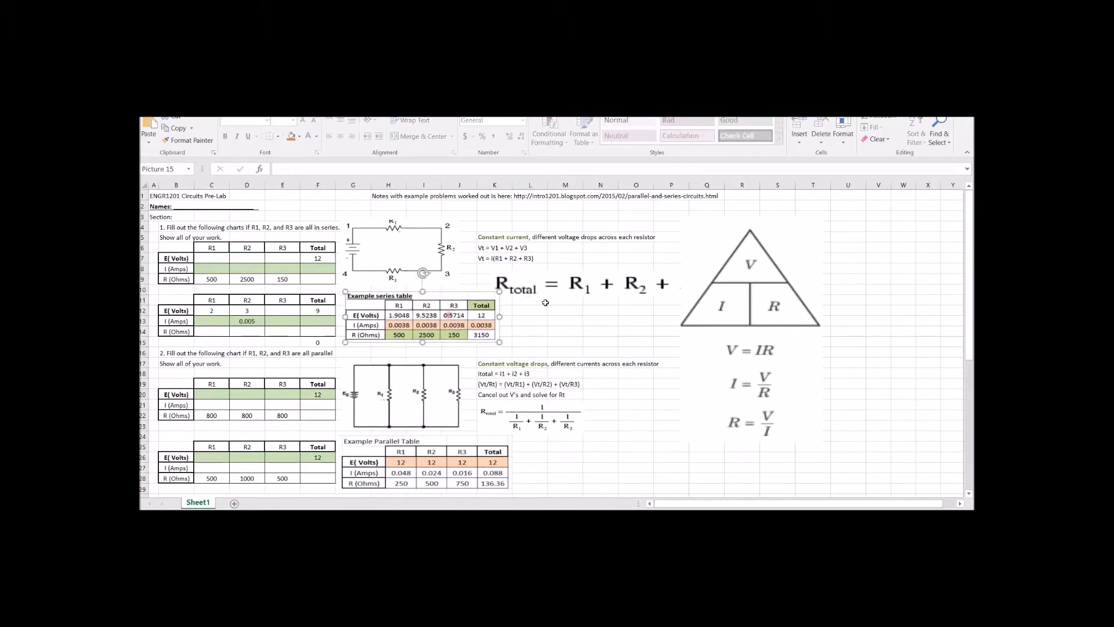
Step: Move the Ohm's law triangle picture aside to uncover the whole R-total formula picture
{"action": "left_click", "coordinate": [752, 281]}
{"action": "left_click_drag", "start_coordinate": [752, 281], "coordinate": [802, 277]}
{"action": "left_click", "coordinate": [640, 284]}
Step: Compare the series and parallel circuit diagrams and review the voltage equations for the series circuit
{"action": "left_click", "coordinate": [401, 266]}
{"action": "left_click", "coordinate": [416, 404]}
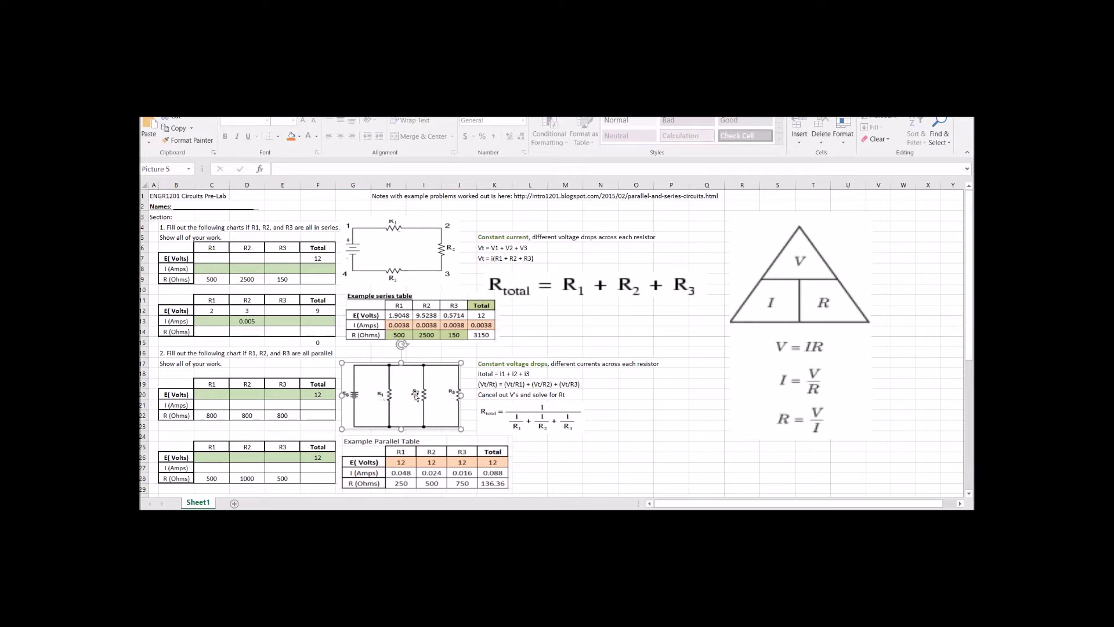
{"action": "left_click", "coordinate": [426, 249]}
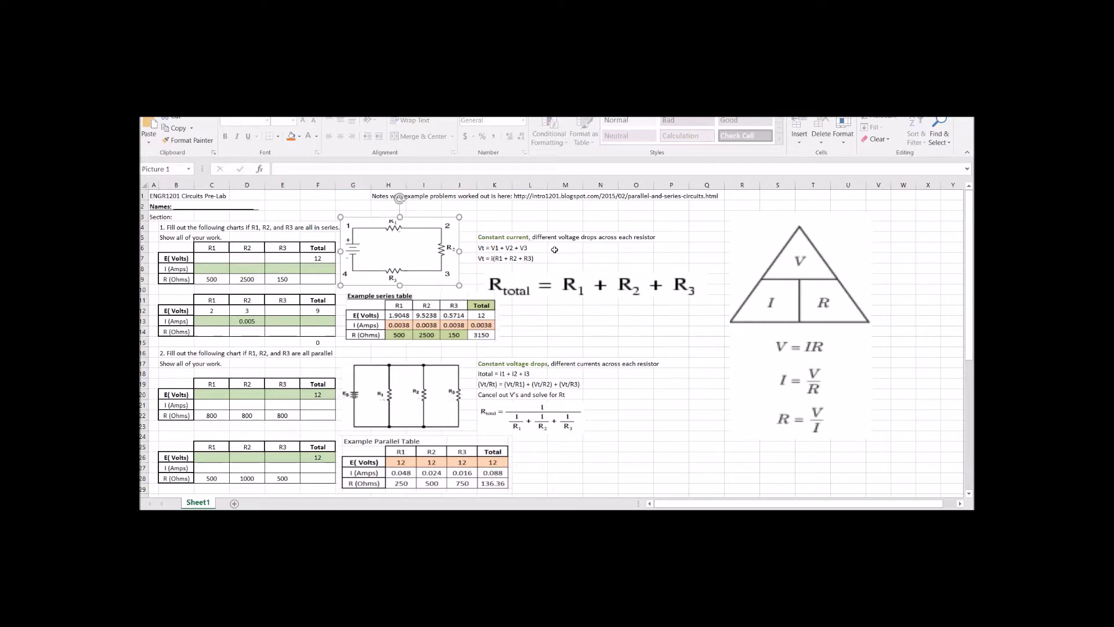
{"action": "left_click", "coordinate": [554, 249]}
{"action": "left_click", "coordinate": [366, 240]}
Step: Move the Ohm's law picture closer to the R-total formula and enlarge it to reach about row 29
{"action": "left_click_drag", "start_coordinate": [813, 310], "coordinate": [786, 305]}
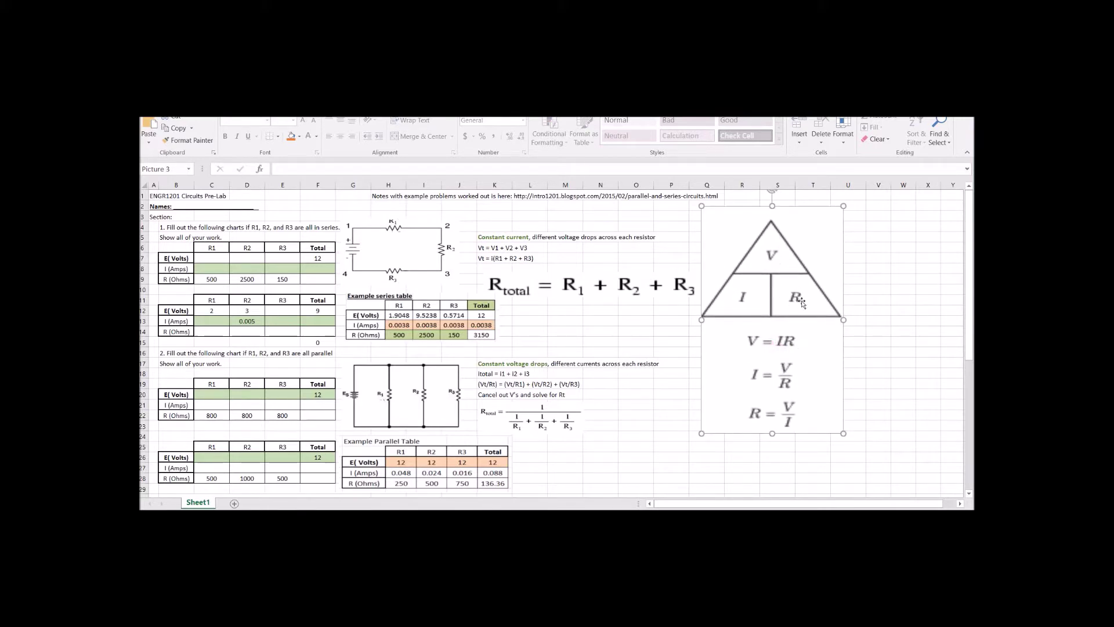
{"action": "left_click_drag", "start_coordinate": [841, 430], "coordinate": [879, 490]}
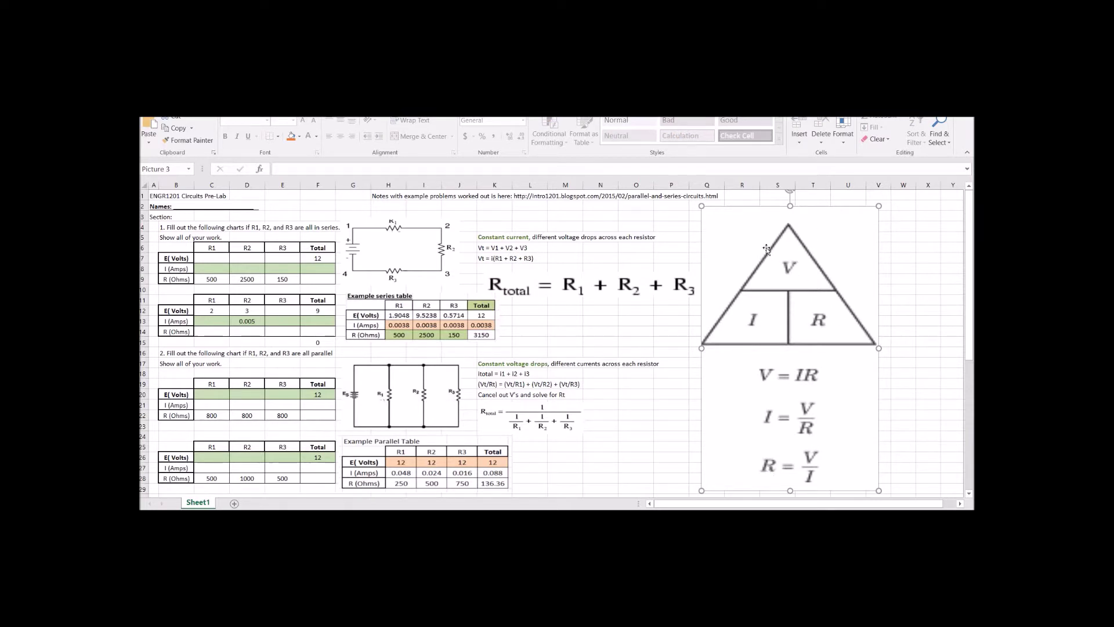
{"action": "left_click_drag", "start_coordinate": [802, 307], "coordinate": [802, 311]}
{"action": "left_click", "coordinate": [622, 337]}
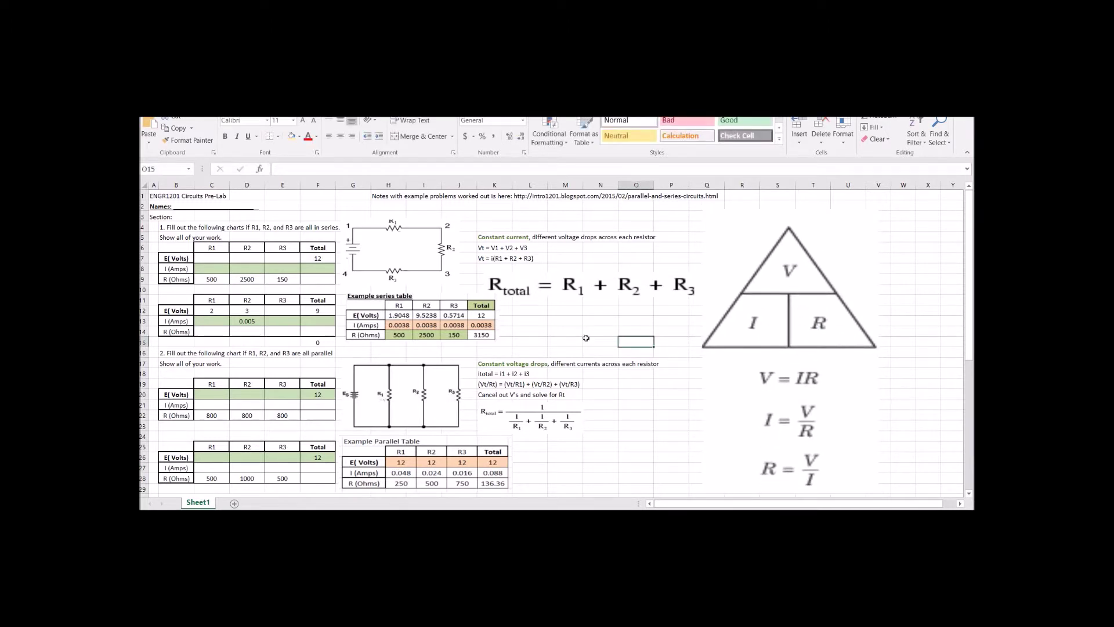
Step: Move the series circuit diagram down so it sits directly above the example series table
{"action": "left_click", "coordinate": [294, 216]}
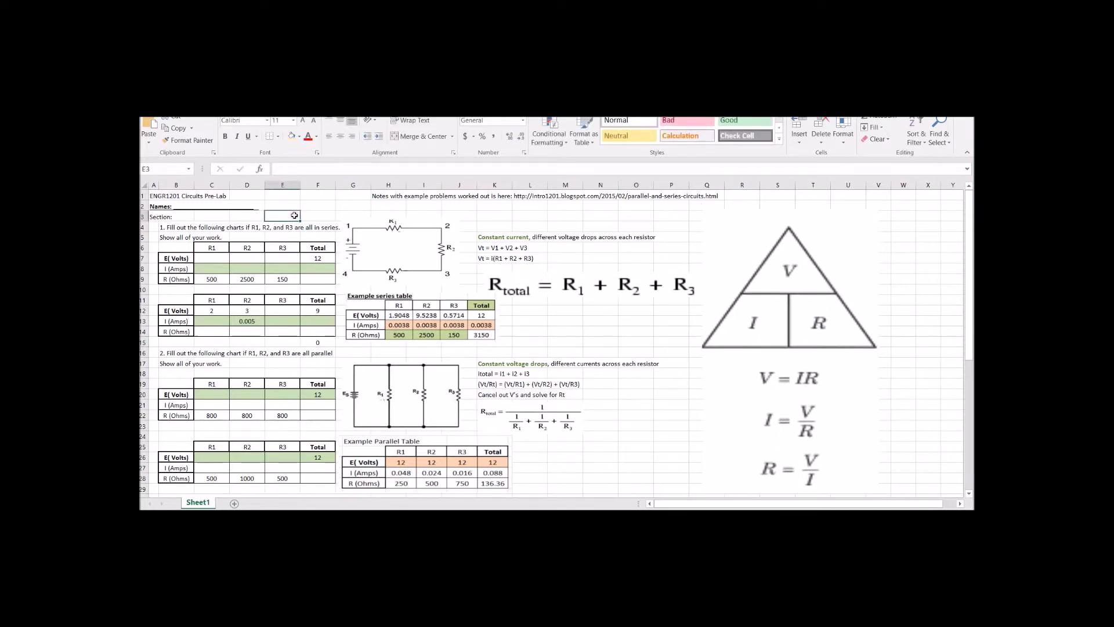
{"action": "scroll", "coordinate": [282, 286], "scroll_direction": "up", "scroll_amount": 8, "text": "ctrl"}
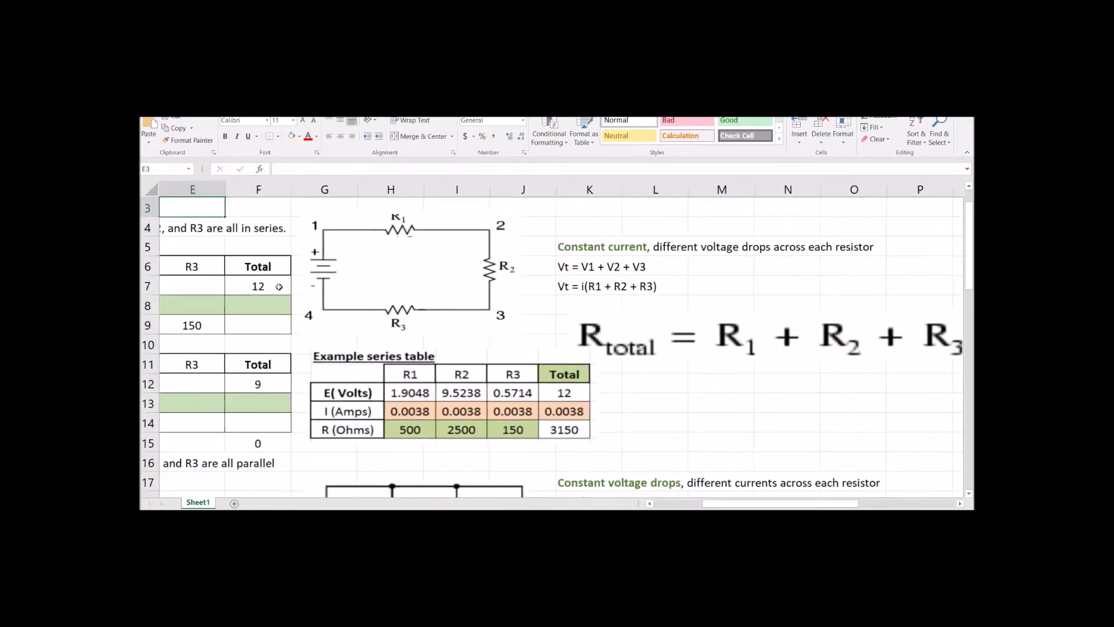
{"action": "mouse_move", "coordinate": [581, 442]}
{"action": "left_mouse_down"}
{"action": "mouse_move", "coordinate": [589, 428]}
{"action": "mouse_move", "coordinate": [579, 437]}
{"action": "left_mouse_up"}
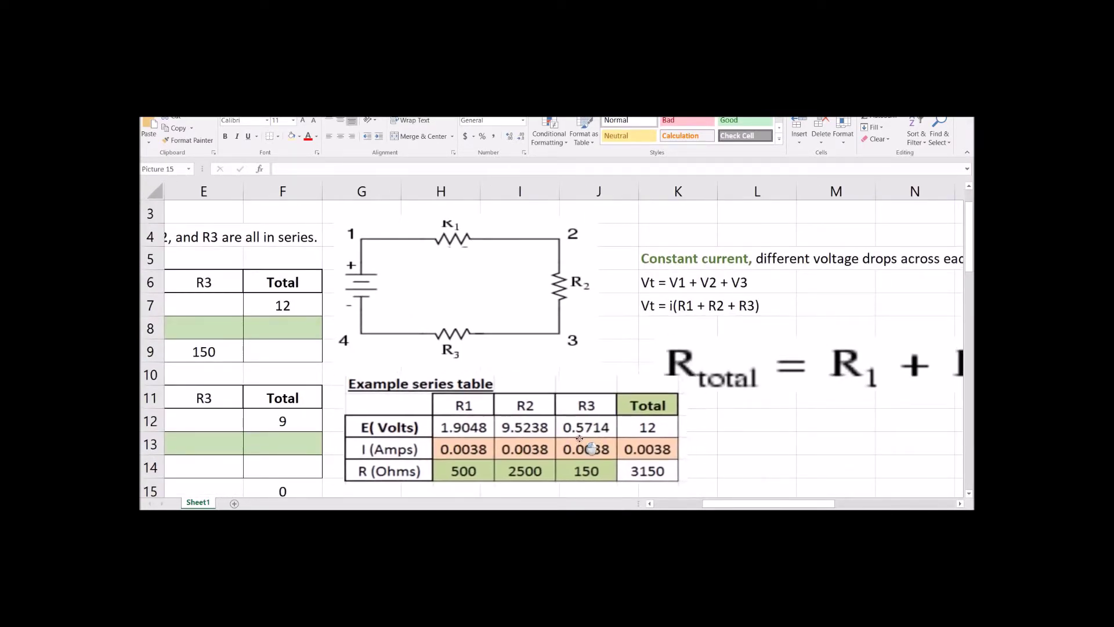
{"action": "left_click", "coordinate": [672, 504]}
{"action": "left_click", "coordinate": [691, 300]}
{"action": "left_click_drag", "start_coordinate": [690, 300], "coordinate": [683, 298]}
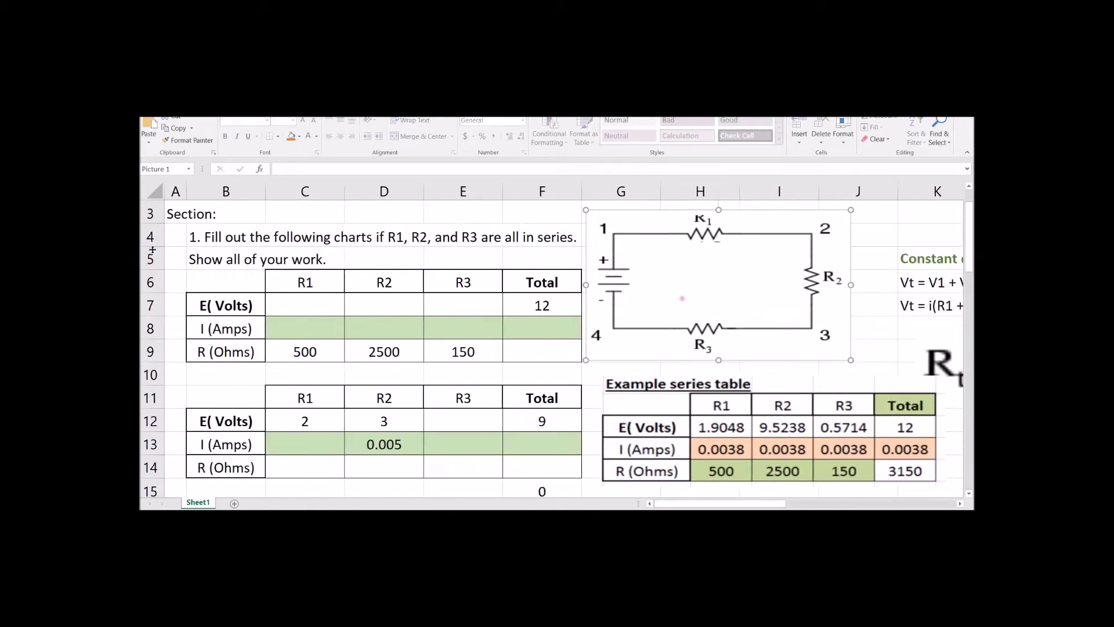
{"action": "left_click_drag", "start_coordinate": [705, 281], "coordinate": [687, 329]}
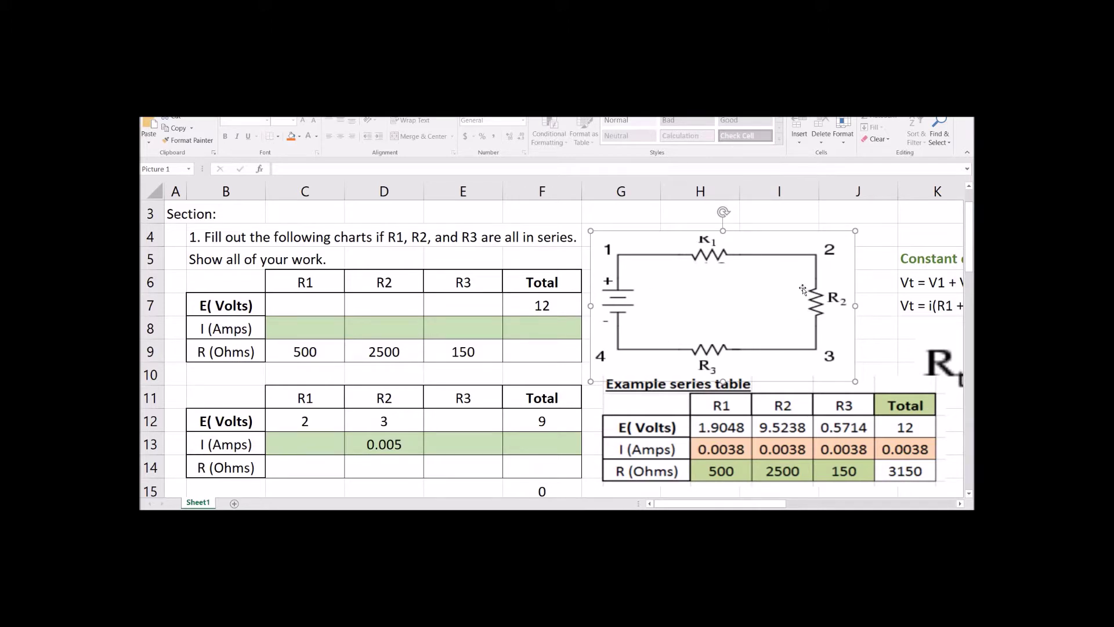
Step: Shrink the R-total formula picture slightly and keep it beneath the series voltage equations
{"action": "left_click_drag", "start_coordinate": [766, 504], "coordinate": [815, 505]}
{"action": "left_click", "coordinate": [645, 302]}
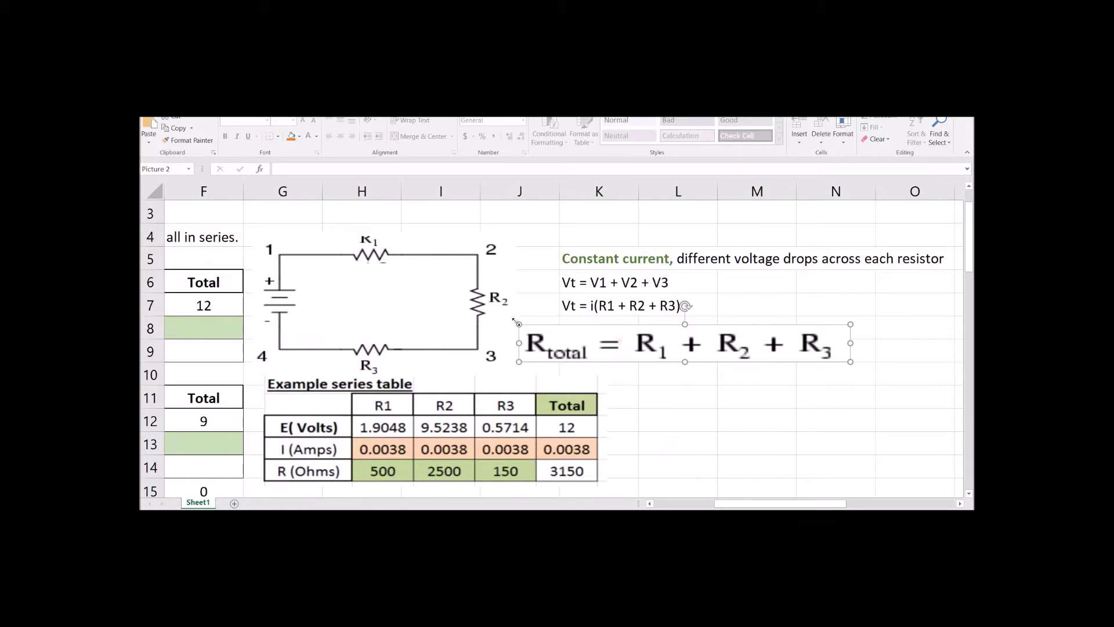
{"action": "left_click_drag", "start_coordinate": [550, 332], "coordinate": [551, 333]}
{"action": "left_click", "coordinate": [588, 308]}
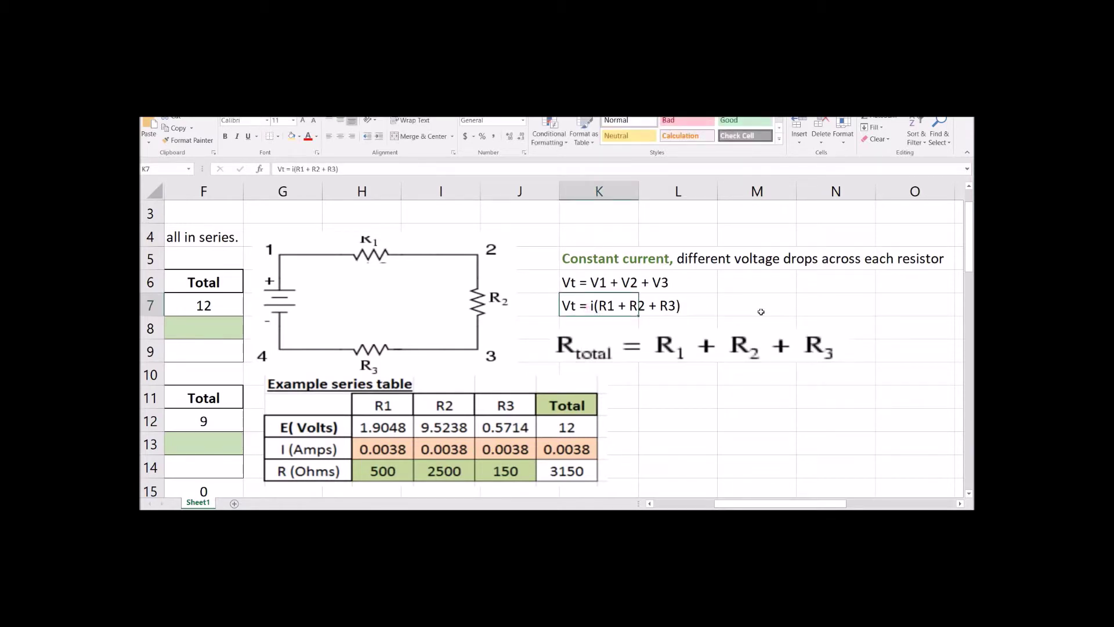
Step: Examine the total voltage equation Vt = V1 + V2 + V3 alongside the series circuit diagram
{"action": "left_click", "coordinate": [734, 308]}
{"action": "left_click", "coordinate": [567, 283]}
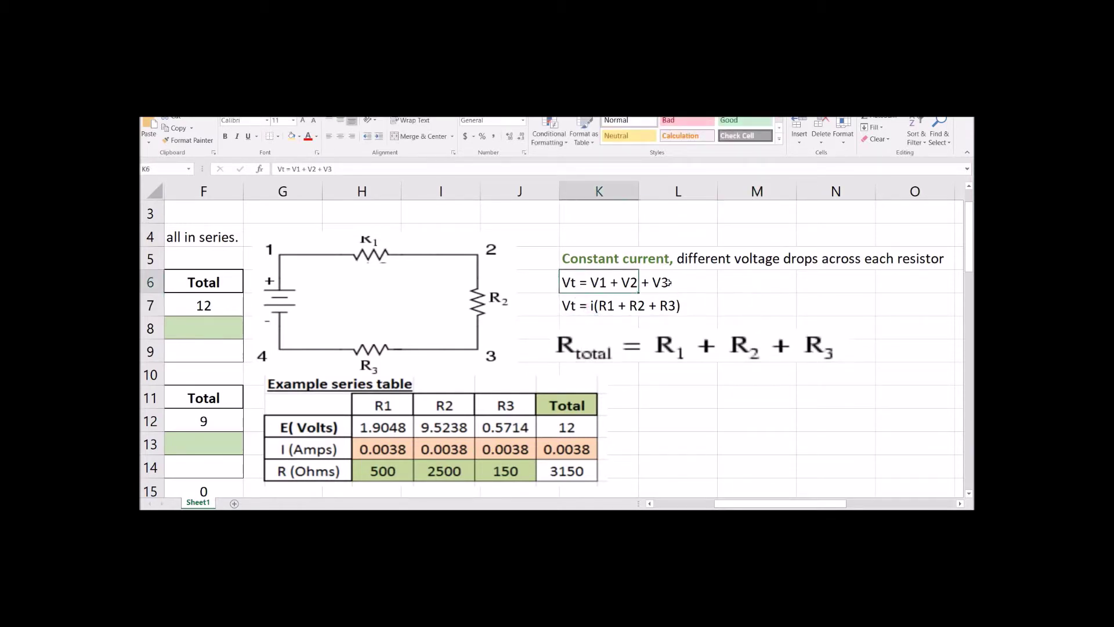
{"action": "left_click", "coordinate": [740, 284]}
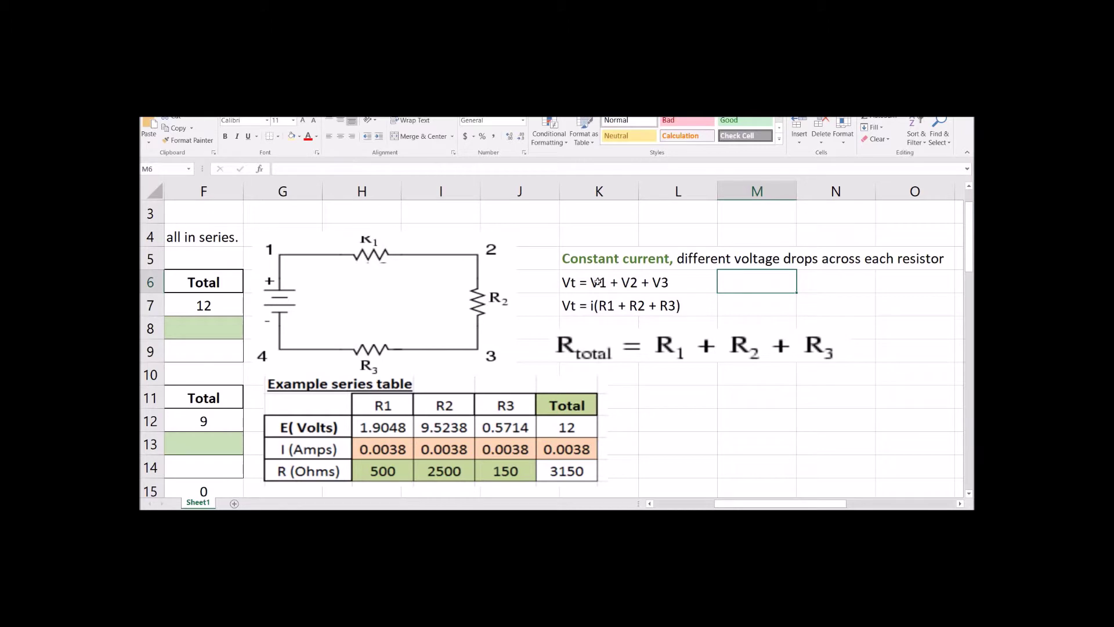
{"action": "left_click_drag", "start_coordinate": [574, 284], "coordinate": [700, 288]}
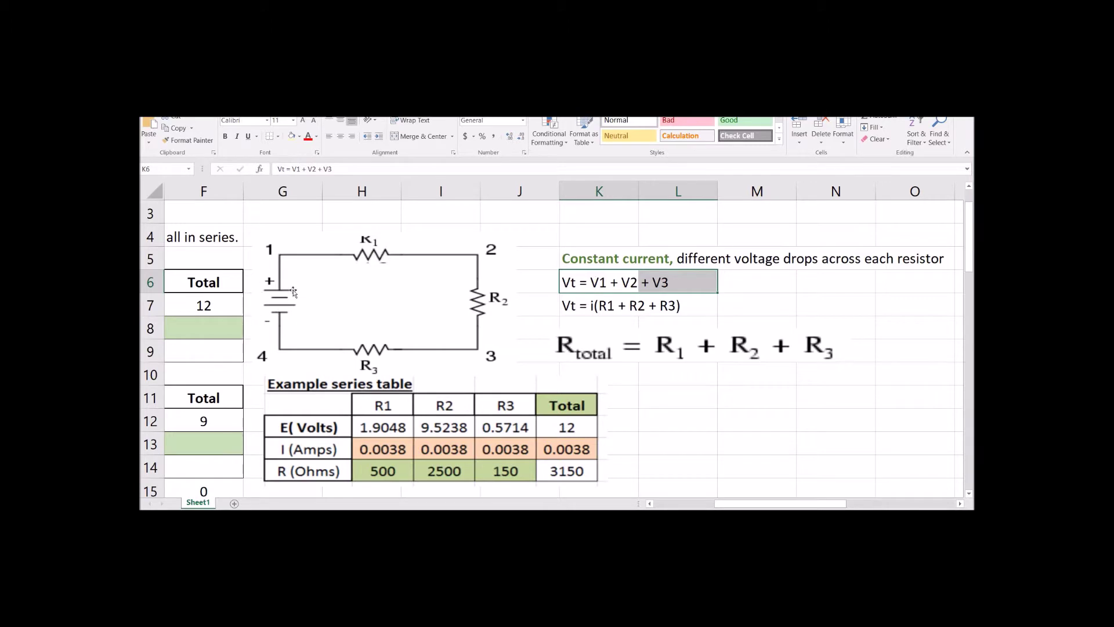
{"action": "left_click", "coordinate": [743, 284]}
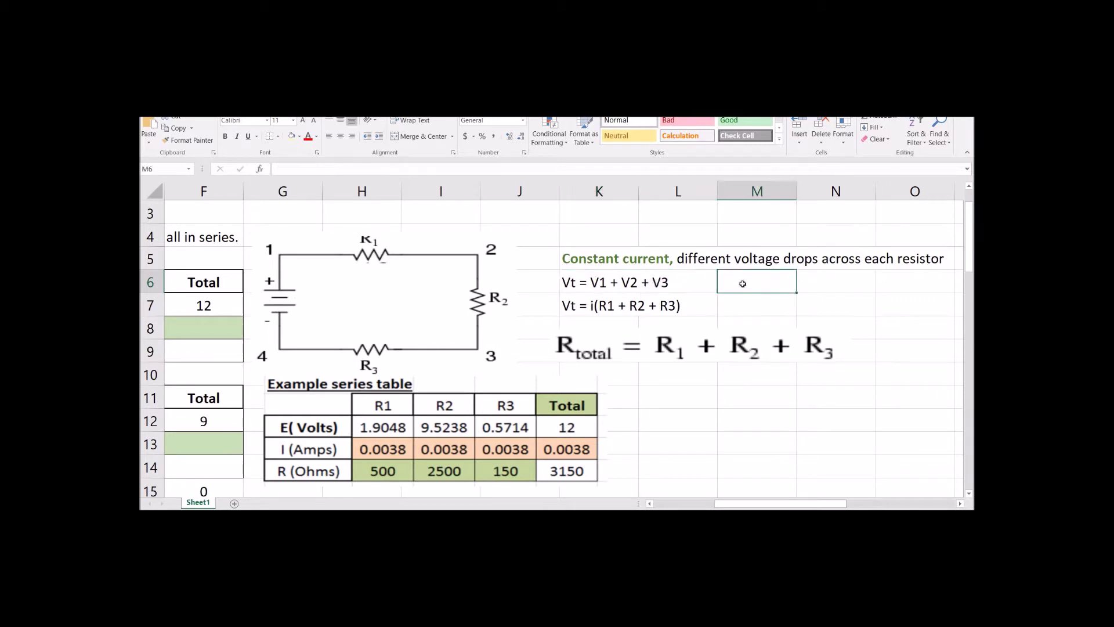
Step: Examine the given resistances, the total voltage and the blank voltage and current cells in the first series chart
{"action": "left_click", "coordinate": [670, 504]}
{"action": "left_click", "coordinate": [319, 314]}
{"action": "left_click", "coordinate": [318, 329]}
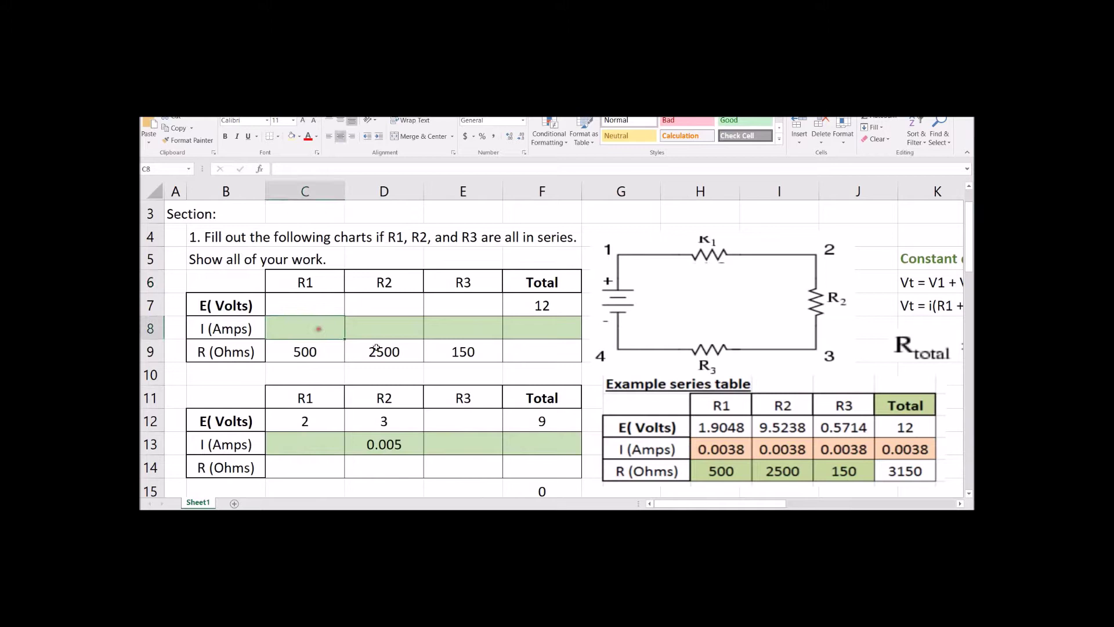
{"action": "left_click_drag", "start_coordinate": [324, 355], "coordinate": [459, 356]}
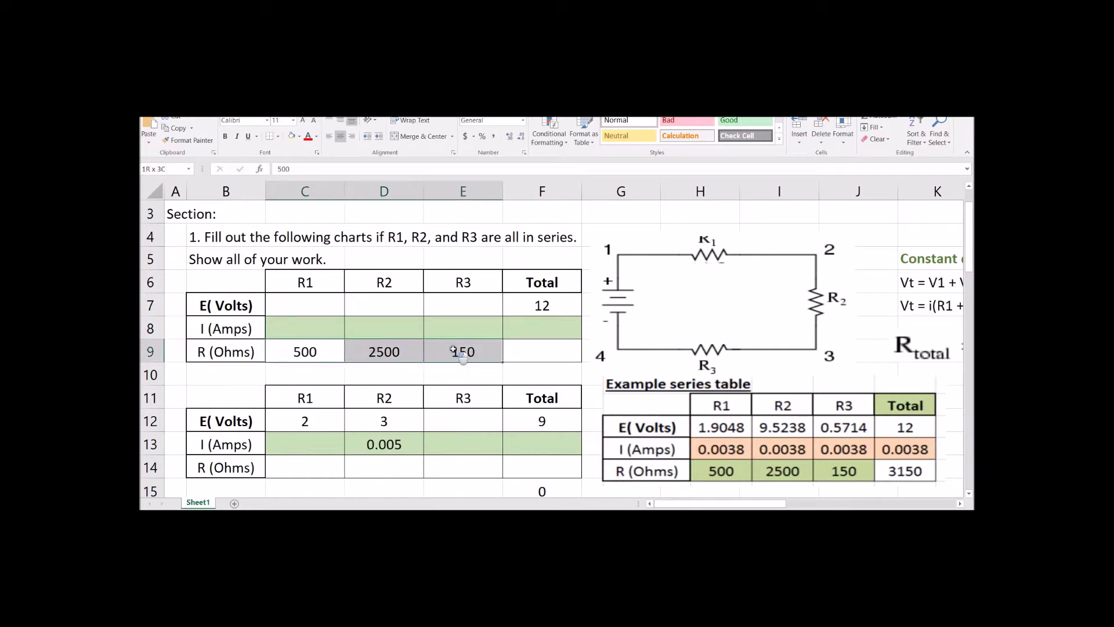
{"action": "left_click", "coordinate": [556, 304]}
{"action": "left_click_drag", "start_coordinate": [323, 326], "coordinate": [532, 330]}
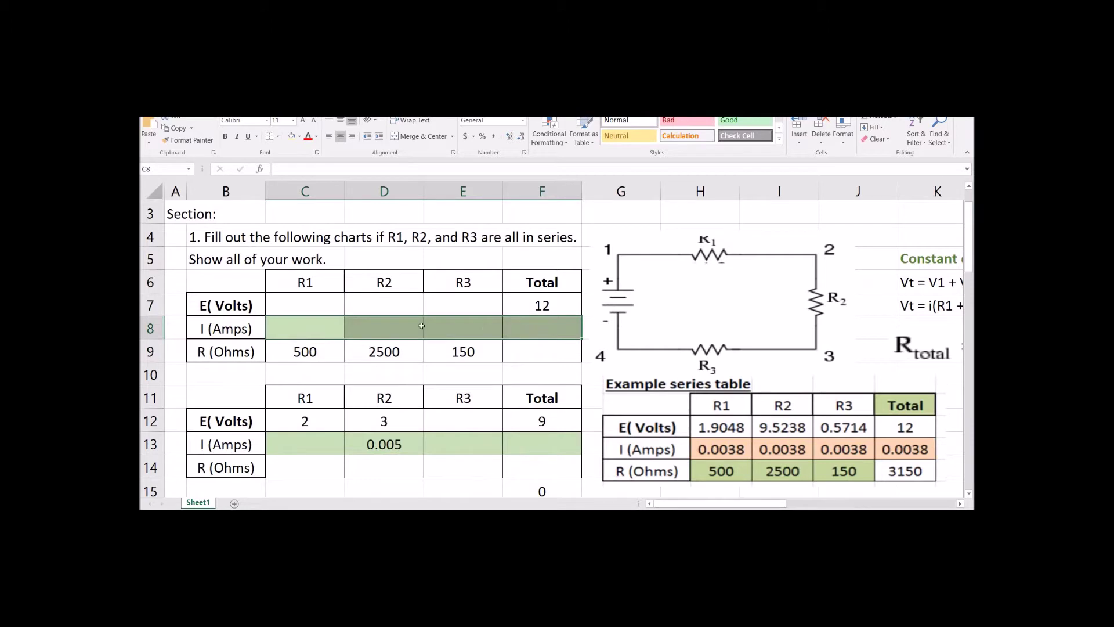
{"action": "left_click", "coordinate": [320, 306]}
{"action": "left_click", "coordinate": [377, 304]}
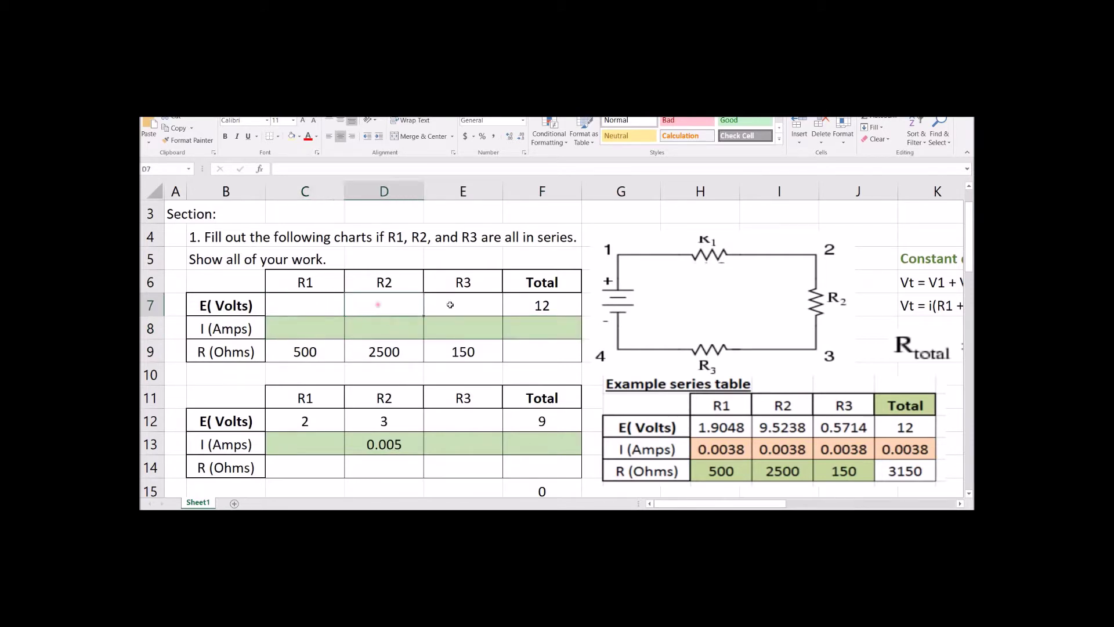
{"action": "left_click", "coordinate": [450, 304]}
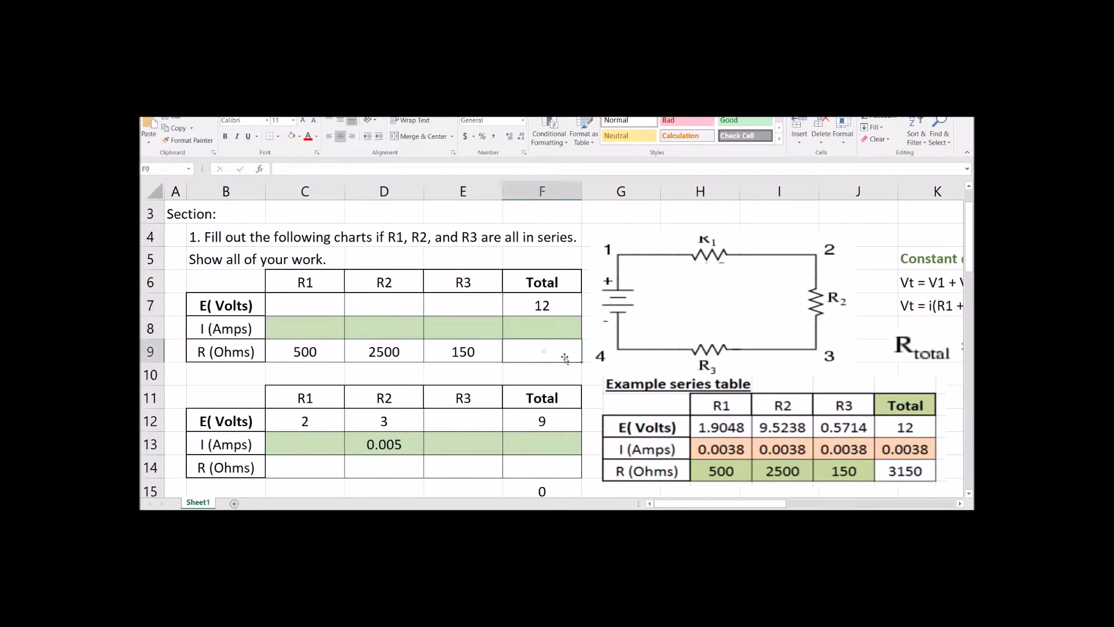
Step: Place the R-total formula picture over the first chart and enter =C9+D9+E9 as the total resistance in F9
{"action": "left_click_drag", "start_coordinate": [898, 348], "coordinate": [294, 323]}
{"action": "left_click", "coordinate": [525, 356]}
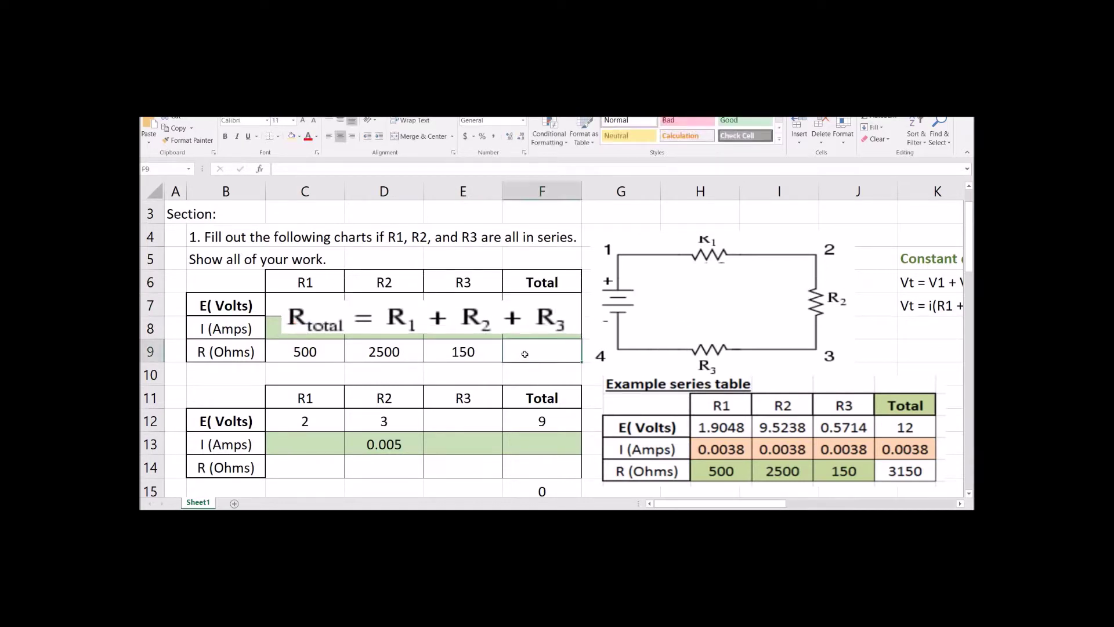
{"action": "type", "text": "="}
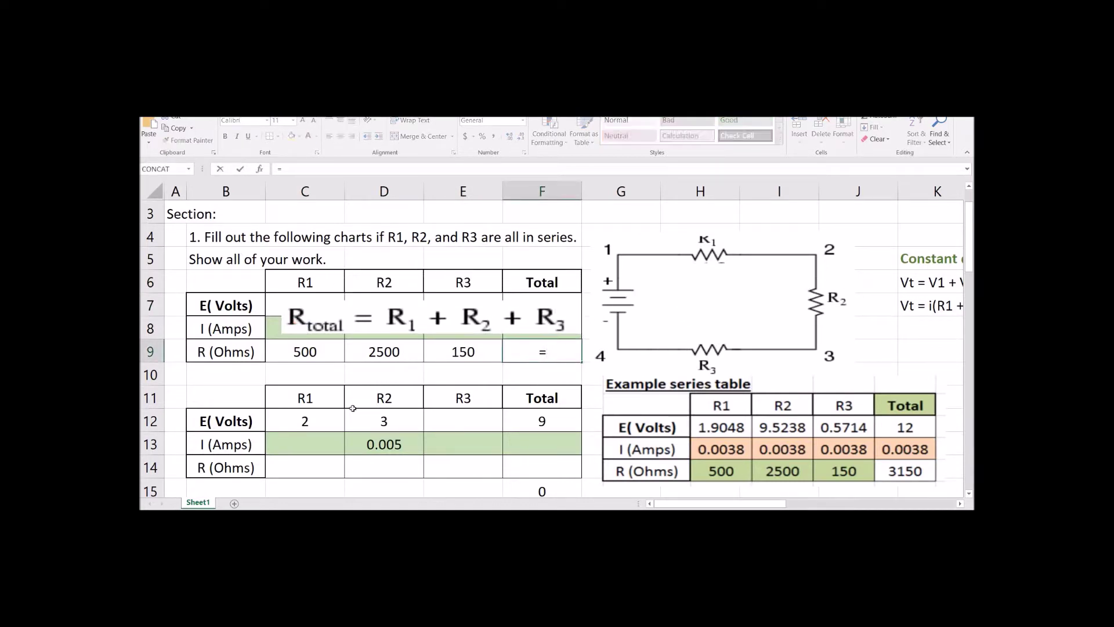
{"action": "left_click", "coordinate": [323, 353]}
{"action": "type", "text": "+"}
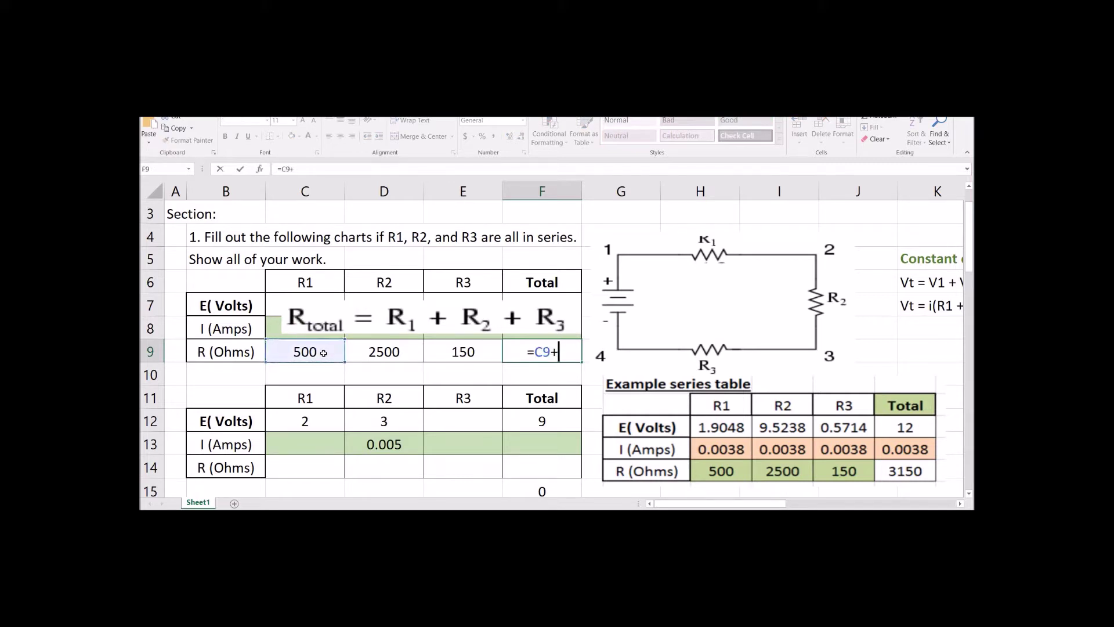
{"action": "left_click", "coordinate": [389, 351]}
{"action": "type", "text": "+"}
{"action": "left_click", "coordinate": [461, 354]}
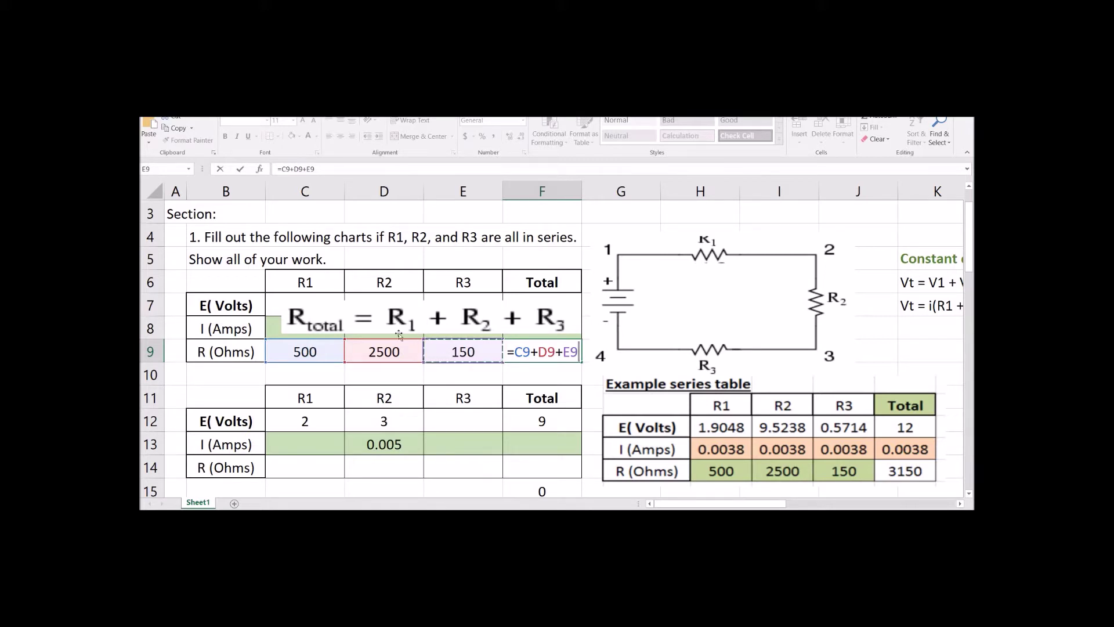
Step: Move the R-total formula picture back beside the series circuit diagram and check the total resistance formula in F9
{"action": "left_click", "coordinate": [346, 315]}
{"action": "left_click_drag", "start_coordinate": [346, 315], "coordinate": [926, 348]}
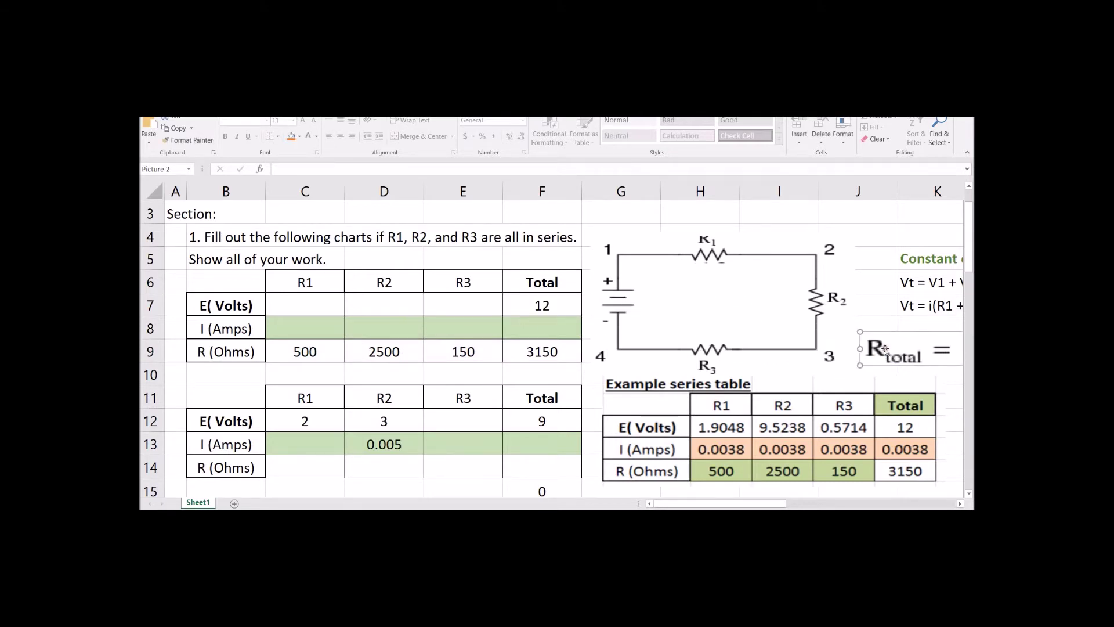
{"action": "double_click", "coordinate": [579, 356]}
{"action": "left_click", "coordinate": [578, 352]}
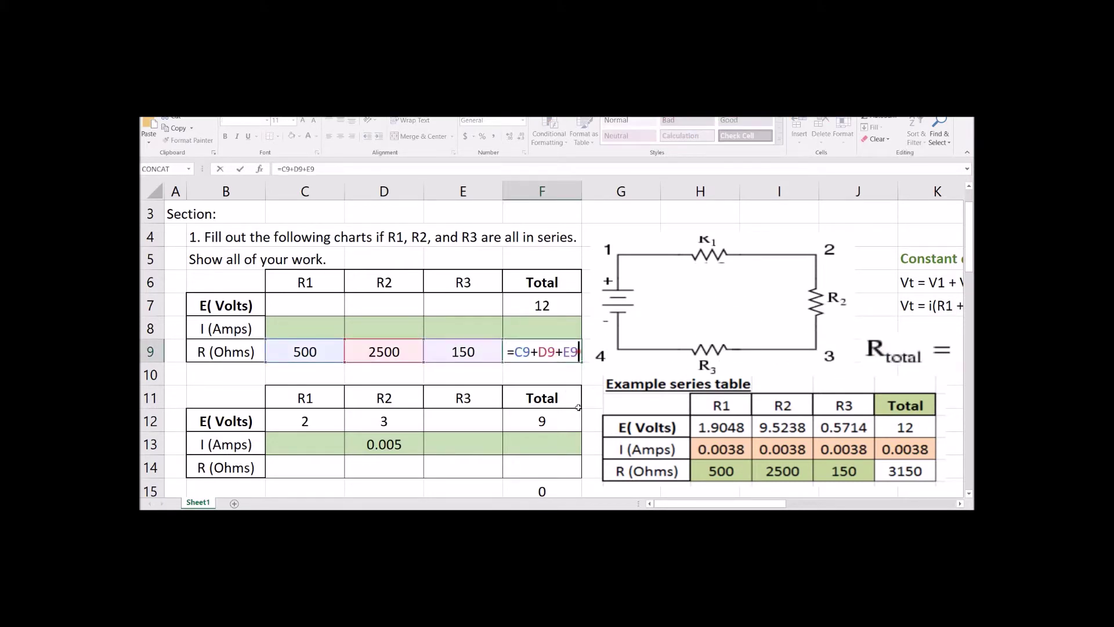
{"action": "key", "text": "Return"}
{"action": "left_click", "coordinate": [569, 355]}
Step: Calculate the first chart's total current in F8 by dividing total voltage F7 by total resistance F9
{"action": "left_click", "coordinate": [568, 314]}
{"action": "left_click", "coordinate": [567, 331]}
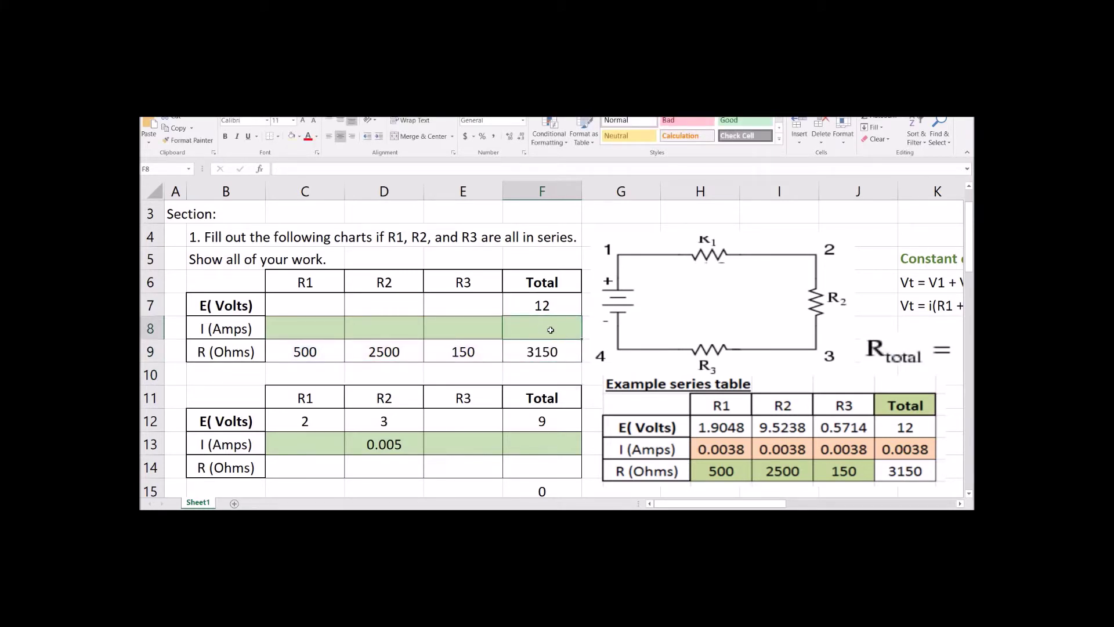
{"action": "type", "text": "="}
{"action": "left_click", "coordinate": [555, 314]}
{"action": "type", "text": "/"}
{"action": "left_click", "coordinate": [553, 352]}
{"action": "key", "text": "Return"}
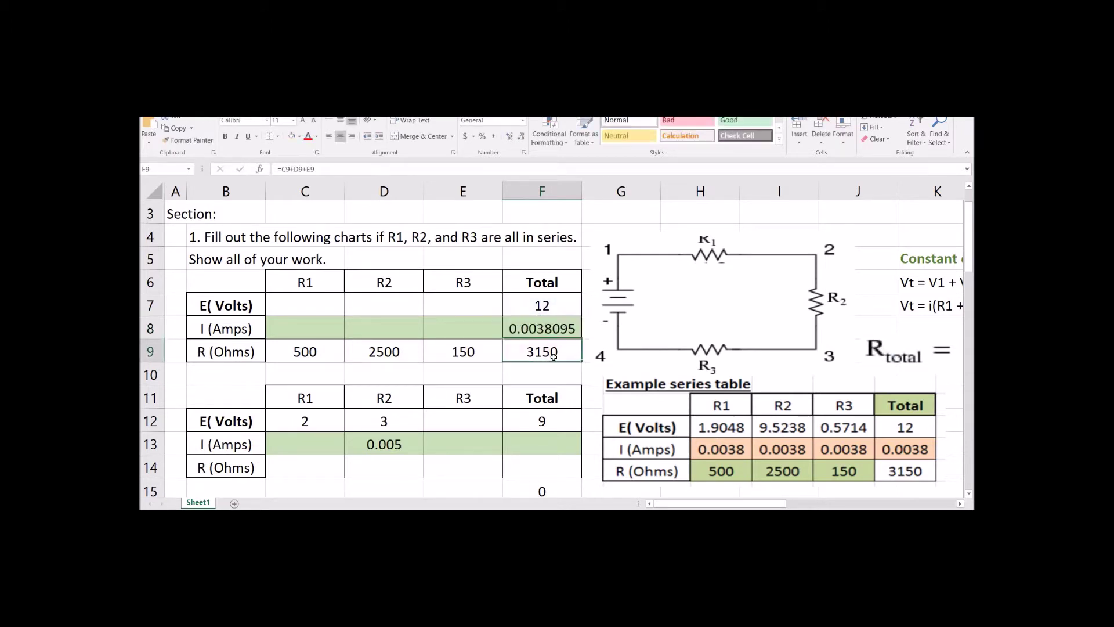
Step: Set the R3 current in E8 to =F8, copy that formula across D8 and C8, and review the current row
{"action": "left_click", "coordinate": [480, 328]}
{"action": "type", "text": "="}
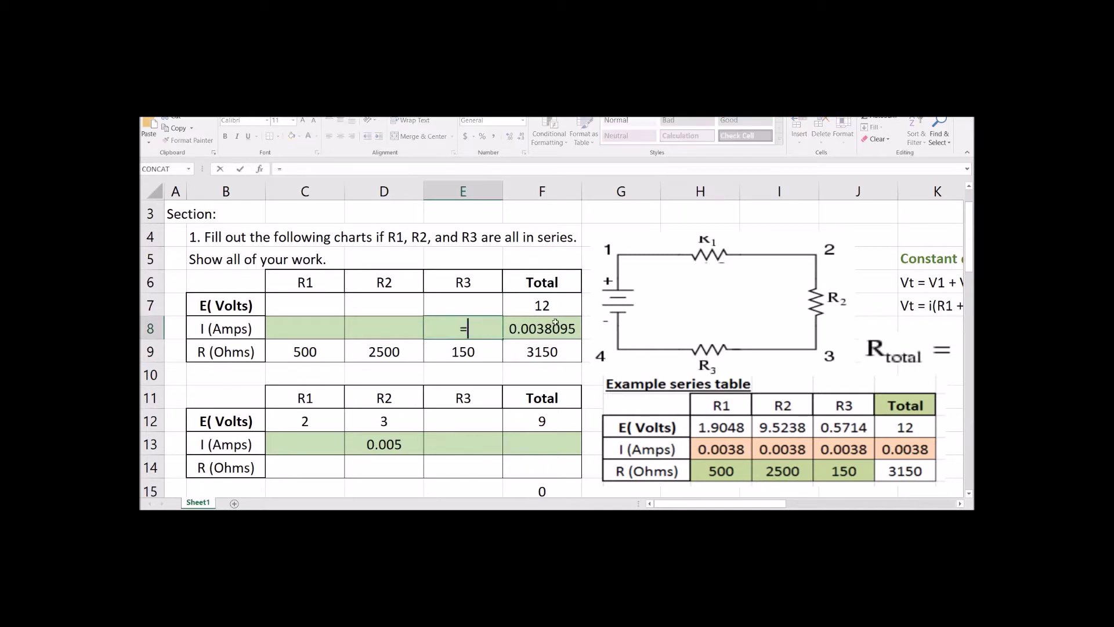
{"action": "left_click", "coordinate": [545, 328]}
{"action": "key", "text": "Return"}
{"action": "left_click", "coordinate": [497, 330]}
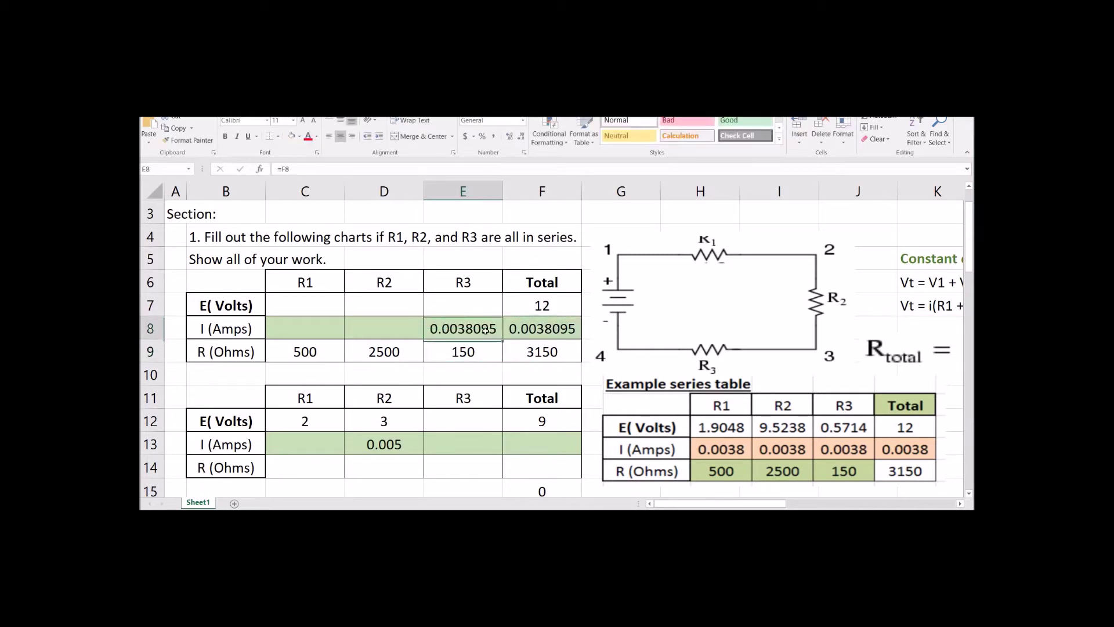
{"action": "left_click_drag", "start_coordinate": [504, 339], "coordinate": [299, 348]}
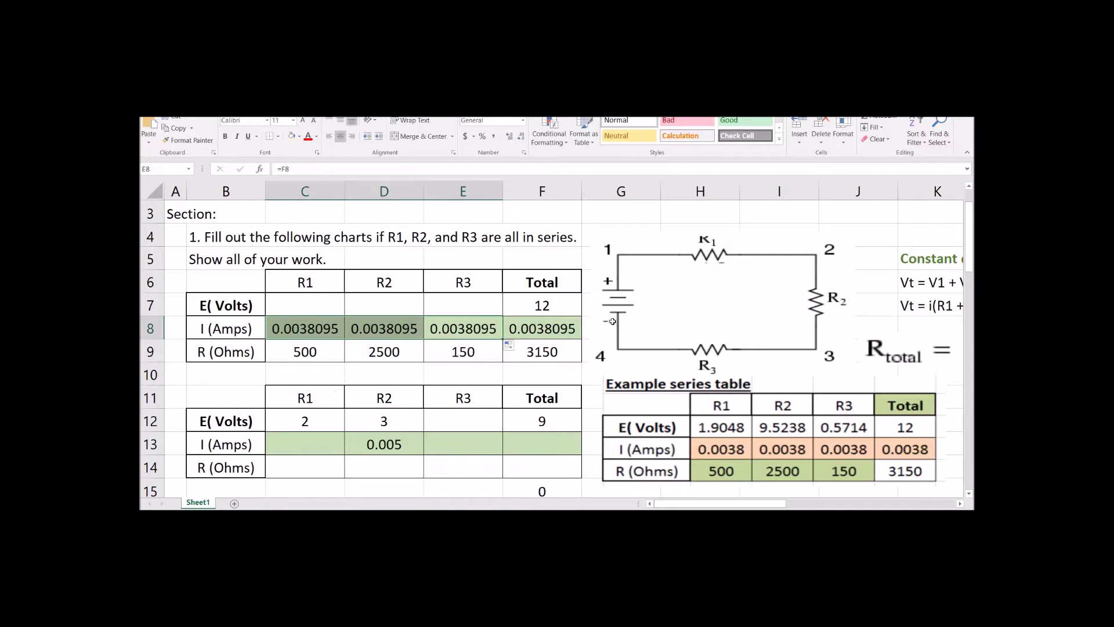
{"action": "left_click", "coordinate": [466, 313]}
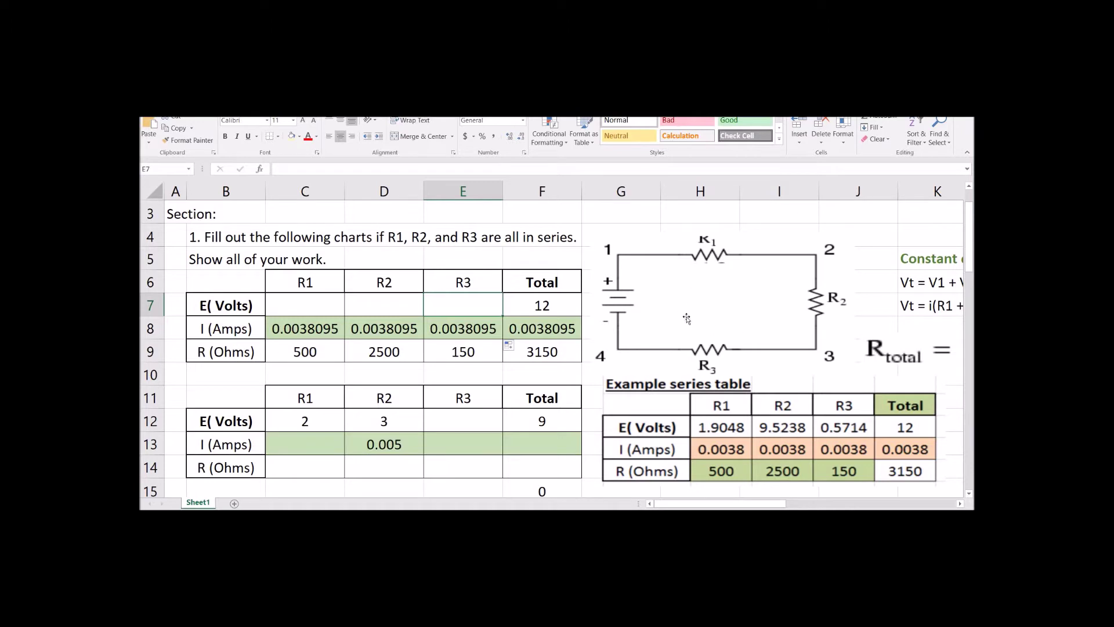
{"action": "left_click", "coordinate": [524, 325]}
{"action": "left_click", "coordinate": [472, 326]}
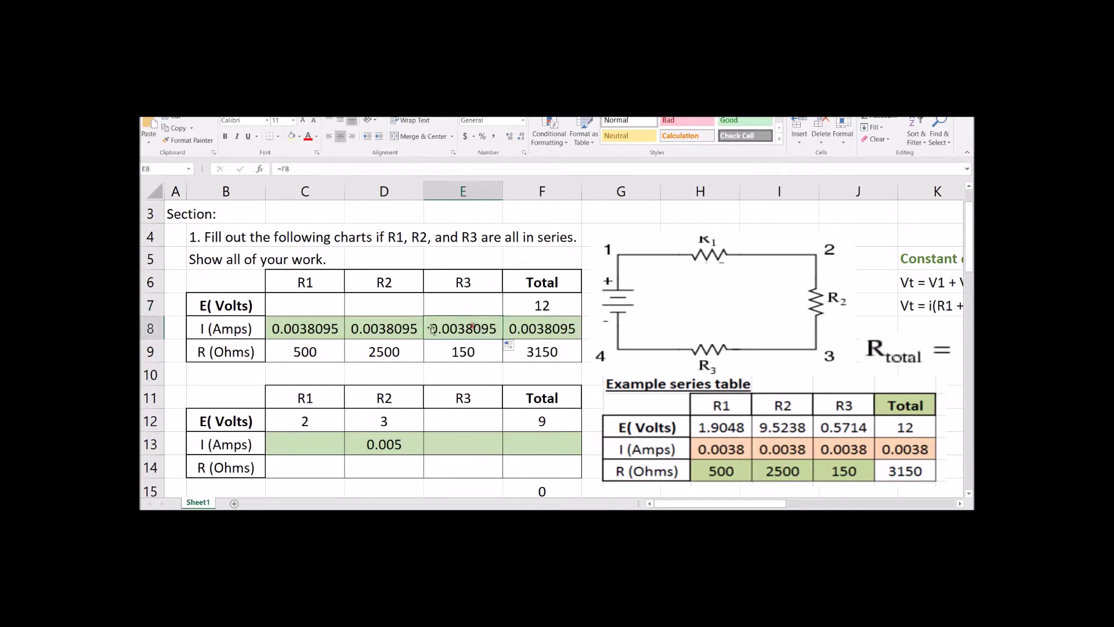
{"action": "left_click", "coordinate": [384, 332]}
{"action": "left_click", "coordinate": [308, 329]}
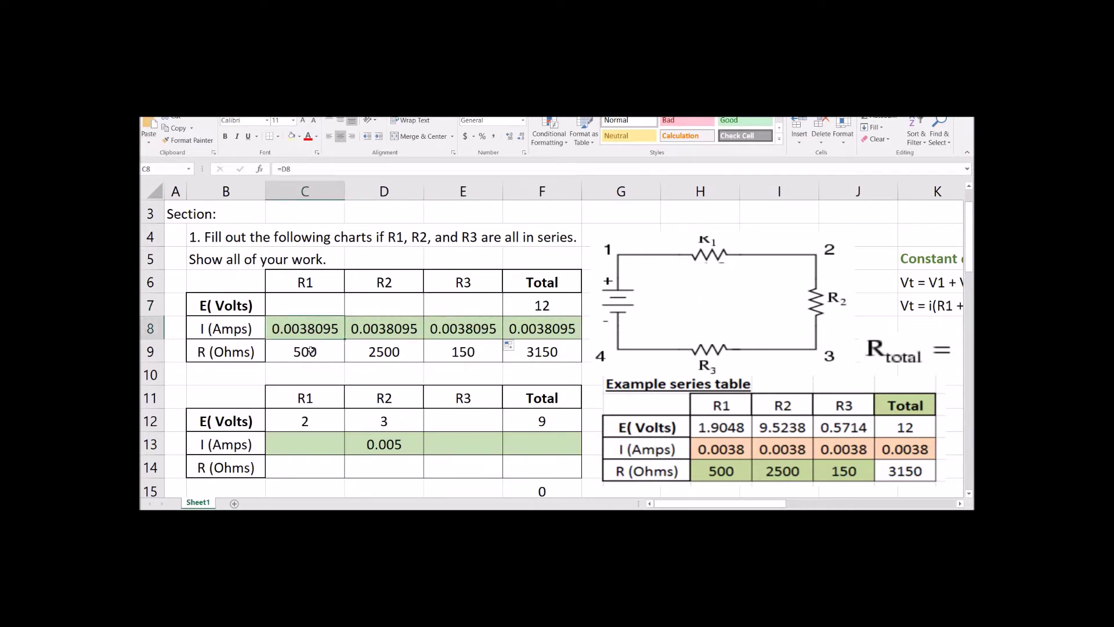
Step: Calculate the R1 voltage in C7 as current times resistance with =C8*C9
{"action": "left_click", "coordinate": [308, 307]}
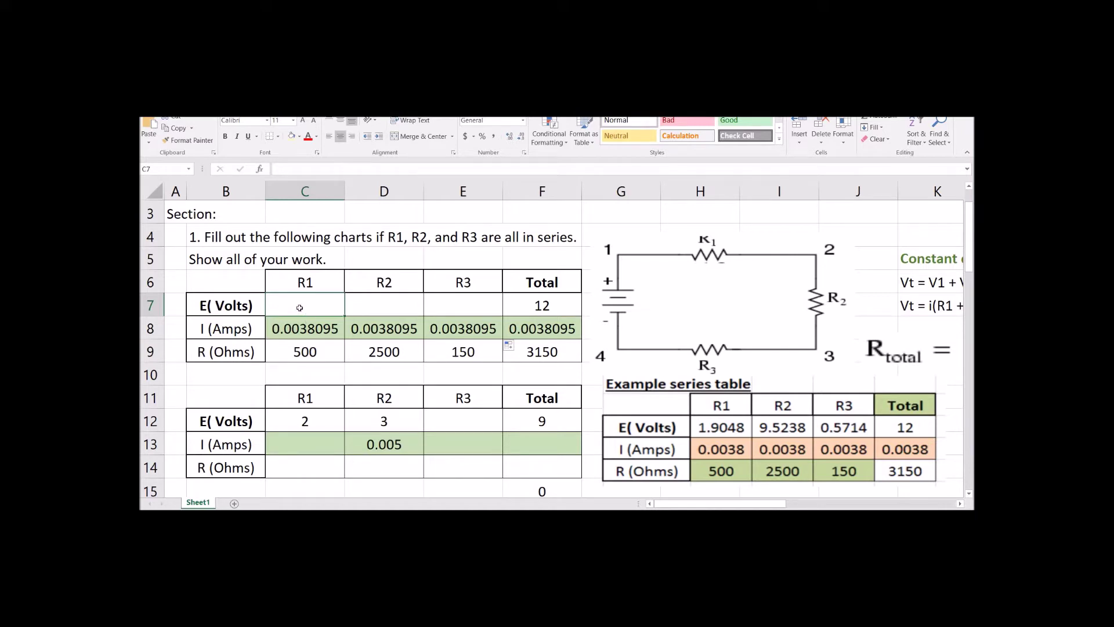
{"action": "type", "text": "="}
{"action": "left_click", "coordinate": [320, 329]}
{"action": "type", "text": "*"}
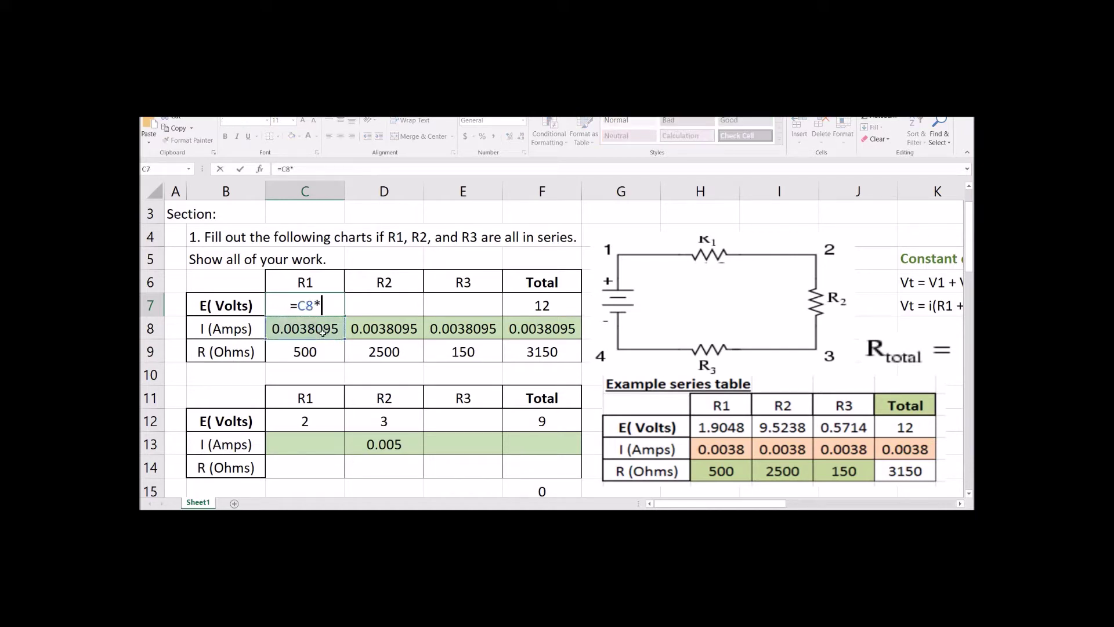
{"action": "left_click", "coordinate": [325, 352]}
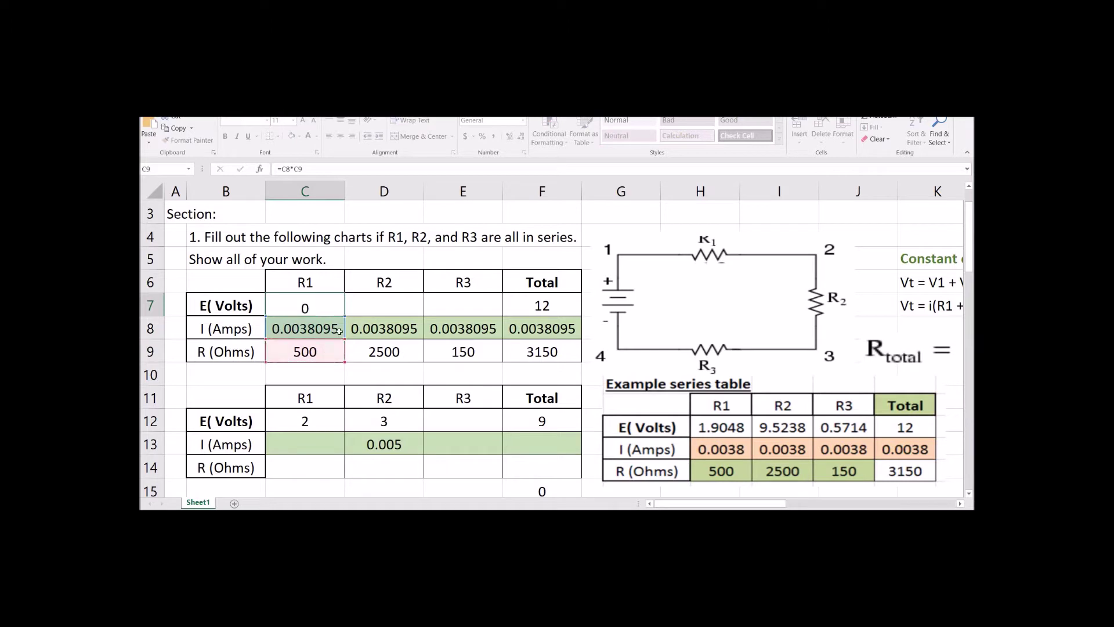
{"action": "key", "text": "Return"}
Step: Calculate the R2 voltage in D7 with =D8*D9 and compare the R1 and R2 voltages against their resistances
{"action": "left_click", "coordinate": [376, 302]}
{"action": "type", "text": "="}
{"action": "left_click", "coordinate": [372, 328]}
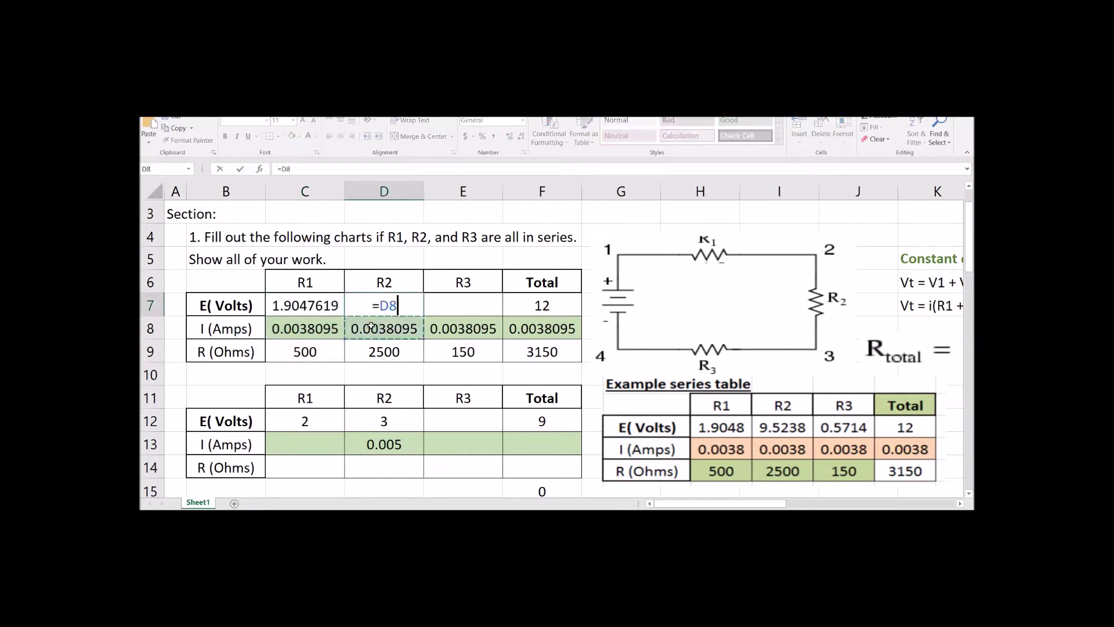
{"action": "type", "text": "*"}
{"action": "left_click", "coordinate": [380, 354]}
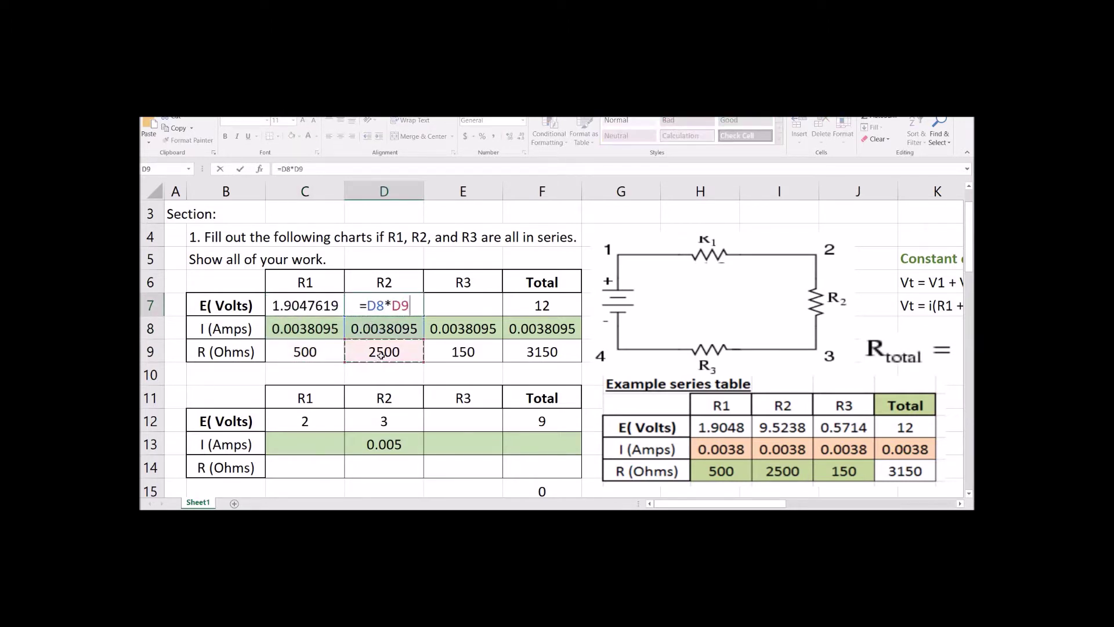
{"action": "key", "text": "Return"}
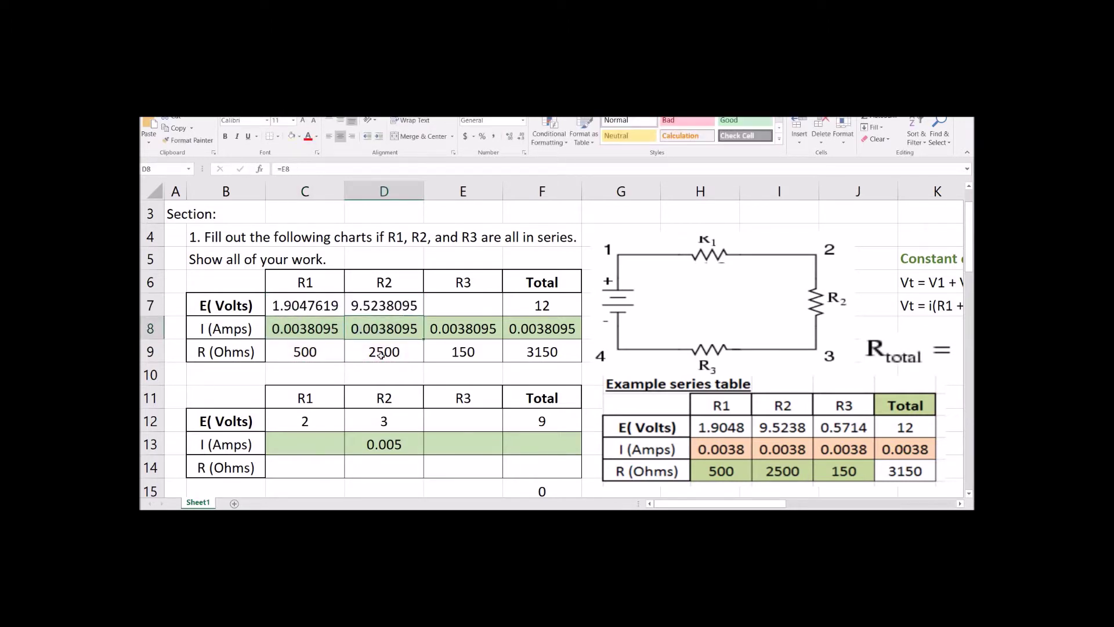
{"action": "left_click", "coordinate": [313, 306]}
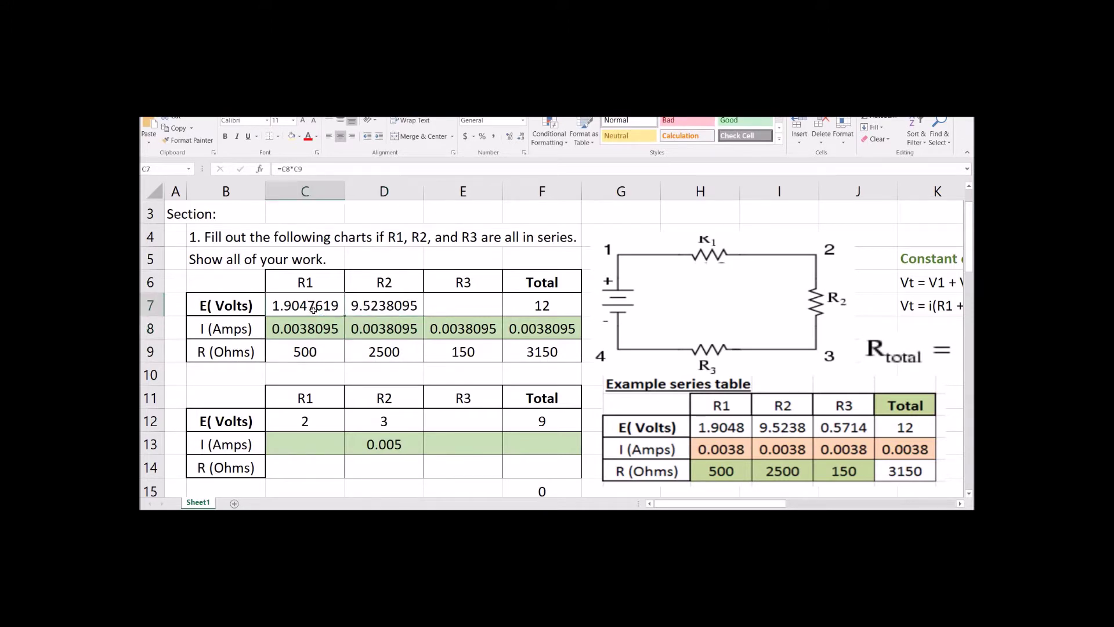
{"action": "left_click", "coordinate": [313, 351]}
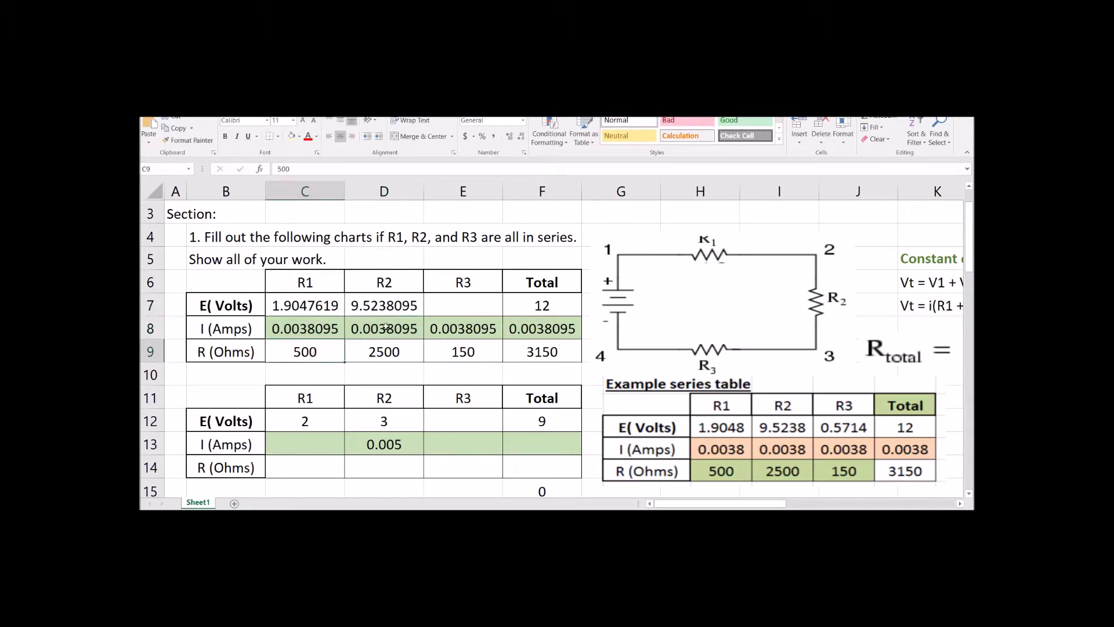
{"action": "left_click", "coordinate": [399, 352]}
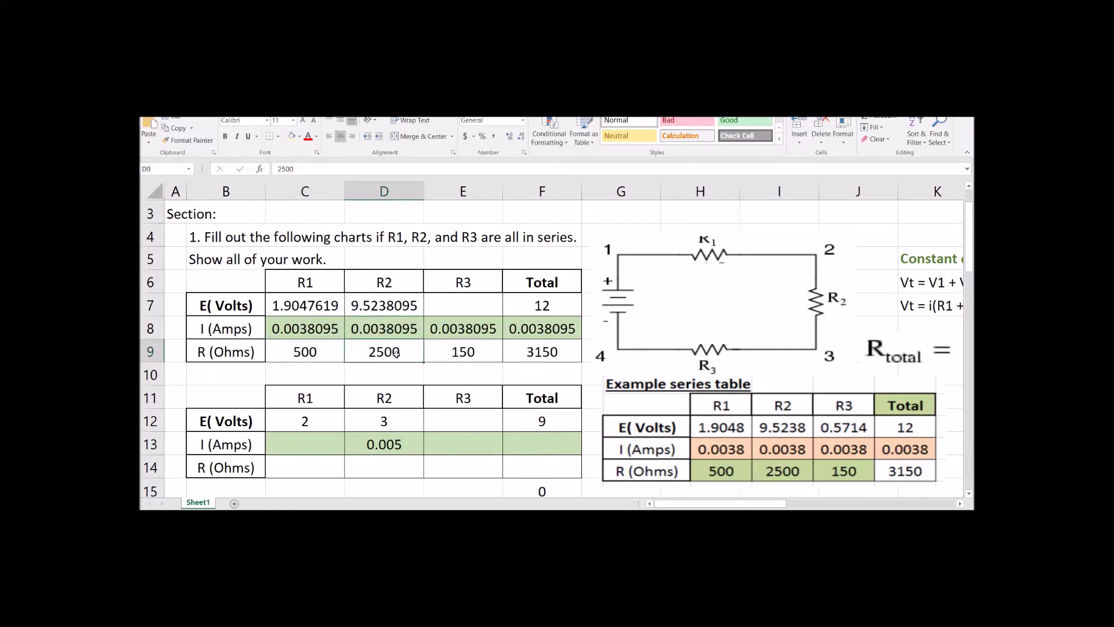
{"action": "left_click", "coordinate": [391, 306]}
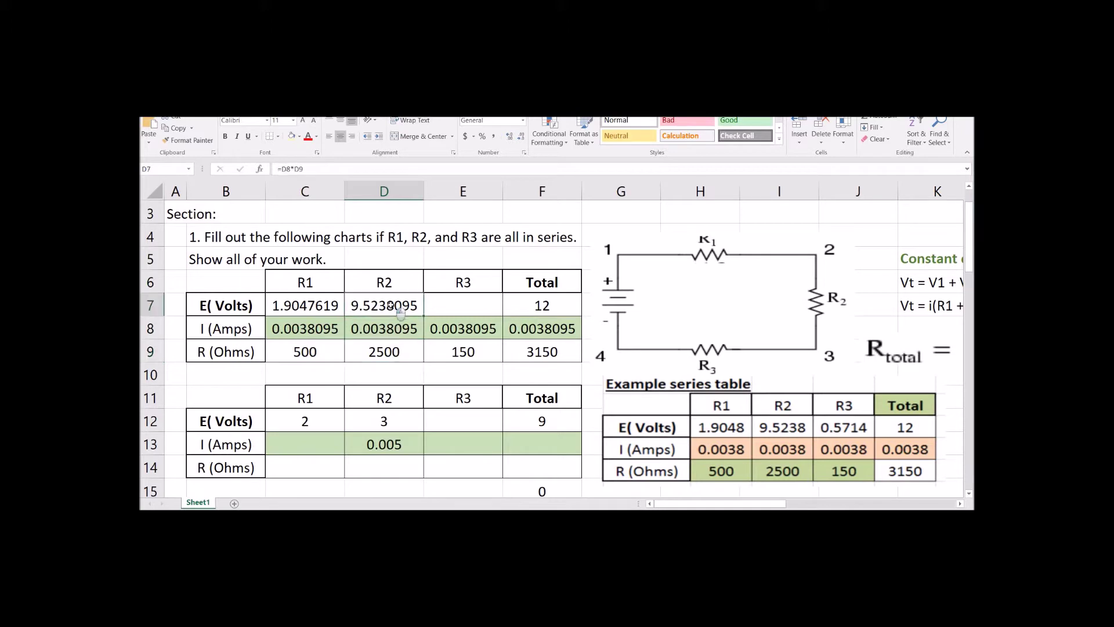
{"action": "left_click", "coordinate": [322, 355]}
{"action": "left_click", "coordinate": [319, 308]}
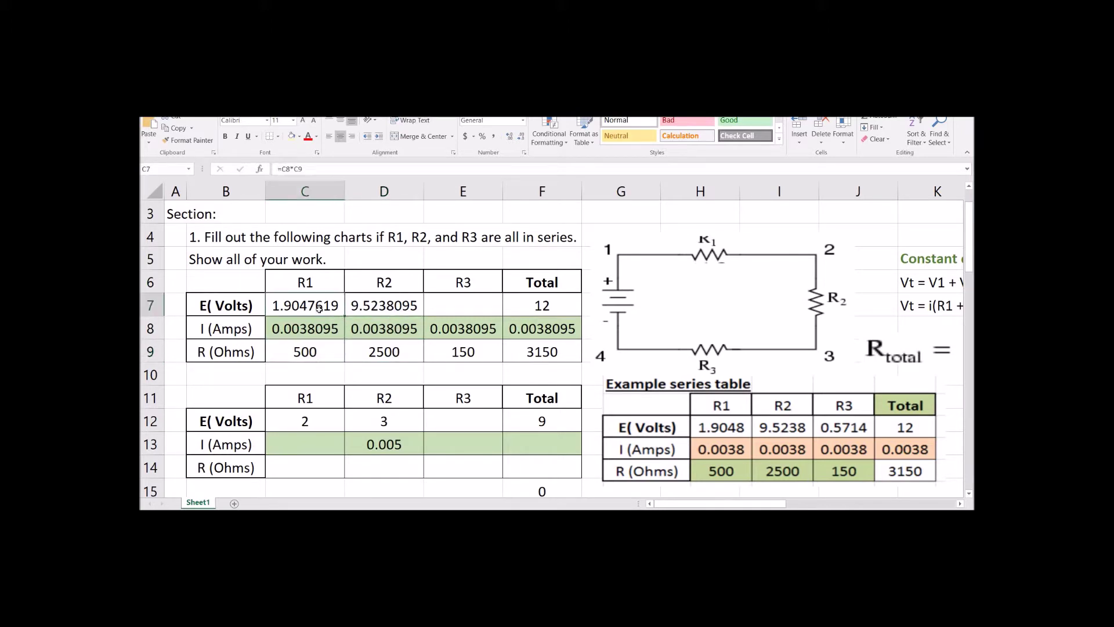
Step: Calculate the R3 voltage in E7 with =E8*E9 and compare it with the R3 resistance
{"action": "left_click", "coordinate": [462, 306]}
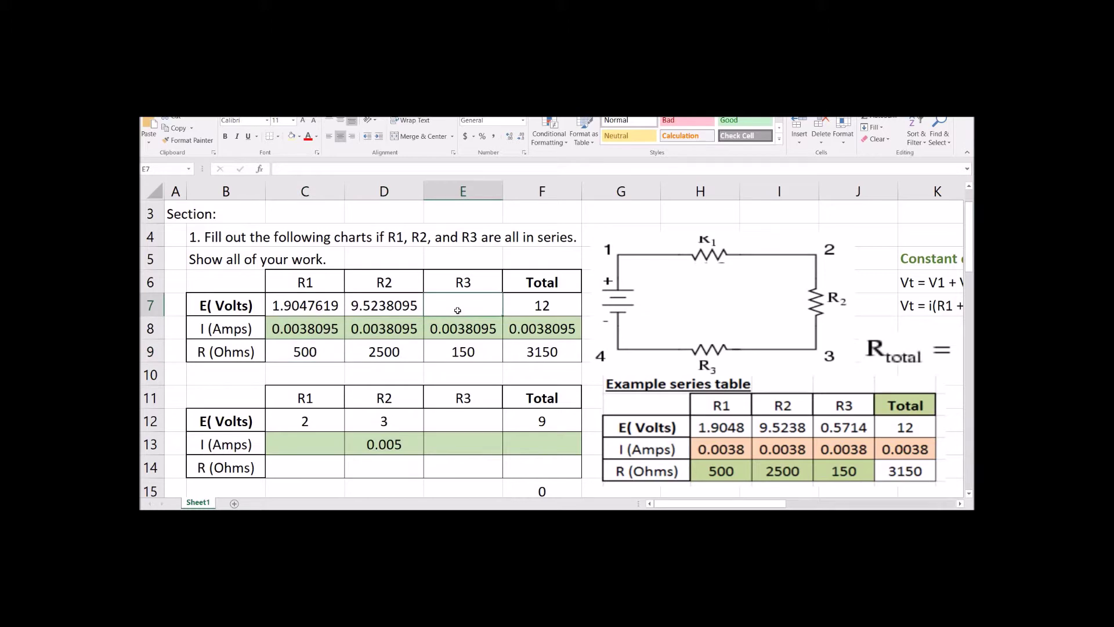
{"action": "type", "text": "="}
{"action": "left_click", "coordinate": [462, 328]}
{"action": "type", "text": "*"}
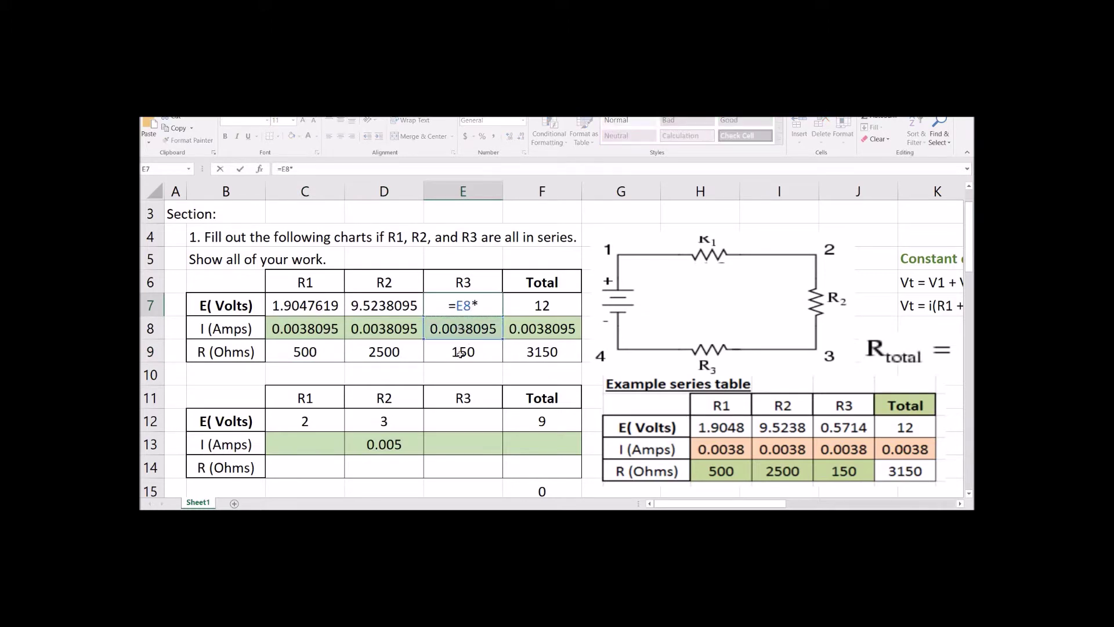
{"action": "left_click", "coordinate": [461, 354]}
{"action": "key", "text": "Return"}
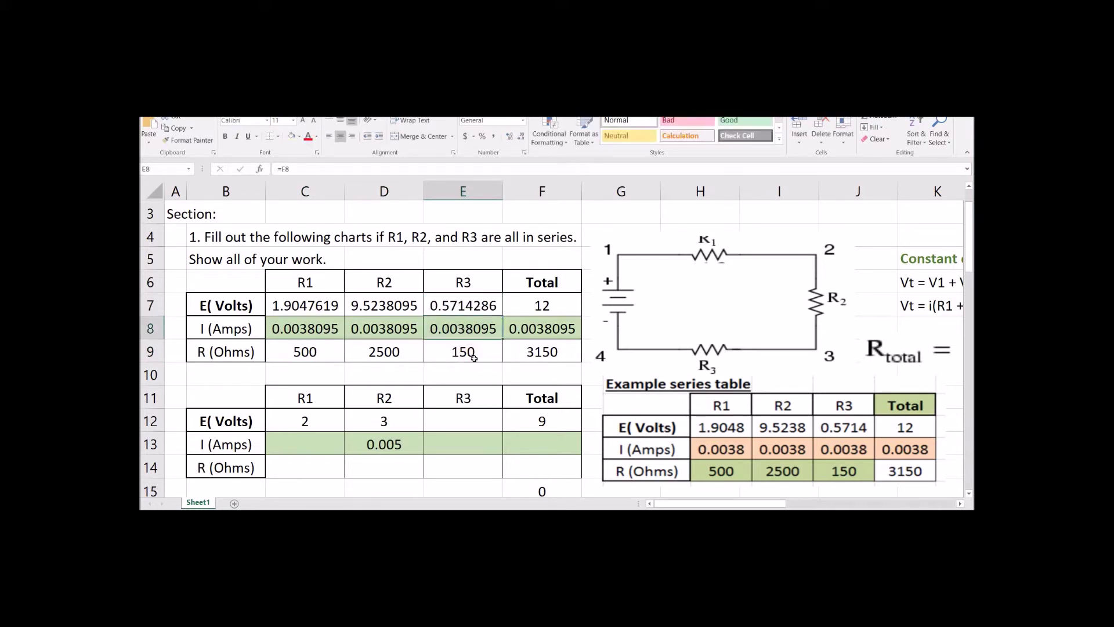
{"action": "left_click", "coordinate": [474, 358]}
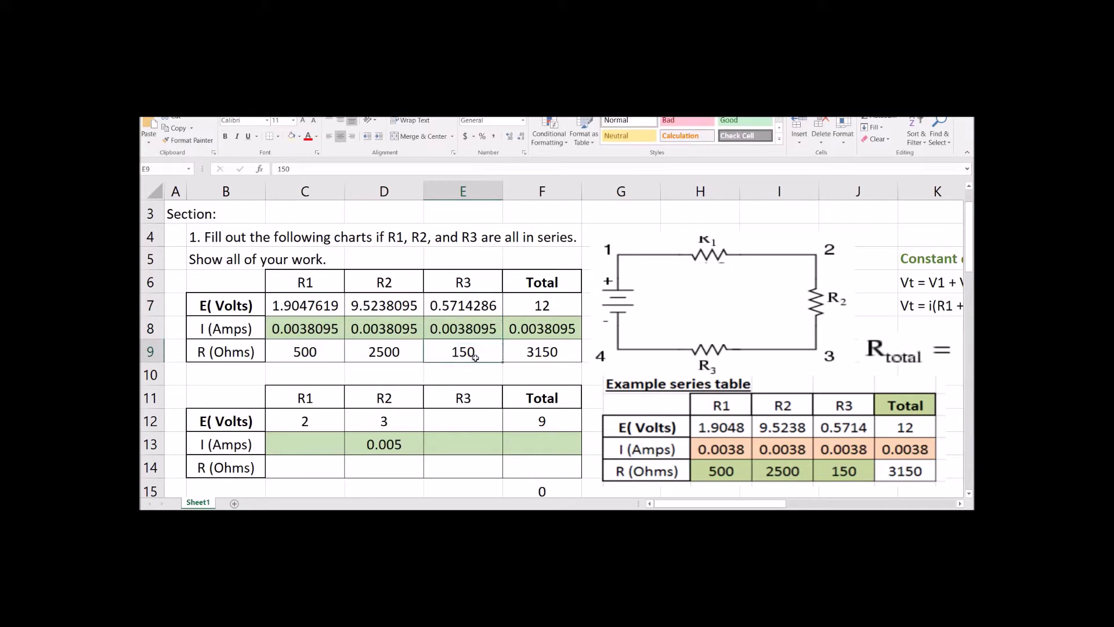
{"action": "left_click", "coordinate": [459, 306]}
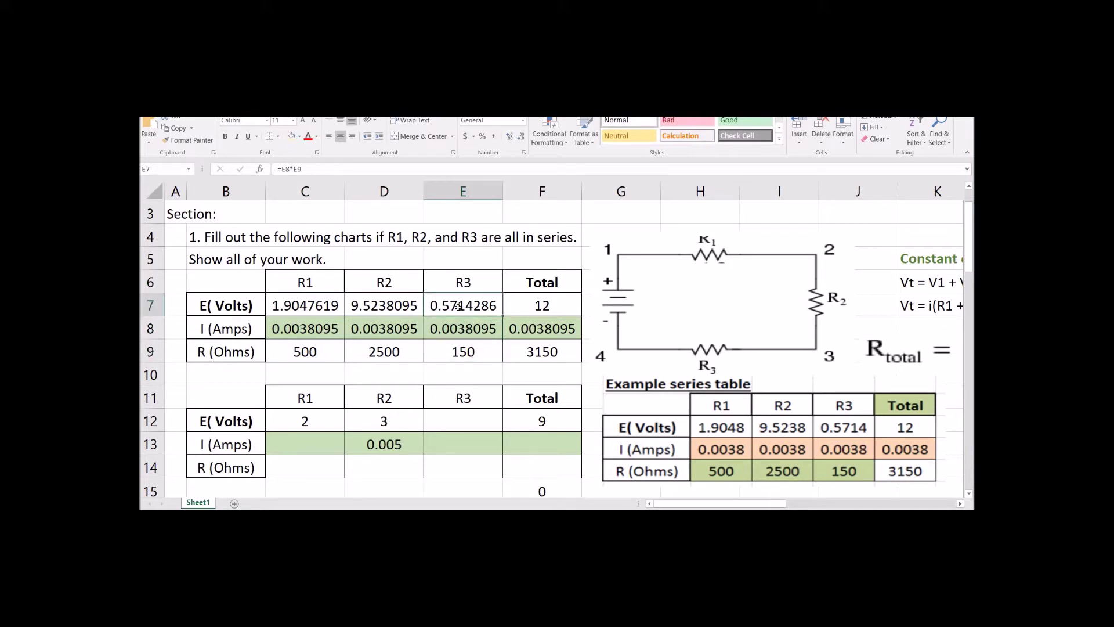
Step: Move the series circuit diagram off column G and clear the contents of cell G7
{"action": "left_click_drag", "start_coordinate": [633, 305], "coordinate": [718, 305]}
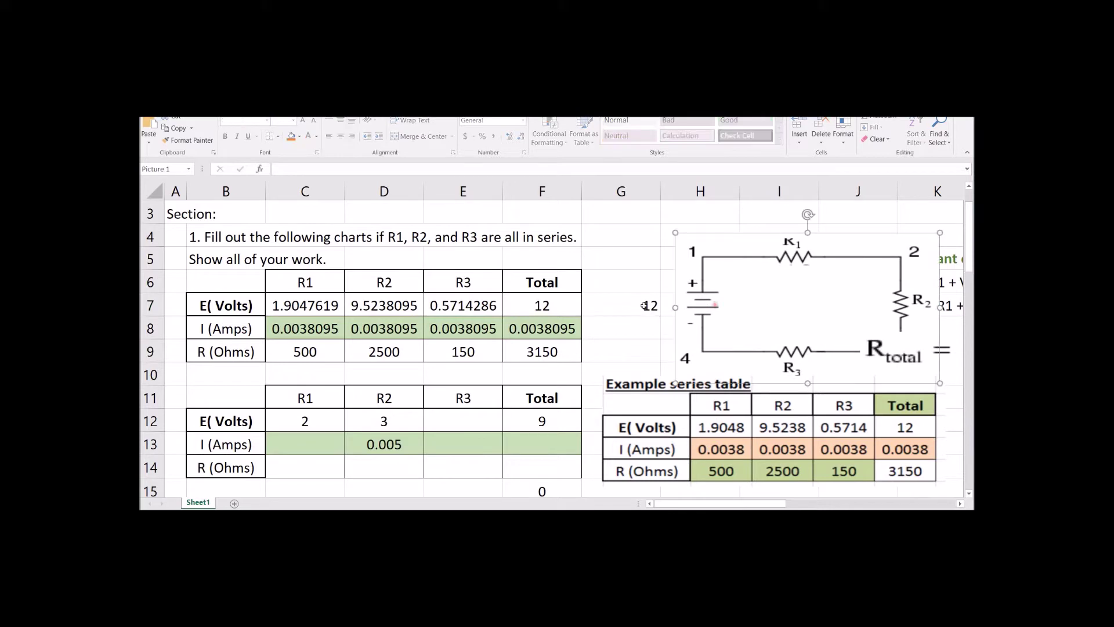
{"action": "left_click", "coordinate": [640, 306]}
{"action": "key", "text": "Delete"}
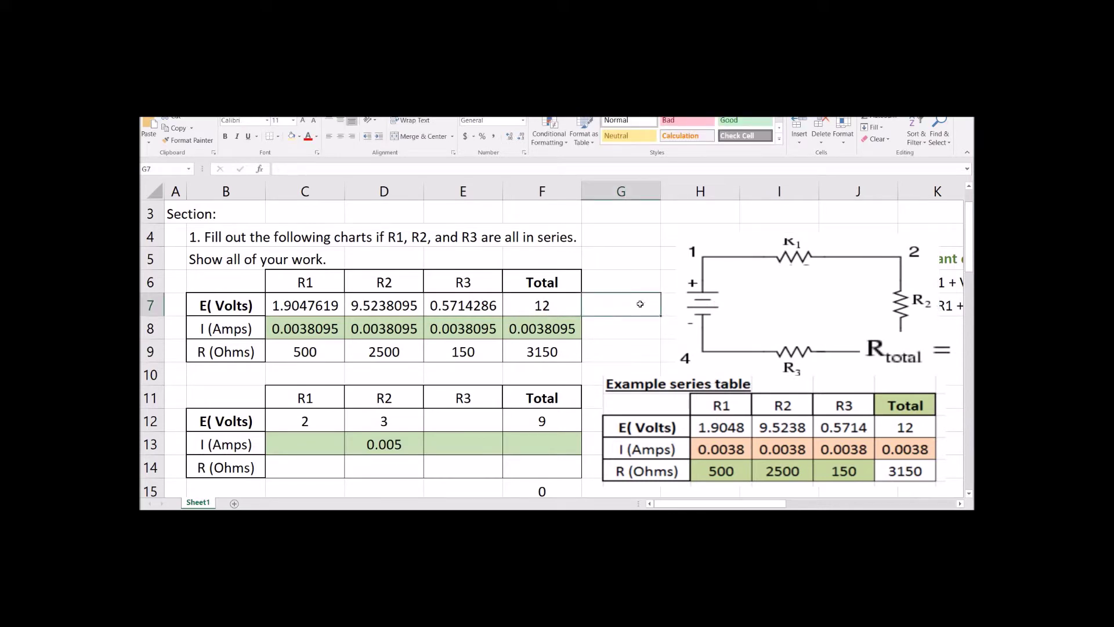
Step: Add up the three resistor voltages in G7 with =C7+D7+E7 as a check on the total voltage
{"action": "type", "text": "="}
{"action": "left_click", "coordinate": [322, 302]}
{"action": "type", "text": "+"}
{"action": "left_click", "coordinate": [388, 303]}
{"action": "type", "text": "+"}
{"action": "left_click", "coordinate": [459, 302]}
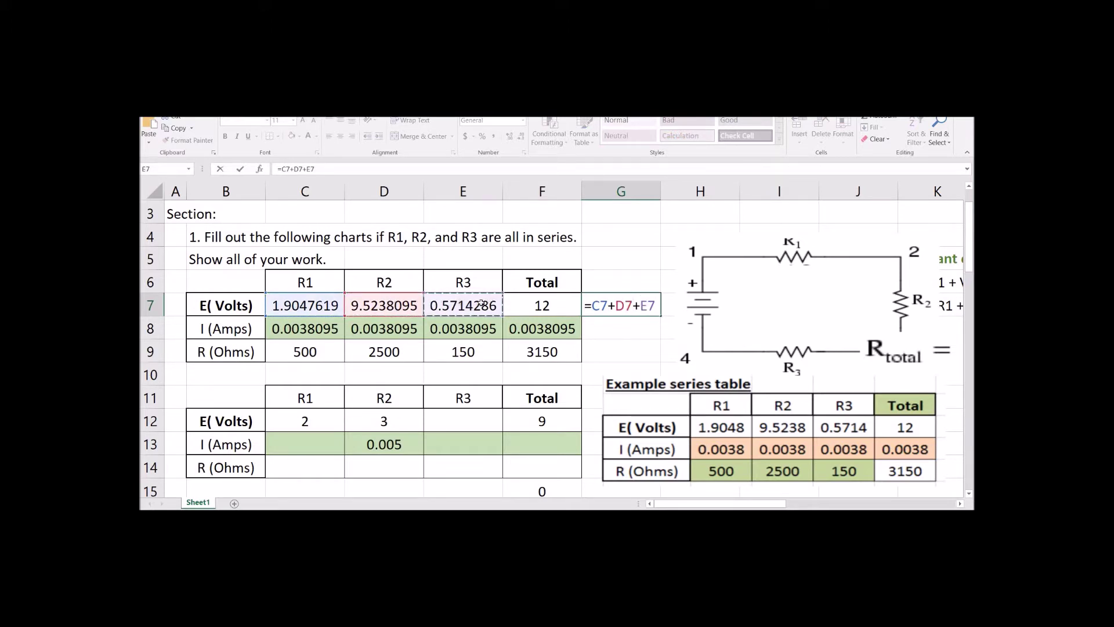
{"action": "key", "text": "Return"}
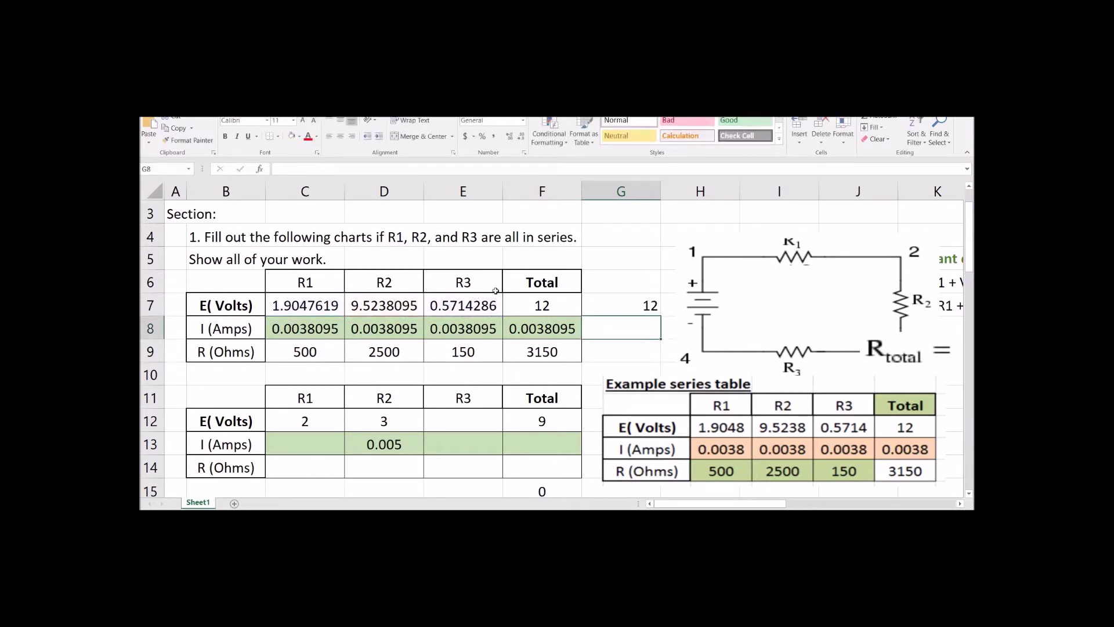
{"action": "left_click", "coordinate": [637, 302]}
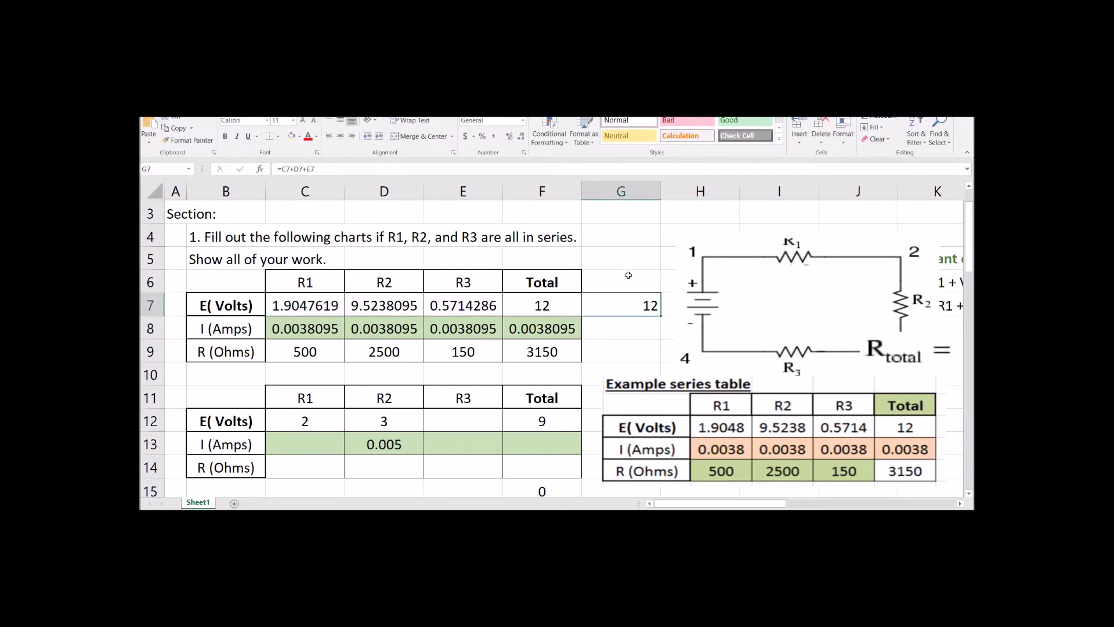
{"action": "left_click", "coordinate": [613, 244]}
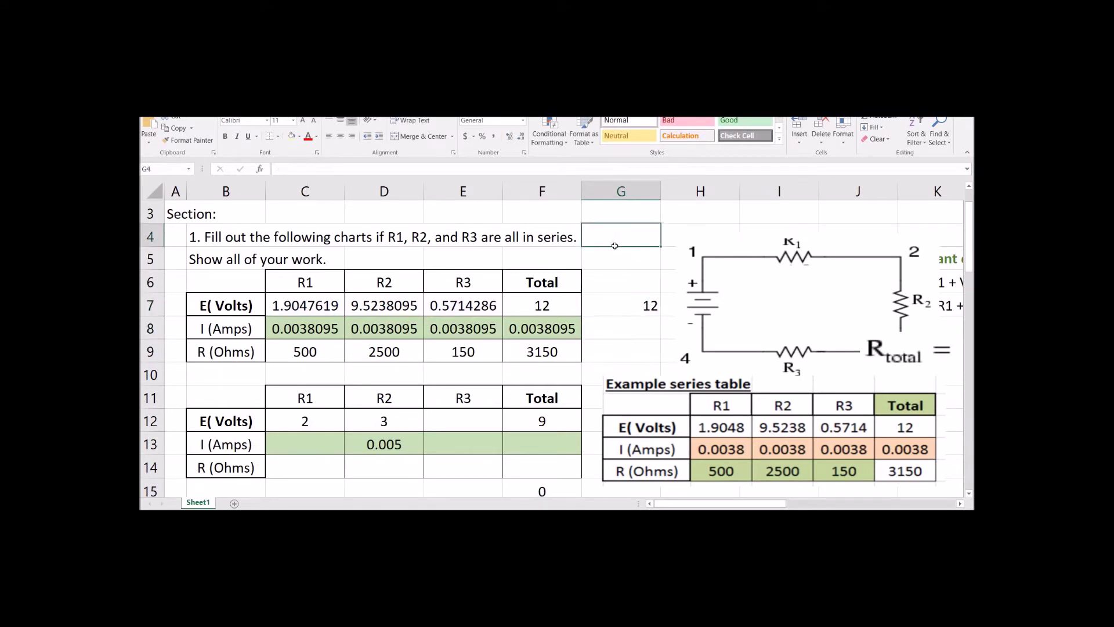
Step: Examine the second series chart's given voltages, R2 current and total voltage, and its blank resistance cells
{"action": "scroll", "coordinate": [554, 304], "scroll_direction": "down", "scroll_amount": 2}
{"action": "left_click_drag", "start_coordinate": [339, 279], "coordinate": [537, 328]}
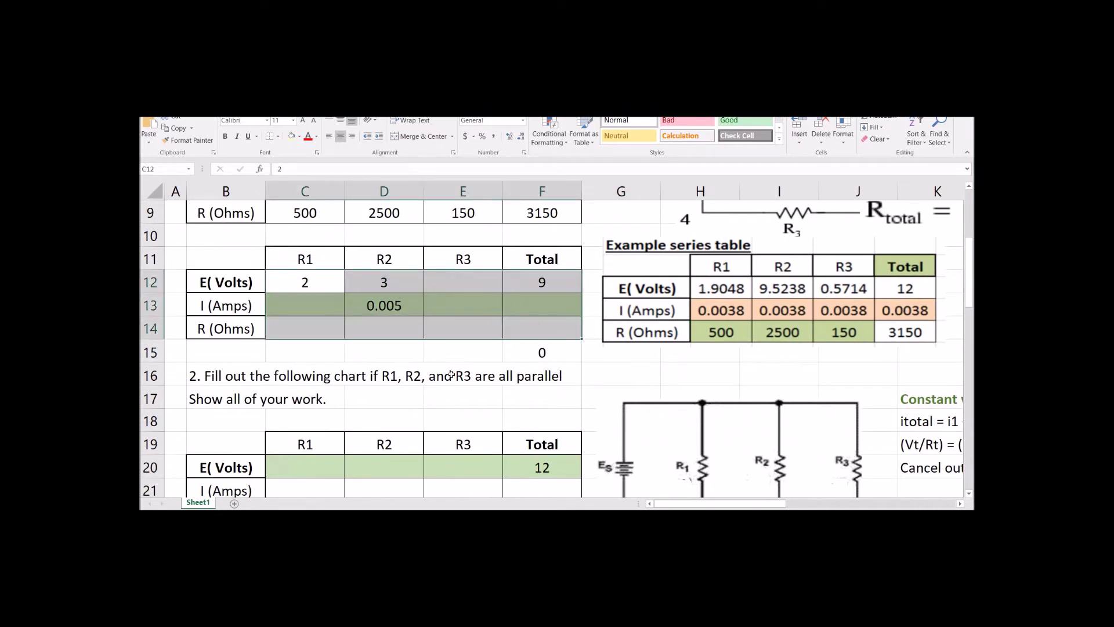
{"action": "left_click", "coordinate": [447, 349]}
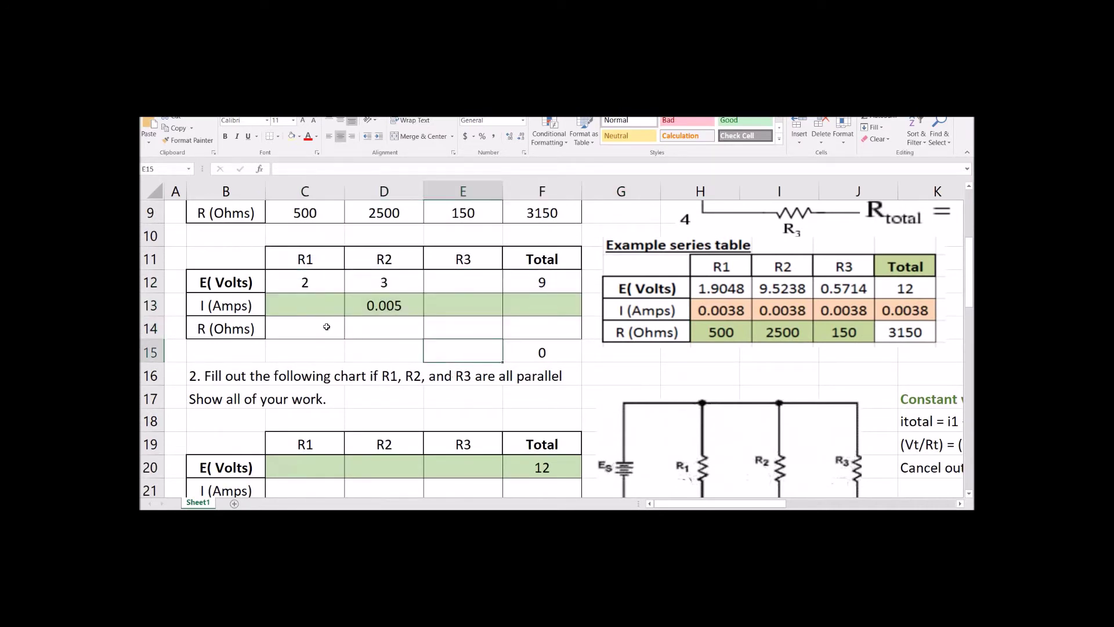
{"action": "left_click_drag", "start_coordinate": [326, 327], "coordinate": [441, 328]}
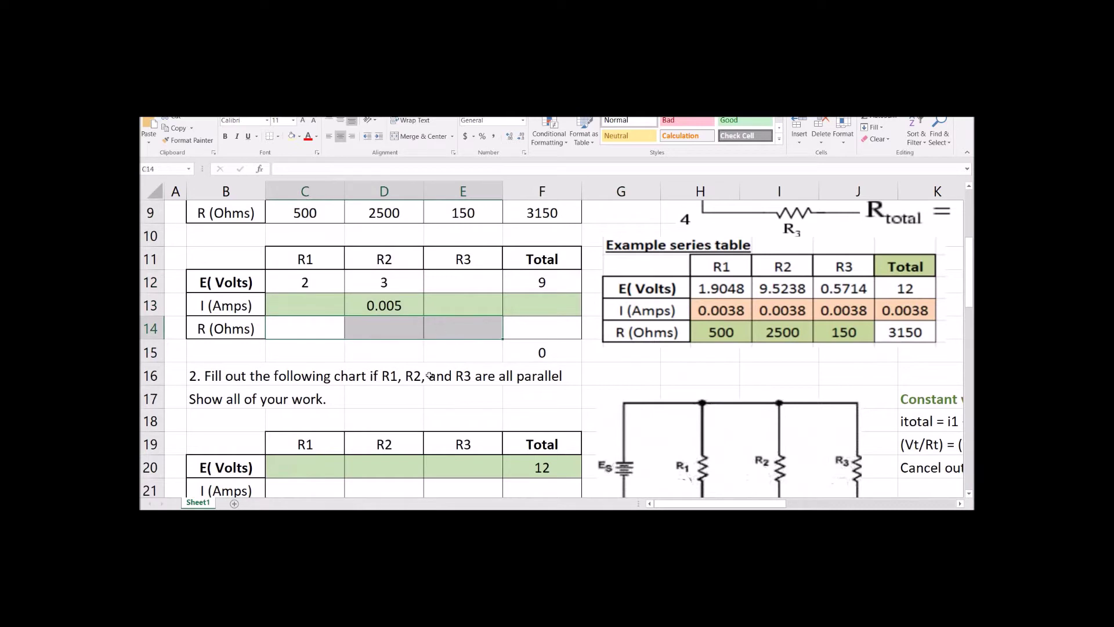
{"action": "left_click", "coordinate": [394, 355]}
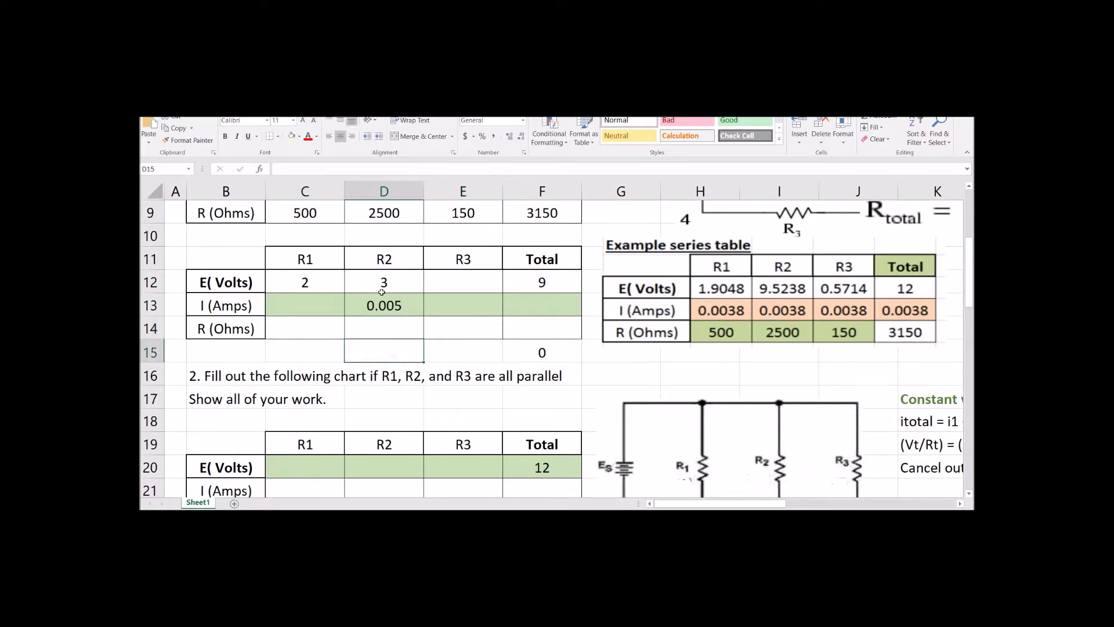
{"action": "left_click_drag", "start_coordinate": [323, 282], "coordinate": [366, 283]}
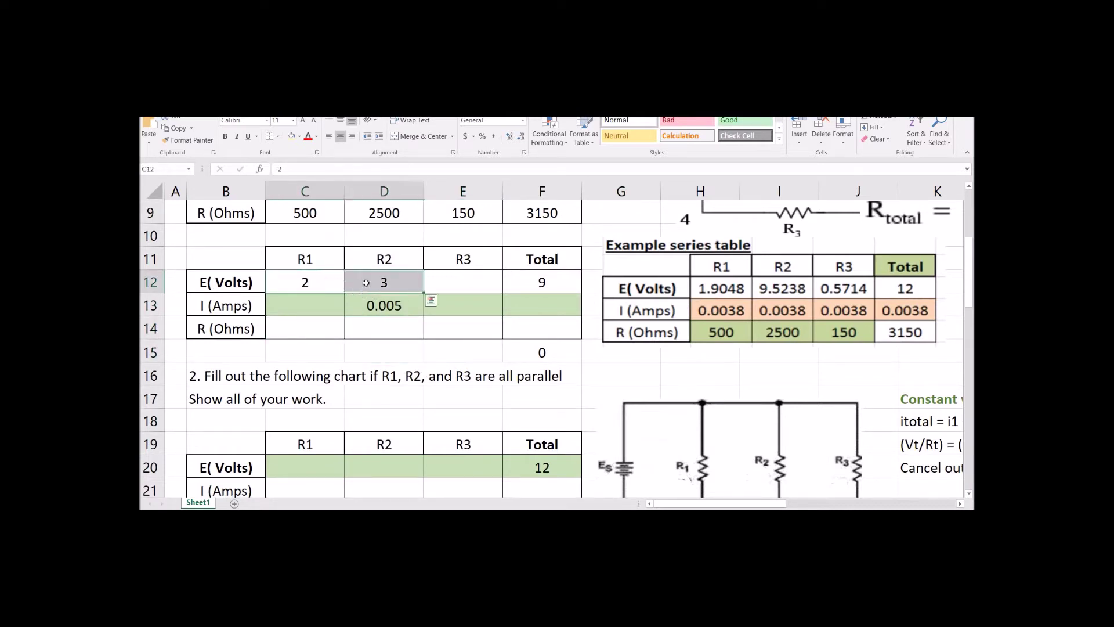
{"action": "left_click", "coordinate": [366, 308]}
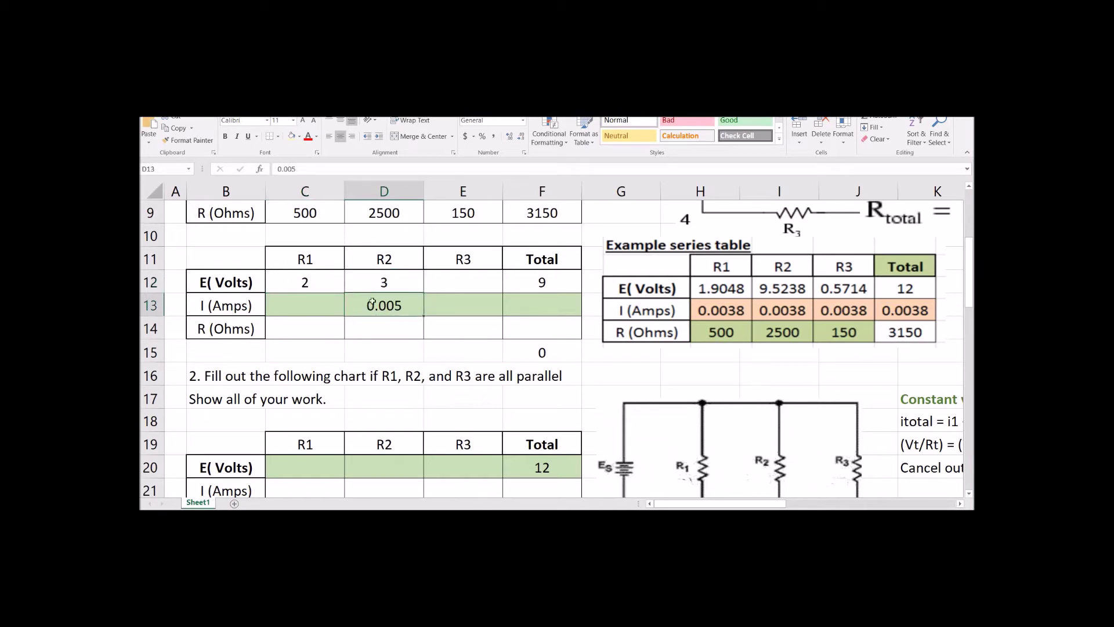
{"action": "left_click", "coordinate": [543, 282]}
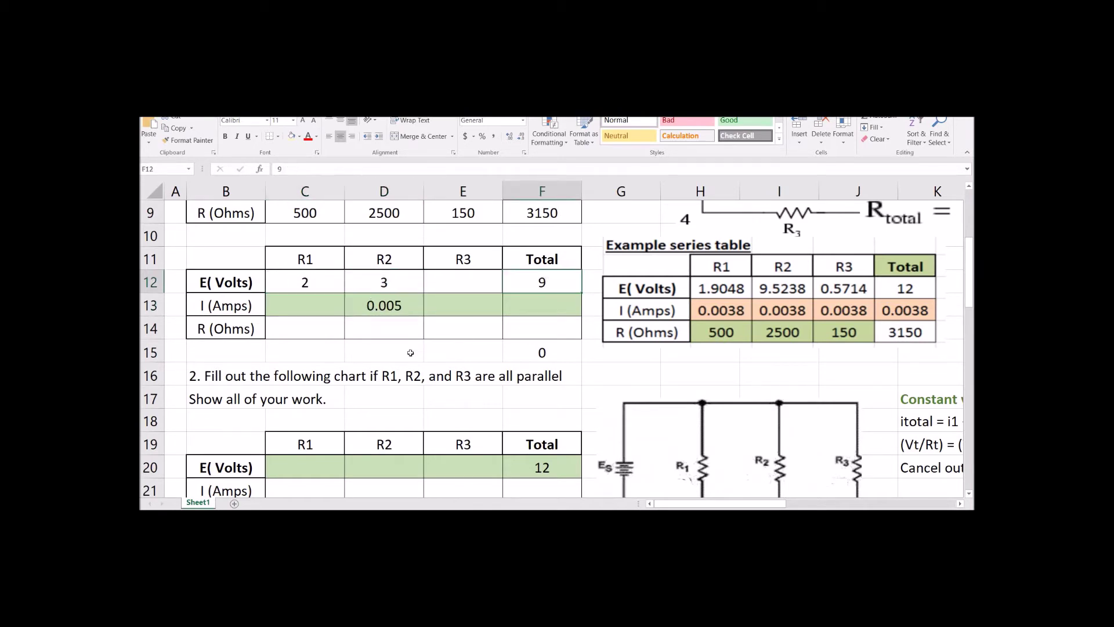
Step: Move the example series table lower and bring the series circuit diagram back fully into view beside the charts
{"action": "scroll", "coordinate": [410, 353], "scroll_direction": "up", "scroll_amount": 1}
{"action": "left_click_drag", "start_coordinate": [329, 350], "coordinate": [536, 394]}
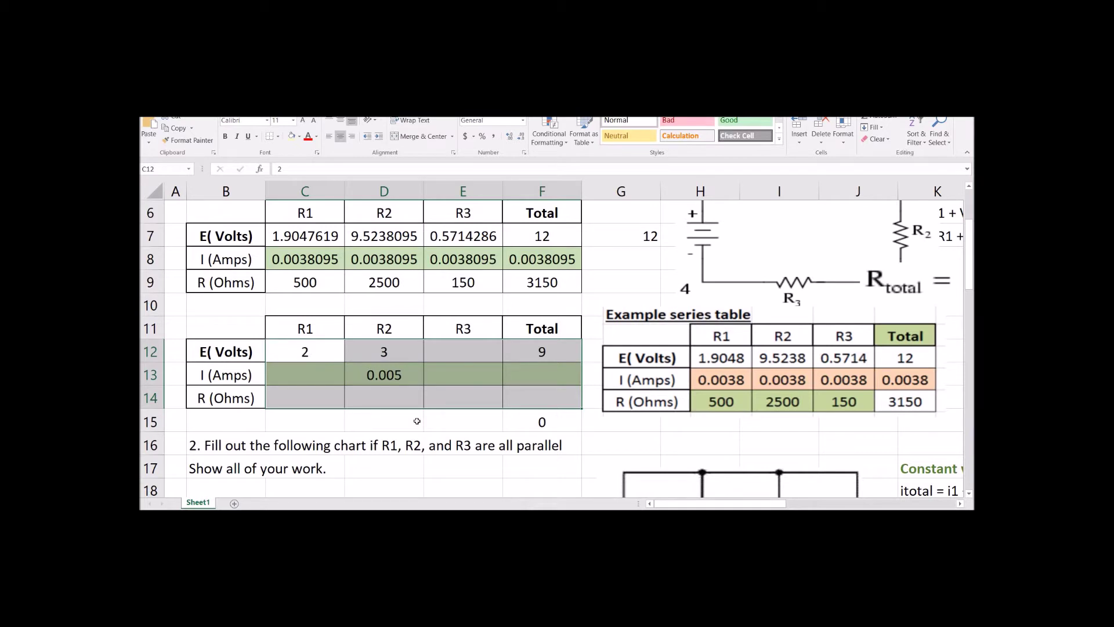
{"action": "left_click", "coordinate": [391, 380]}
{"action": "left_click_drag", "start_coordinate": [662, 291], "coordinate": [730, 439]}
{"action": "left_click_drag", "start_coordinate": [688, 276], "coordinate": [687, 316]}
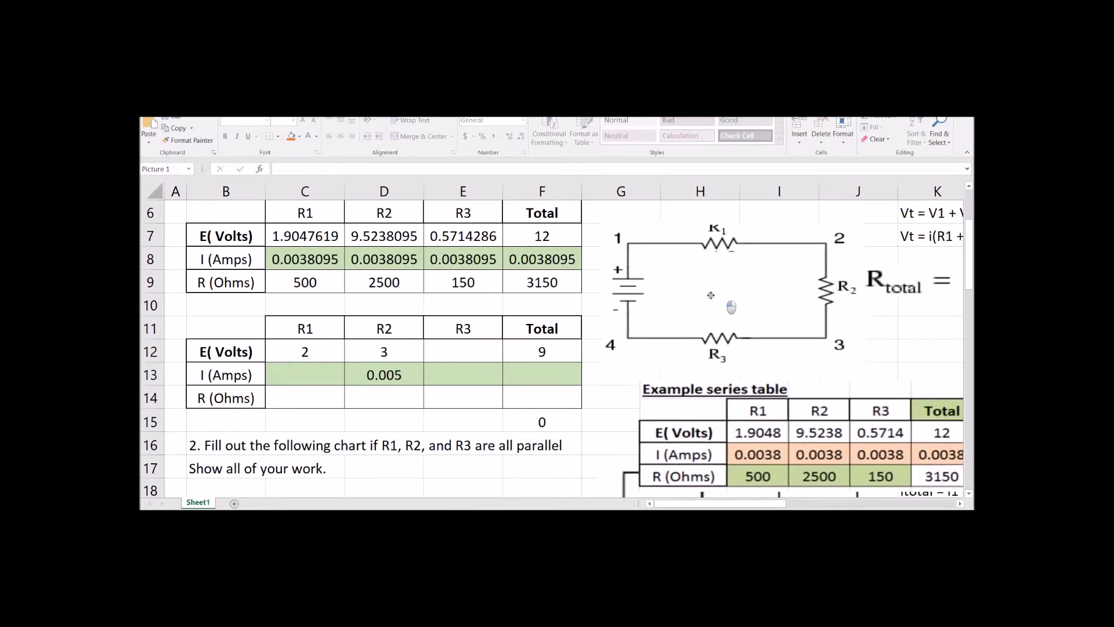
Step: Fill in the R1, R3 and total currents in C13, E13 and F13 by referencing the known series current, using =D13 for R1 and R3
{"action": "left_click", "coordinate": [322, 375]}
{"action": "type", "text": "="}
{"action": "left_click", "coordinate": [376, 374]}
{"action": "key", "text": "Return"}
{"action": "left_click", "coordinate": [452, 375]}
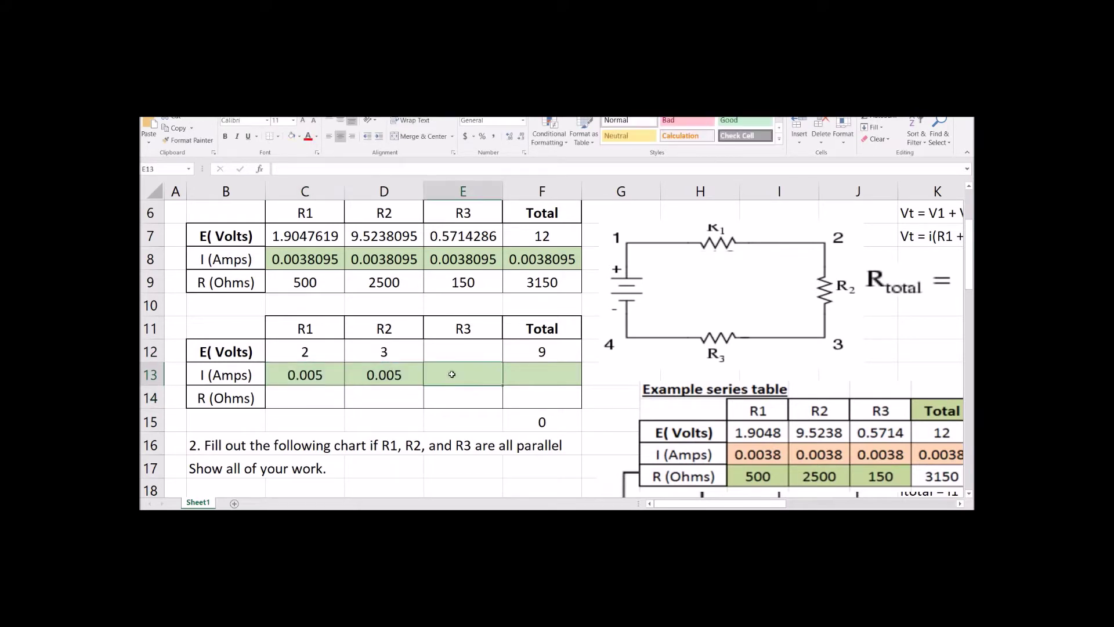
{"action": "type", "text": "="}
{"action": "left_click", "coordinate": [400, 380]}
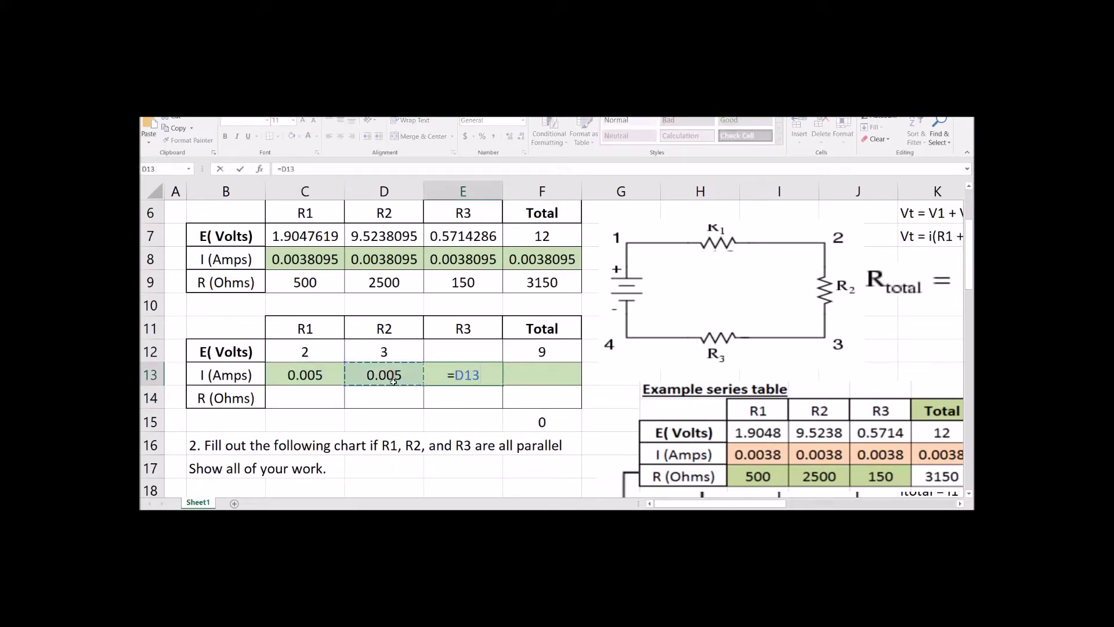
{"action": "key", "text": "Return"}
{"action": "left_click", "coordinate": [530, 378]}
{"action": "type", "text": "="}
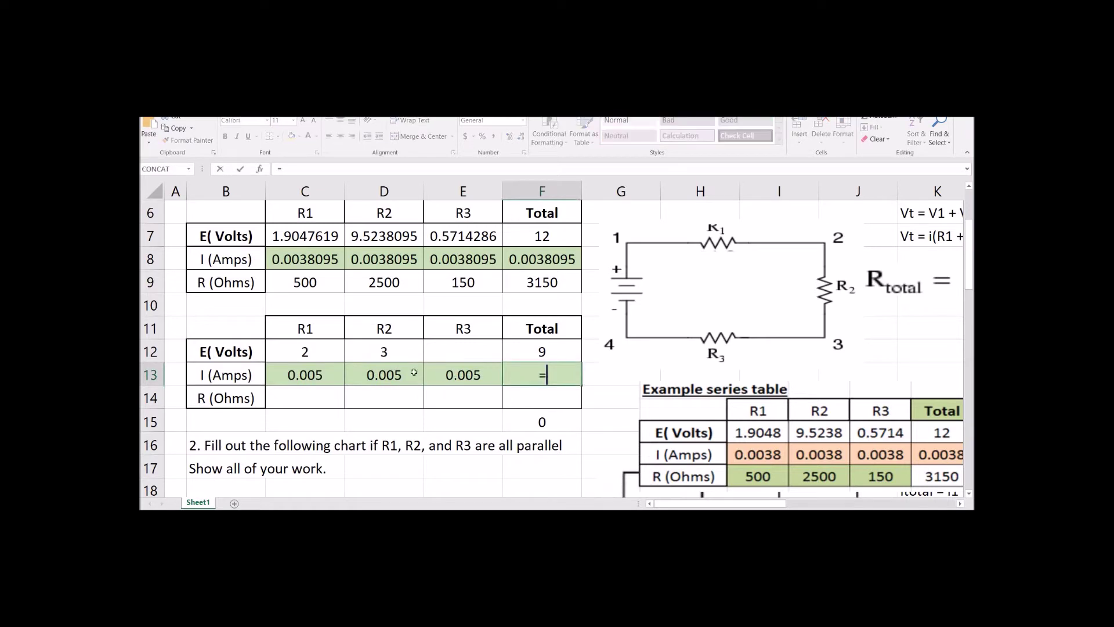
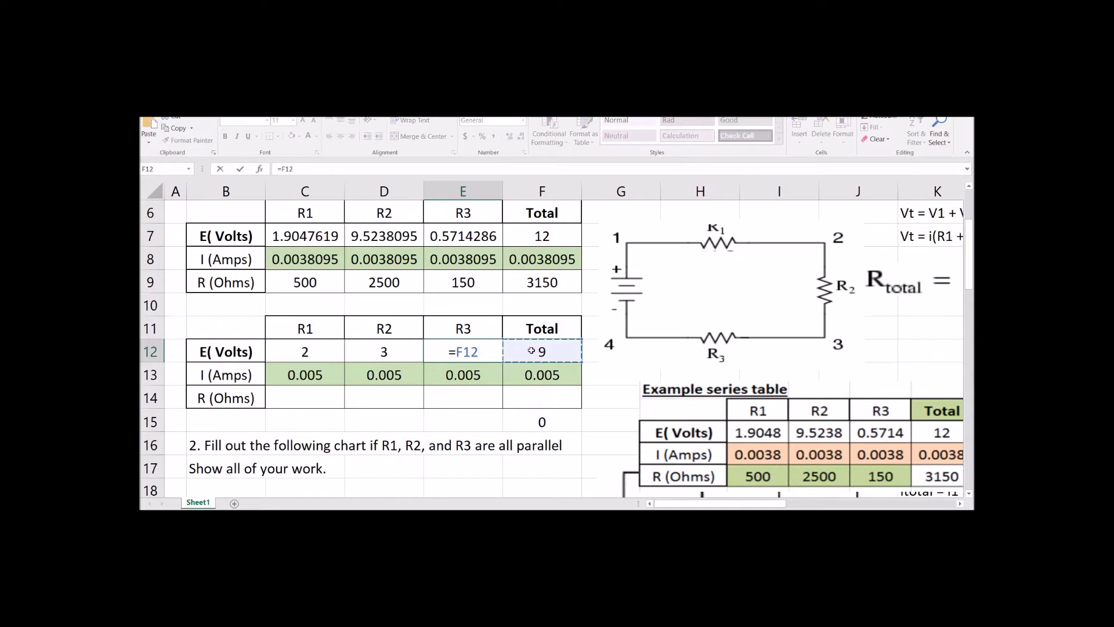
Step: Calculate the R3 voltage in E12 with =F12-(C12+D12) and check the row's voltages against the total
{"action": "type", "text": "("}
{"action": "left_click", "coordinate": [323, 346]}
{"action": "type", "text": "+"}
{"action": "left_click", "coordinate": [386, 349]}
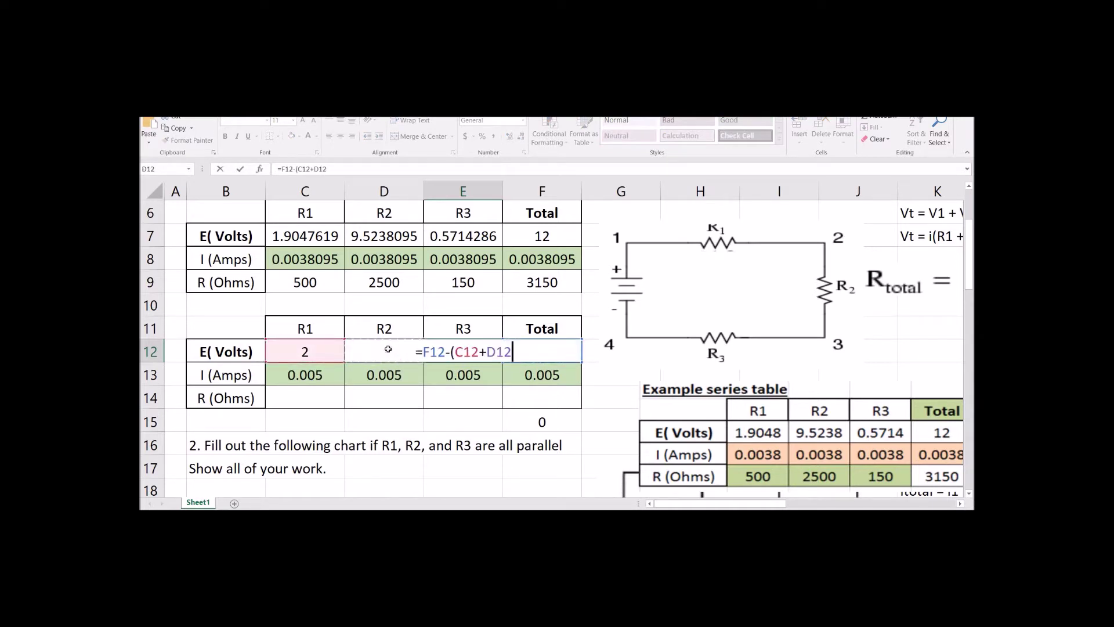
{"action": "type", "text": ")"}
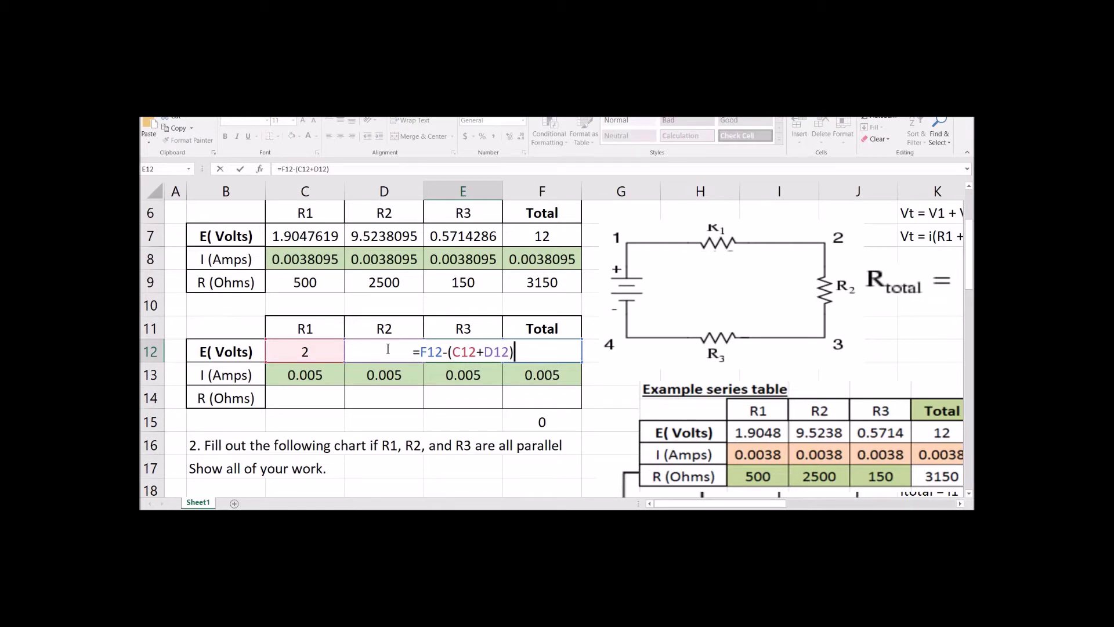
{"action": "key", "text": "Return"}
{"action": "left_click", "coordinate": [319, 347]}
{"action": "left_click", "coordinate": [386, 359]}
{"action": "left_click", "coordinate": [452, 342]}
{"action": "left_click", "coordinate": [542, 359]}
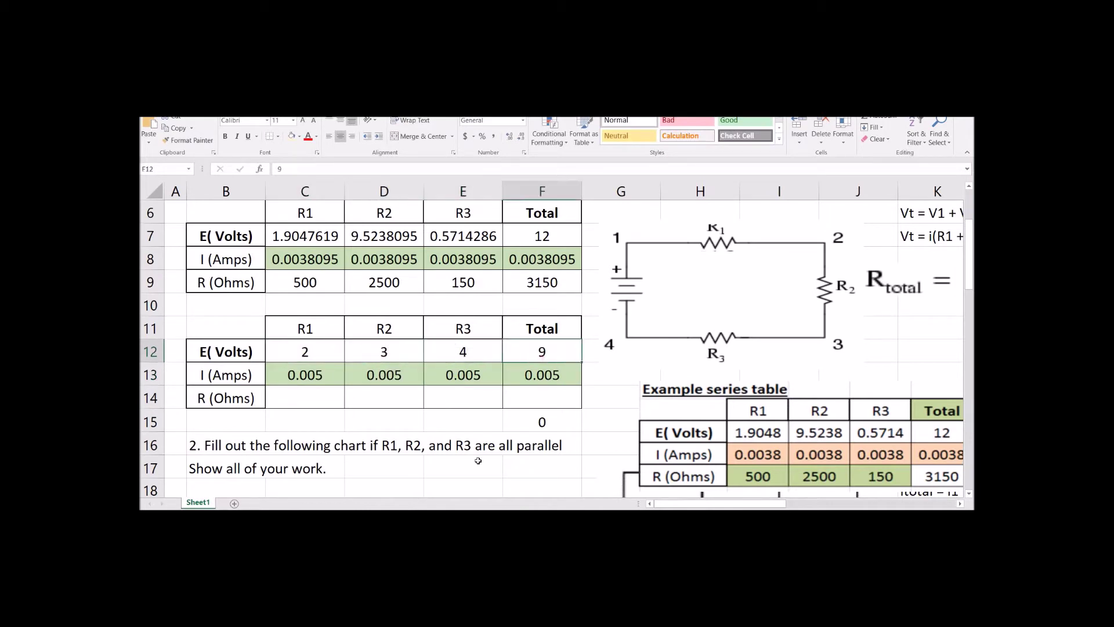
Step: Calculate the R1 resistance in C14 from its voltage and current with =C12/C13 and review the formula
{"action": "left_click", "coordinate": [323, 354]}
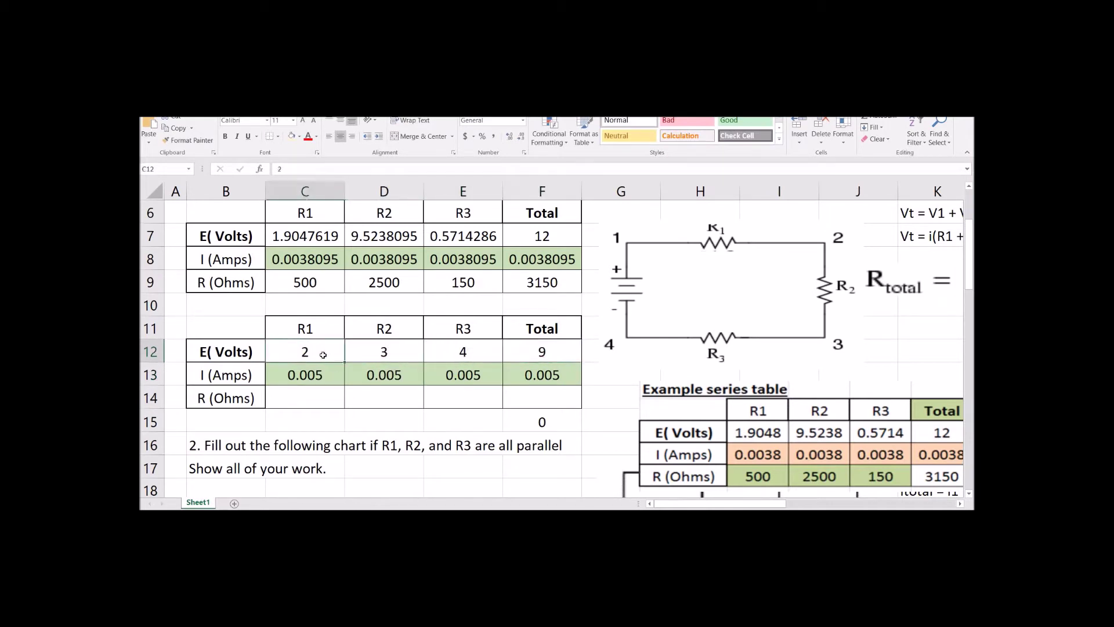
{"action": "left_click", "coordinate": [325, 369]}
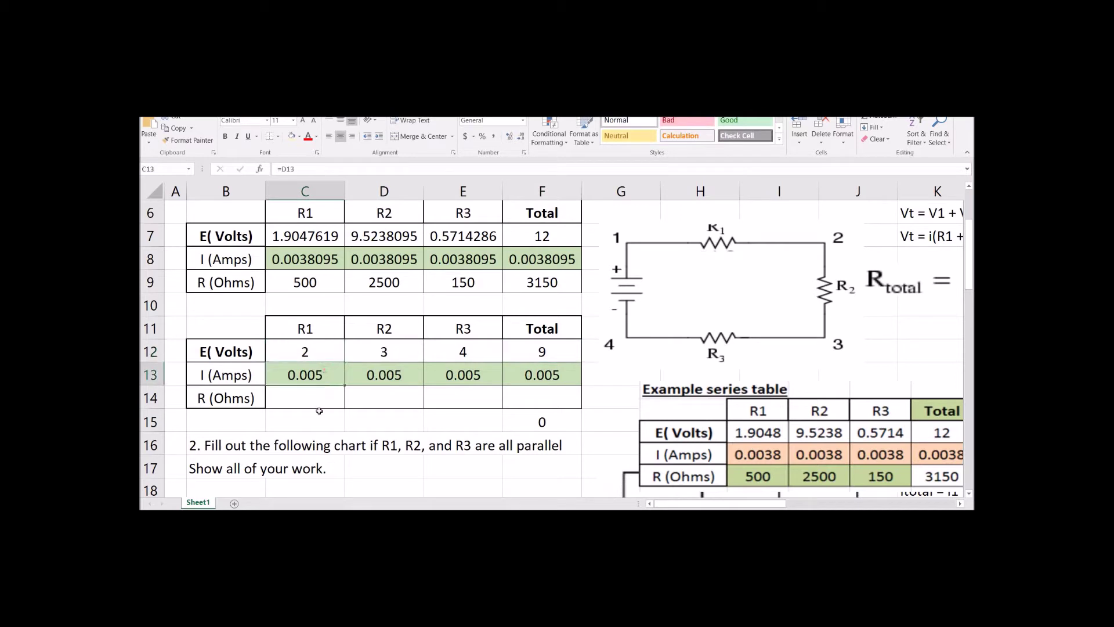
{"action": "left_click", "coordinate": [319, 395]}
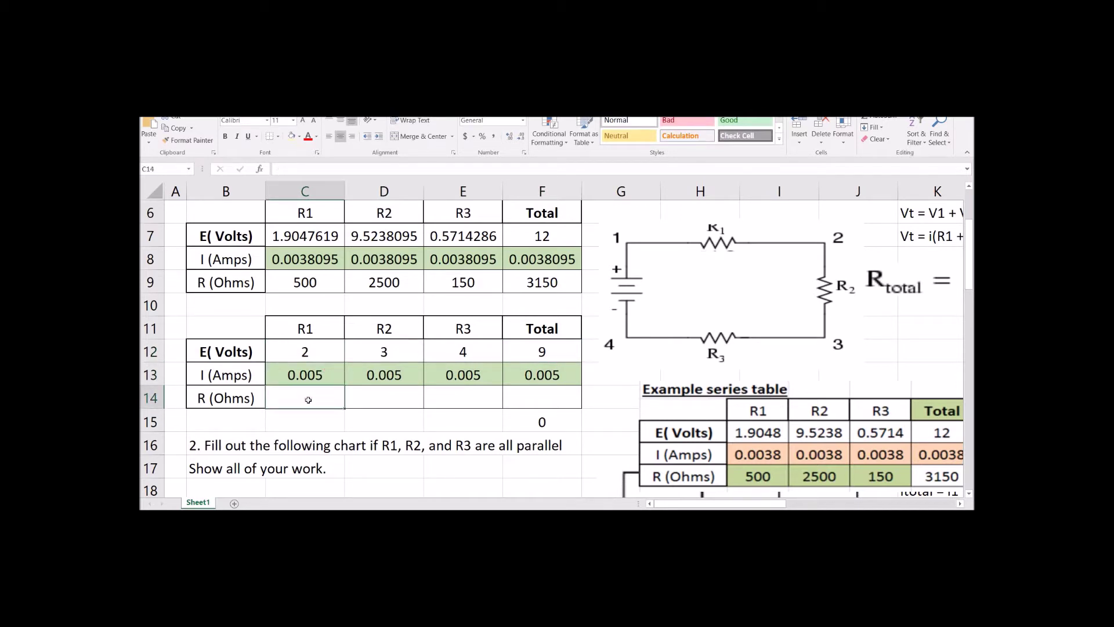
{"action": "left_click", "coordinate": [321, 352]}
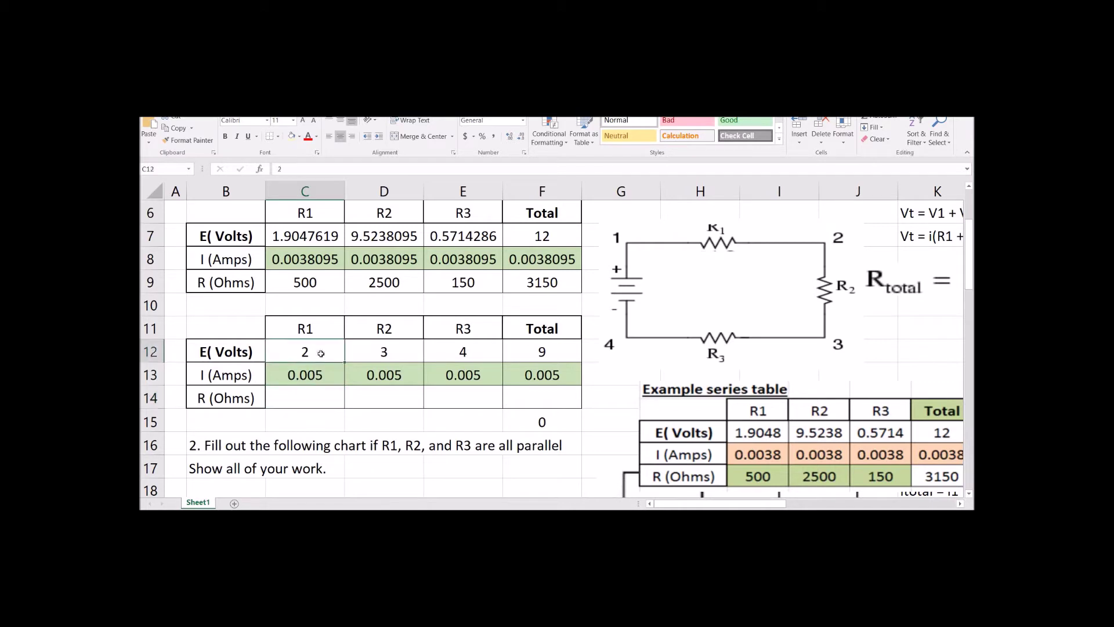
{"action": "left_click", "coordinate": [322, 372]}
{"action": "left_click", "coordinate": [316, 401]}
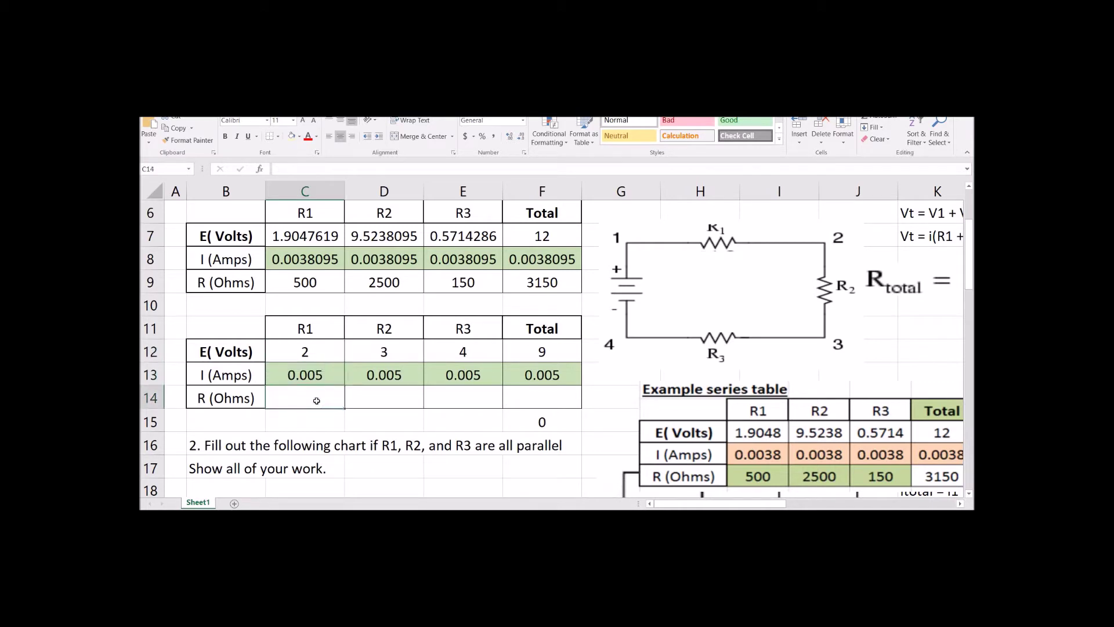
{"action": "type", "text": "="}
{"action": "left_click", "coordinate": [315, 350]}
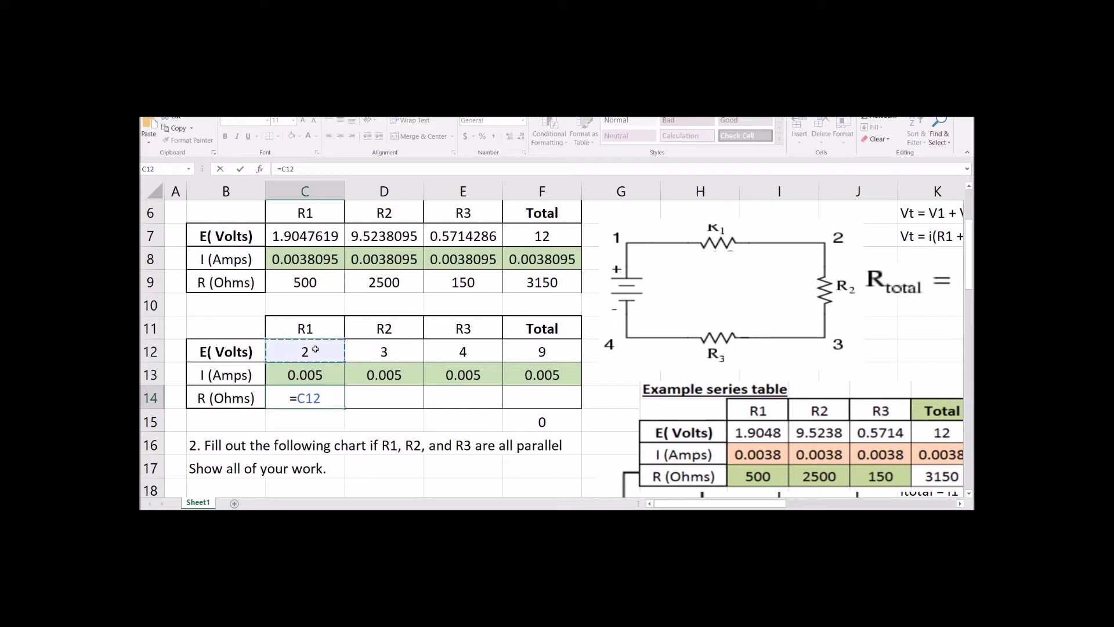
{"action": "type", "text": "/"}
{"action": "left_click", "coordinate": [310, 374]}
{"action": "key", "text": "Return"}
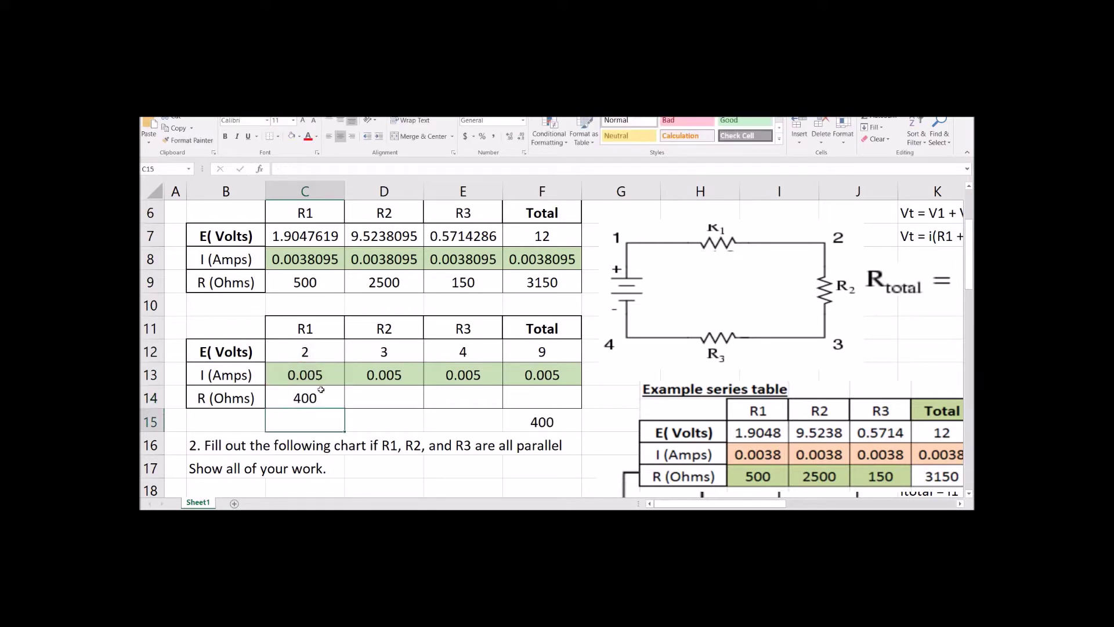
{"action": "double_click", "coordinate": [328, 397]}
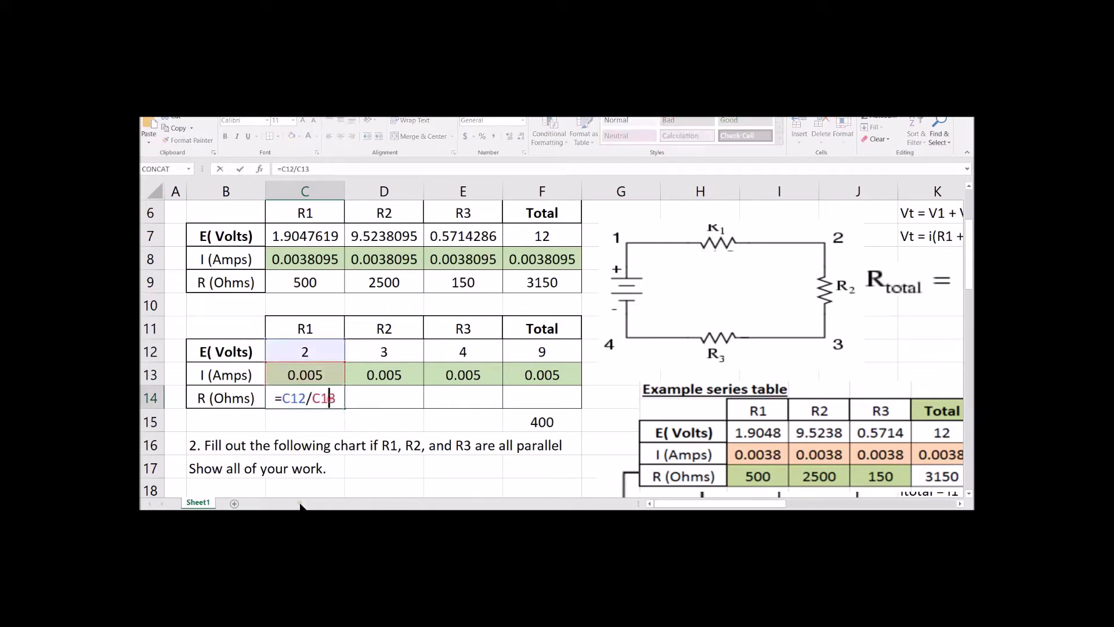
{"action": "key", "text": "Right"}
{"action": "key", "text": "Return"}
Step: Calculate the R2 resistance in D14 with =D12/D13
{"action": "left_click", "coordinate": [395, 396]}
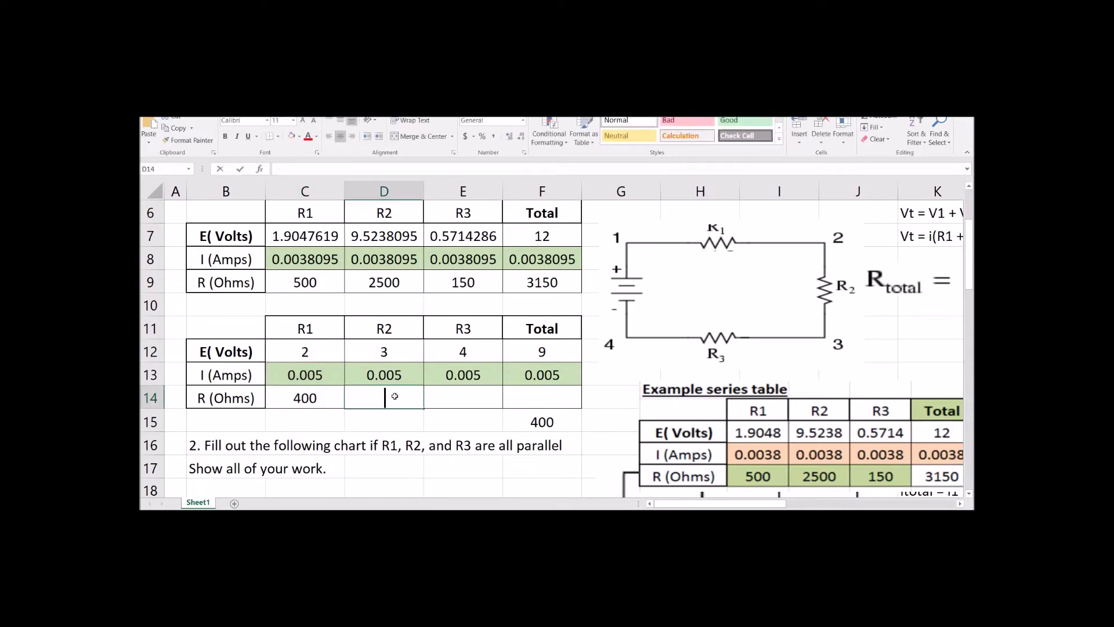
{"action": "type", "text": "="}
{"action": "left_click", "coordinate": [401, 348]}
{"action": "type", "text": "/"}
{"action": "left_click", "coordinate": [400, 377]}
{"action": "key", "text": "Return"}
Step: Calculate the R3 resistance in E14 with =E12/E13
{"action": "left_click", "coordinate": [444, 392]}
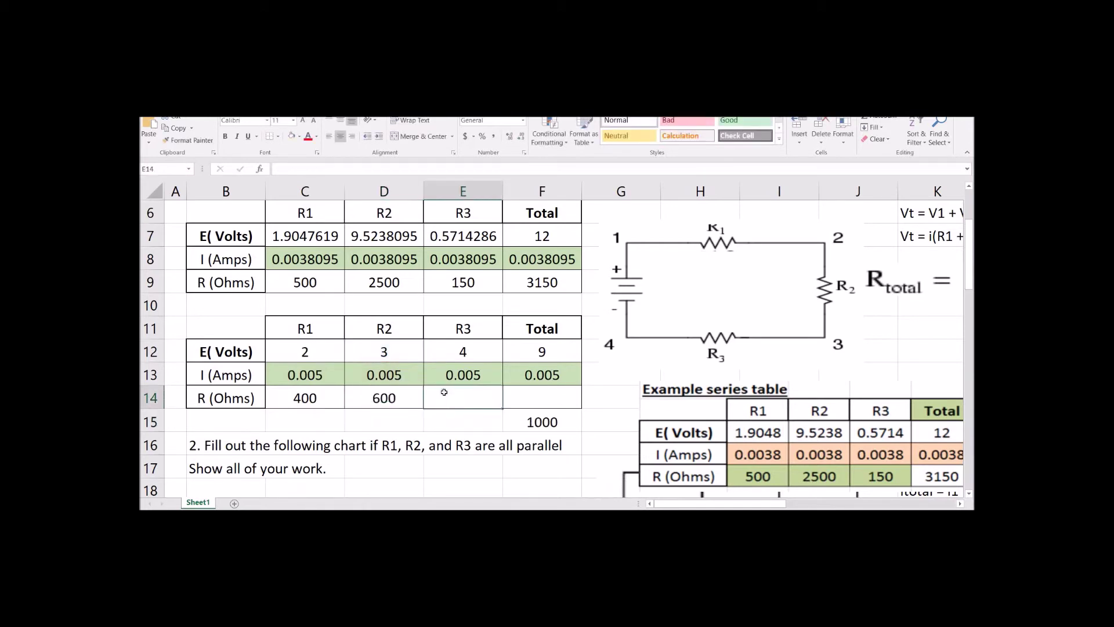
{"action": "type", "text": "="}
{"action": "left_click", "coordinate": [454, 351]}
{"action": "type", "text": "/"}
{"action": "left_click", "coordinate": [461, 377]}
{"action": "key", "text": "Return"}
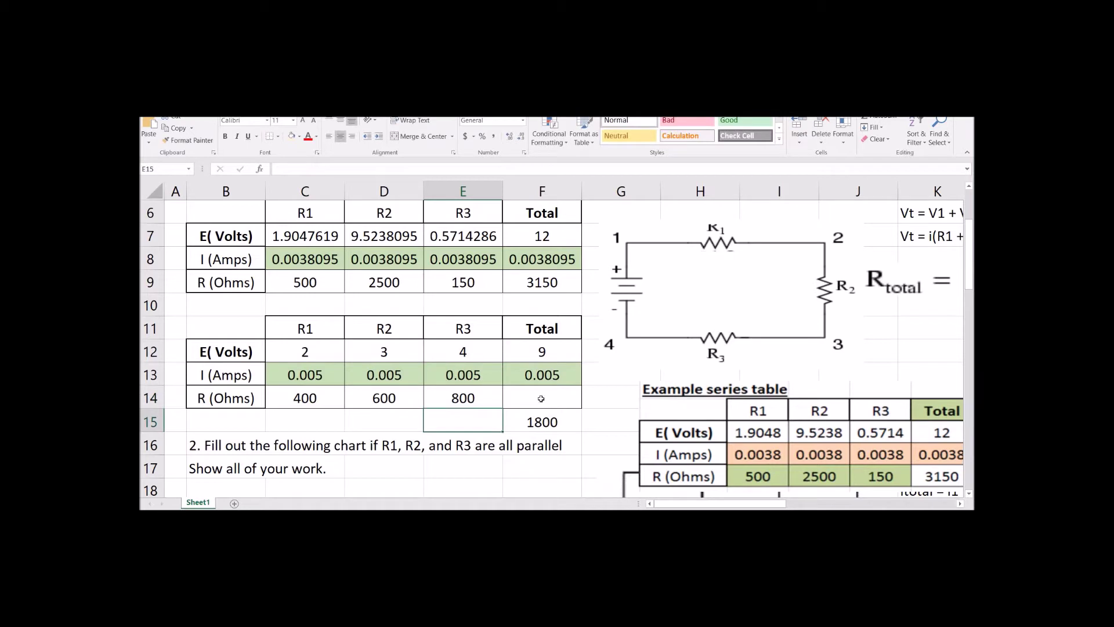
Step: Calculate the total resistance in F14 from the total voltage and current with =F12/F13
{"action": "key", "text": "Right"}
{"action": "left_click", "coordinate": [528, 400]}
{"action": "type", "text": "="}
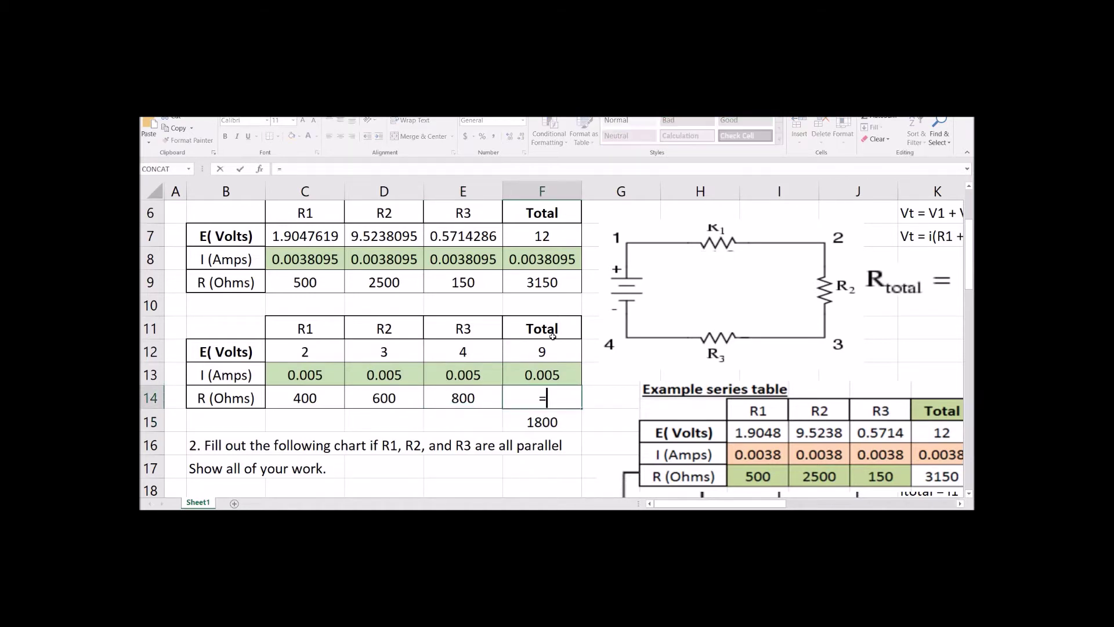
{"action": "left_click", "coordinate": [549, 347]}
{"action": "type", "text": "/"}
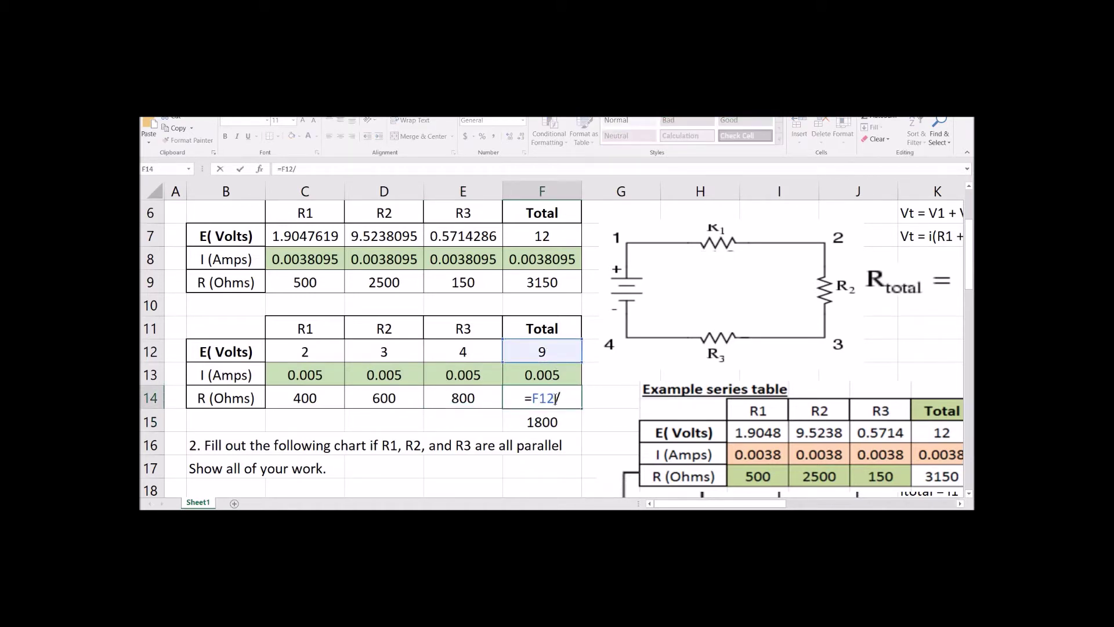
{"action": "left_click", "coordinate": [557, 377]}
{"action": "key", "text": "Return"}
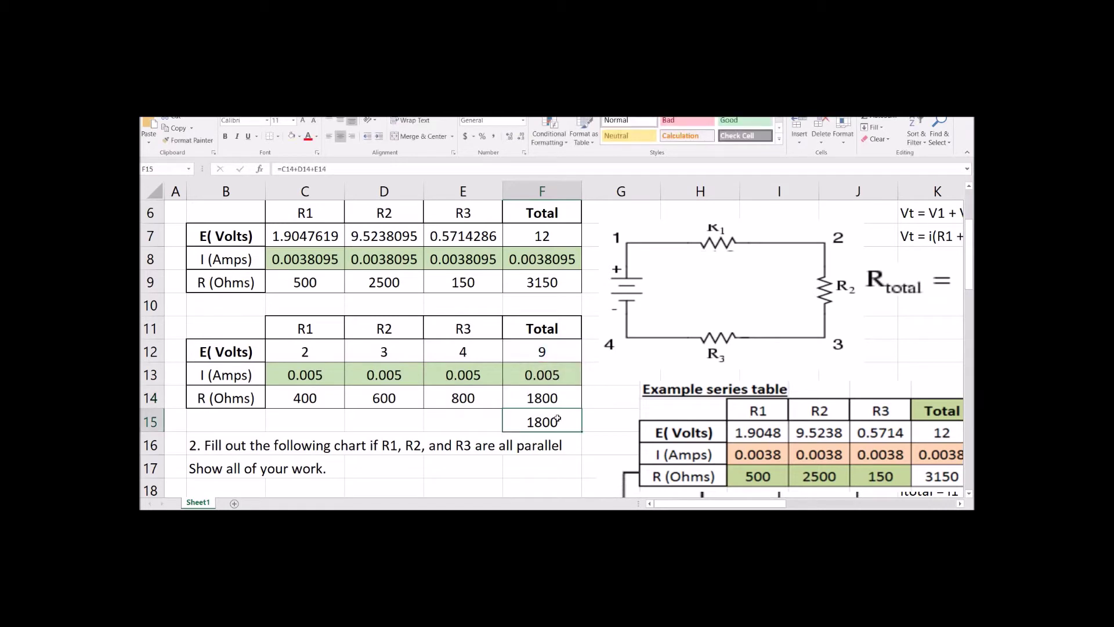
Step: Clear the check cell F15 and re-enter the sum of the three resistances as =C14+D14+E14
{"action": "key", "text": "Delete"}
{"action": "type", "text": "="}
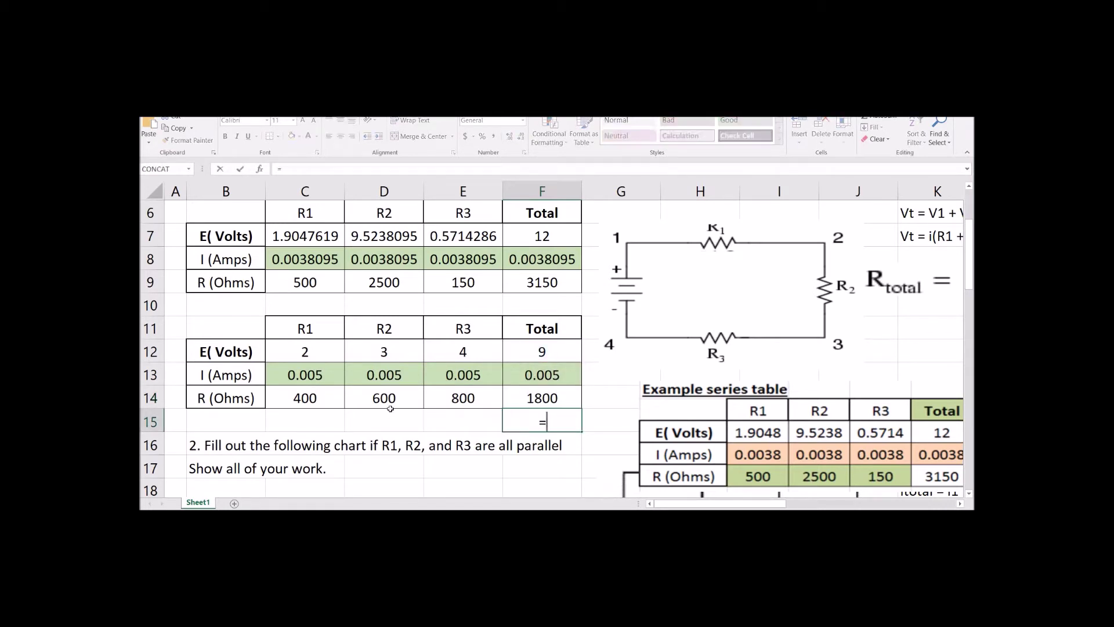
{"action": "left_click", "coordinate": [316, 401]}
{"action": "type", "text": "+"}
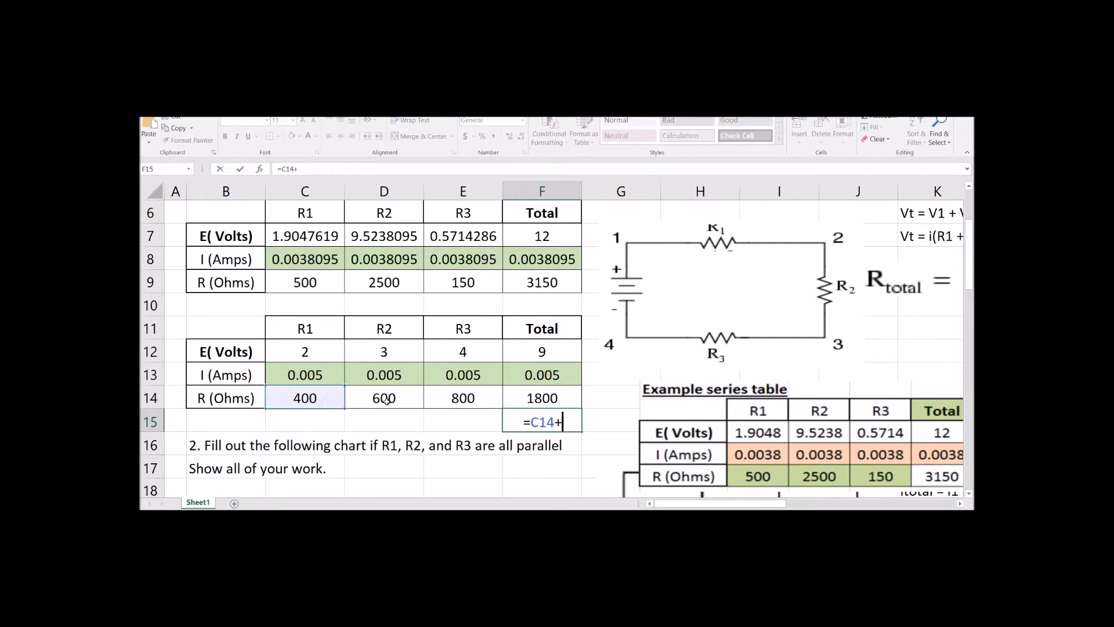
{"action": "left_click", "coordinate": [386, 400]}
{"action": "type", "text": "+"}
{"action": "left_click", "coordinate": [455, 398]}
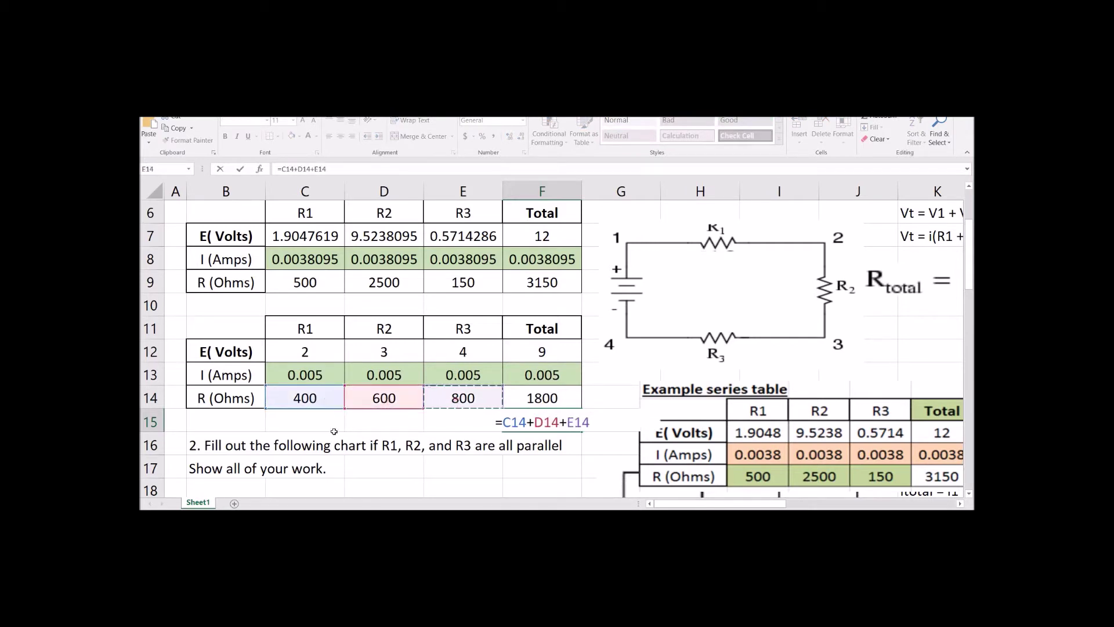
{"action": "key", "text": "Return"}
Step: Compare the Ohm's law formula for total resistance in F14 with the resistance sum in F15
{"action": "left_click", "coordinate": [522, 403]}
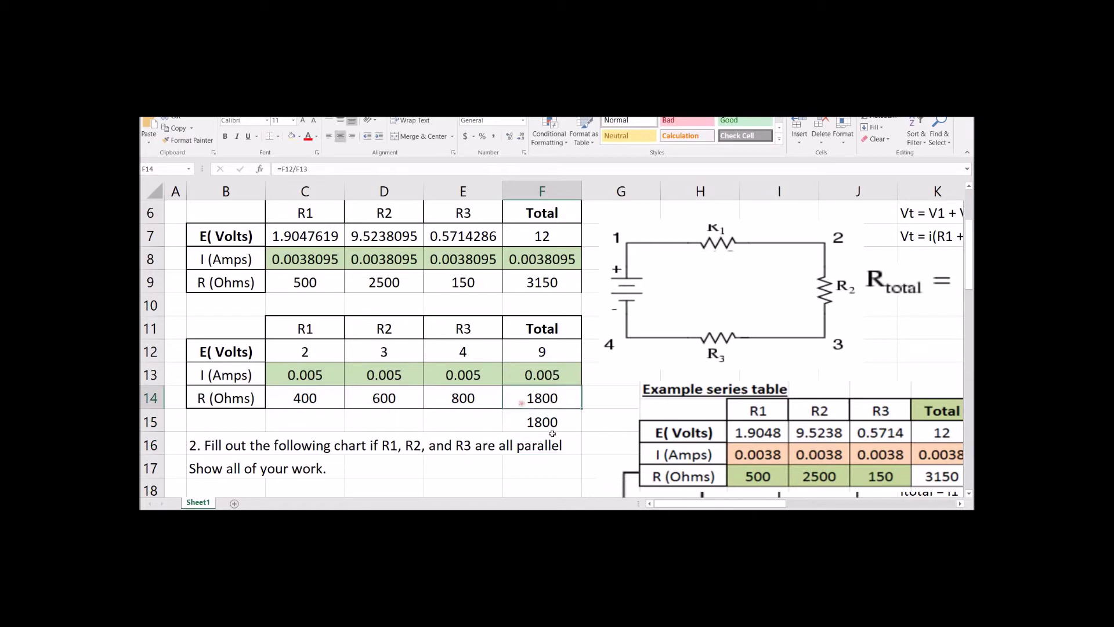
{"action": "type", "text": "=F12/F13"}
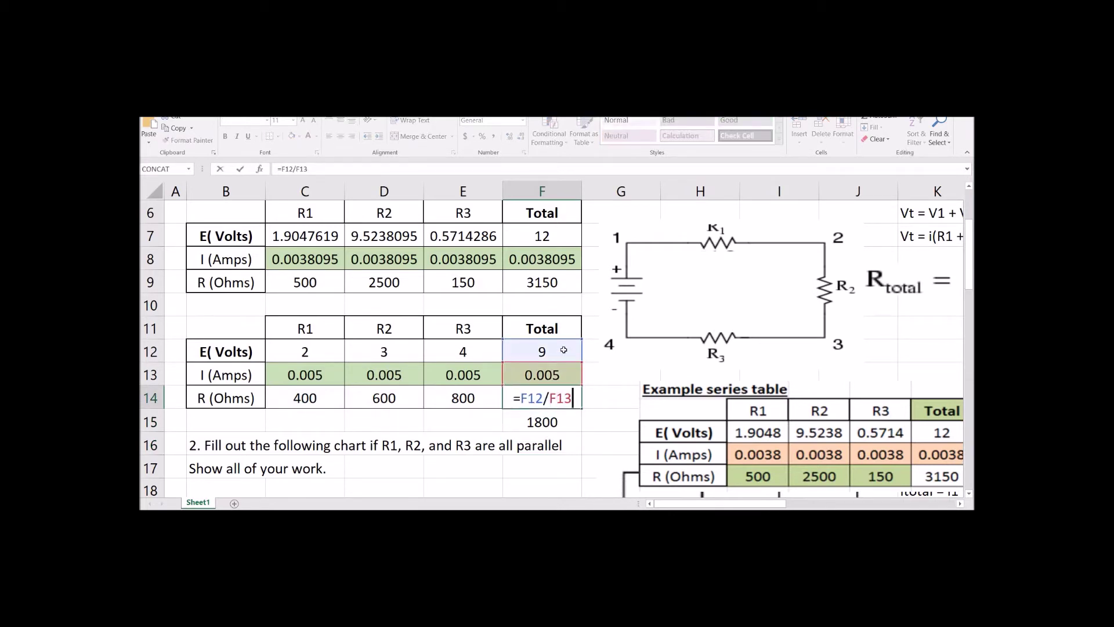
{"action": "key", "text": "Return"}
{"action": "double_click", "coordinate": [572, 423]}
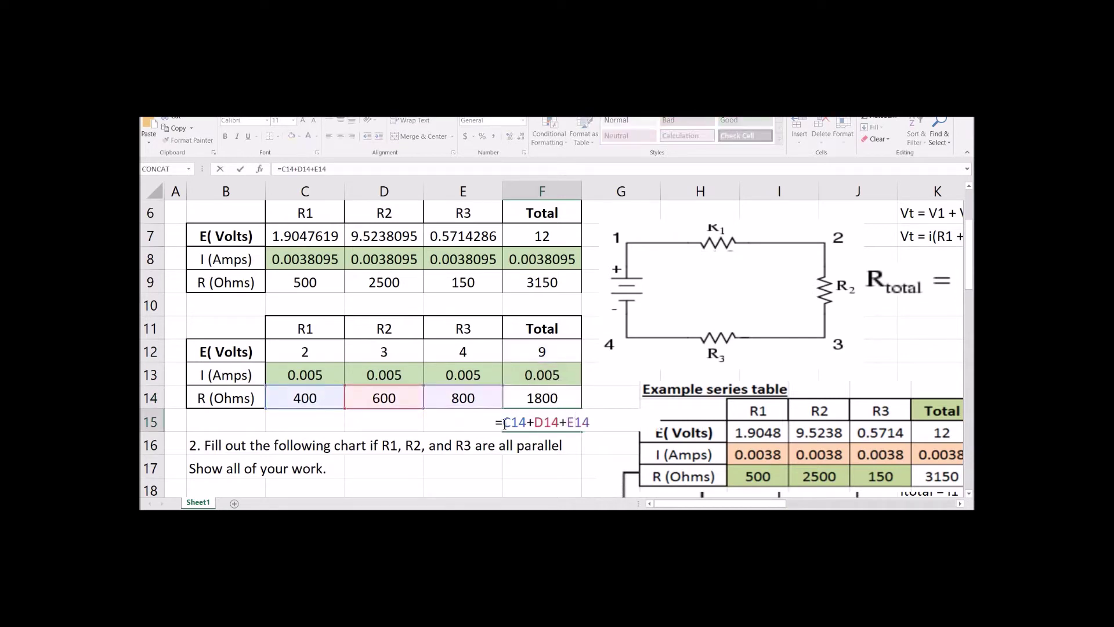
{"action": "key", "text": "End"}
{"action": "key", "text": "Return"}
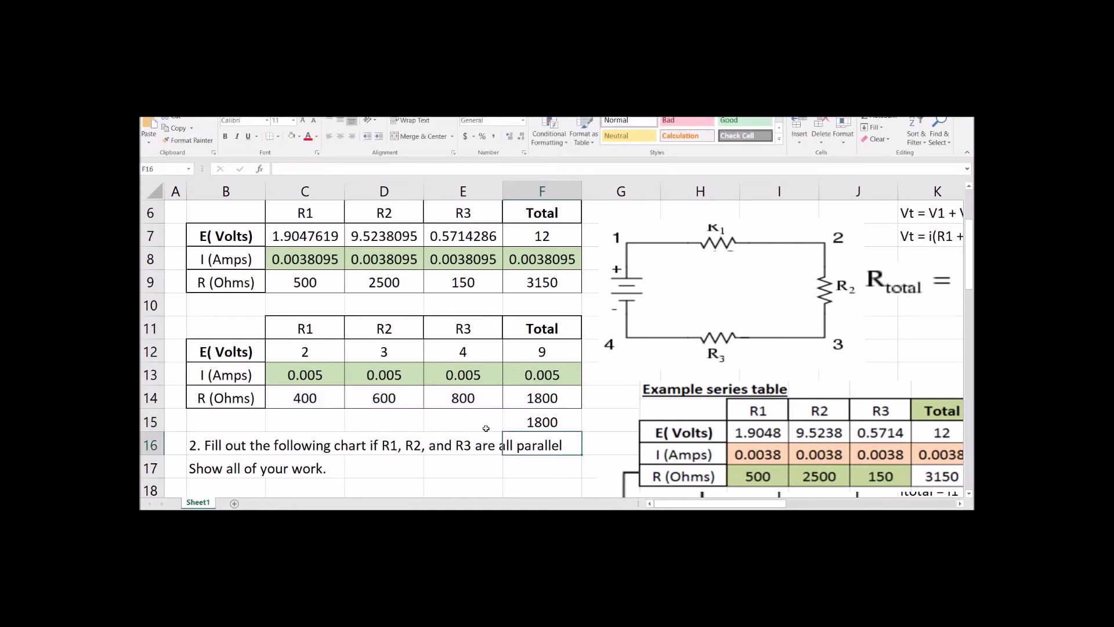
Step: Go to the parallel circuit problem and shift its circuit diagram slightly up and closer to the chart
{"action": "left_click", "coordinate": [693, 308]}
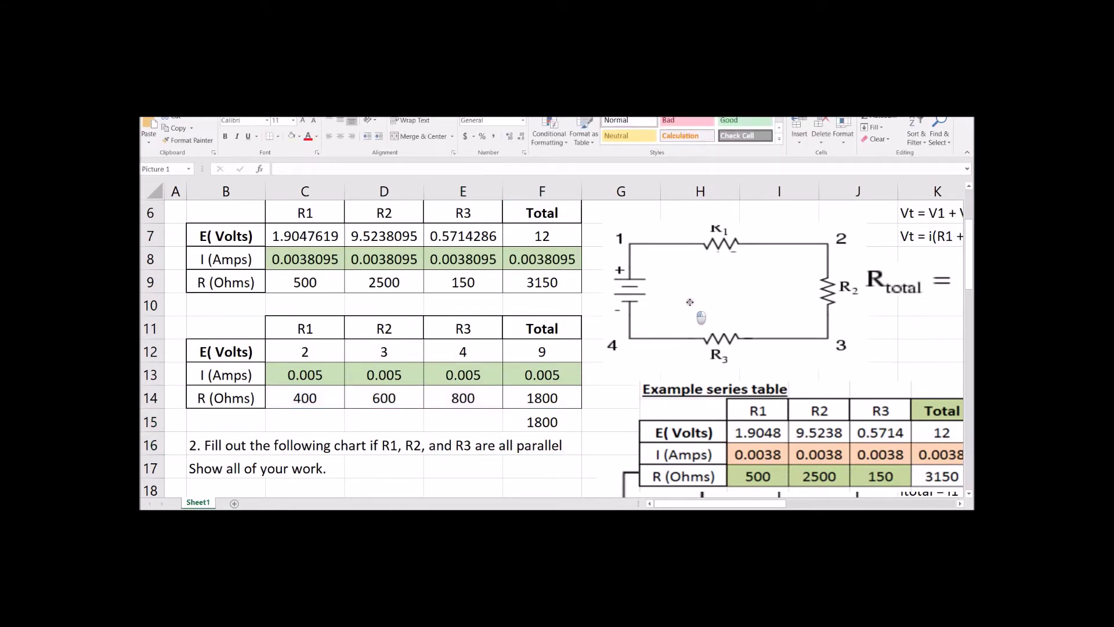
{"action": "left_click", "coordinate": [305, 490]}
{"action": "scroll", "coordinate": [681, 415], "scroll_direction": "down", "scroll_amount": 3}
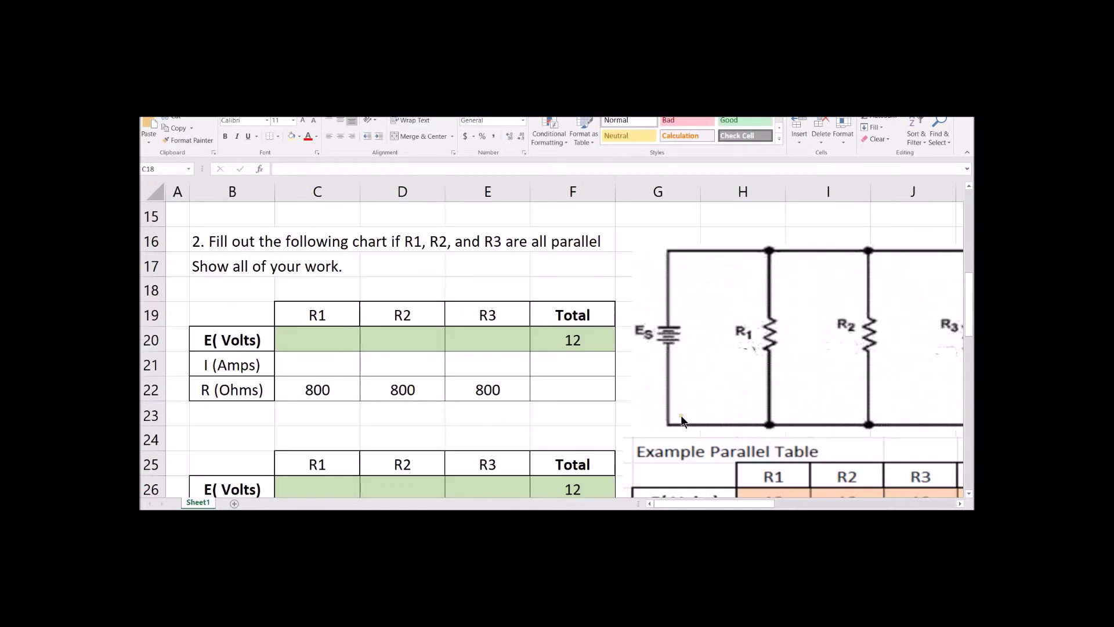
{"action": "mouse_move", "coordinate": [827, 347]}
{"action": "left_mouse_down"}
{"action": "mouse_move", "coordinate": [727, 338]}
{"action": "mouse_move", "coordinate": [675, 303]}
{"action": "mouse_move", "coordinate": [819, 330]}
{"action": "left_mouse_up"}
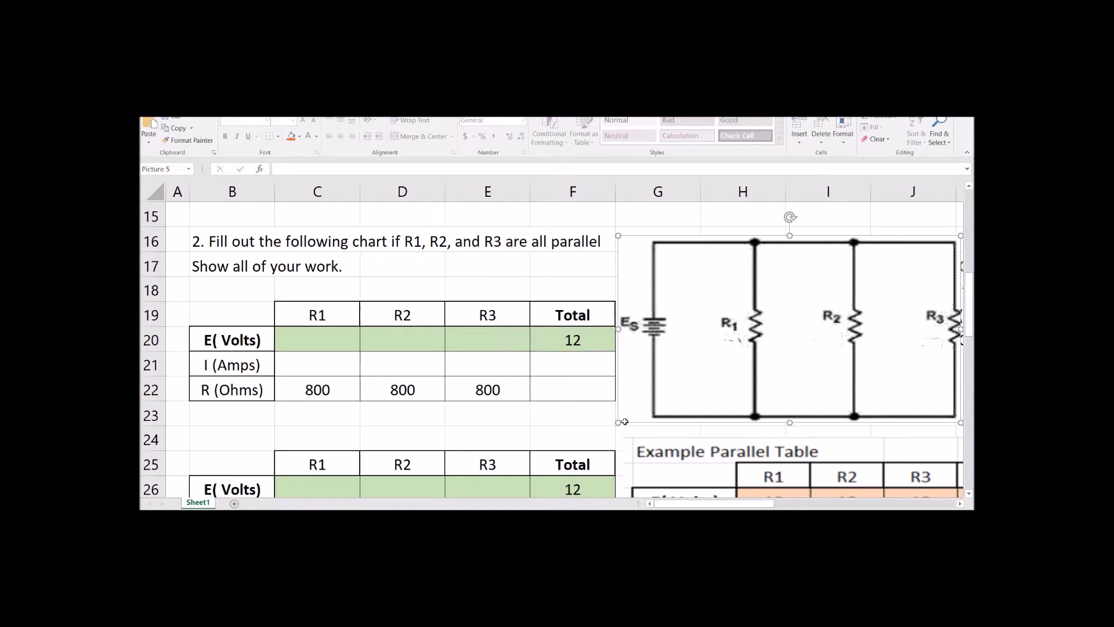
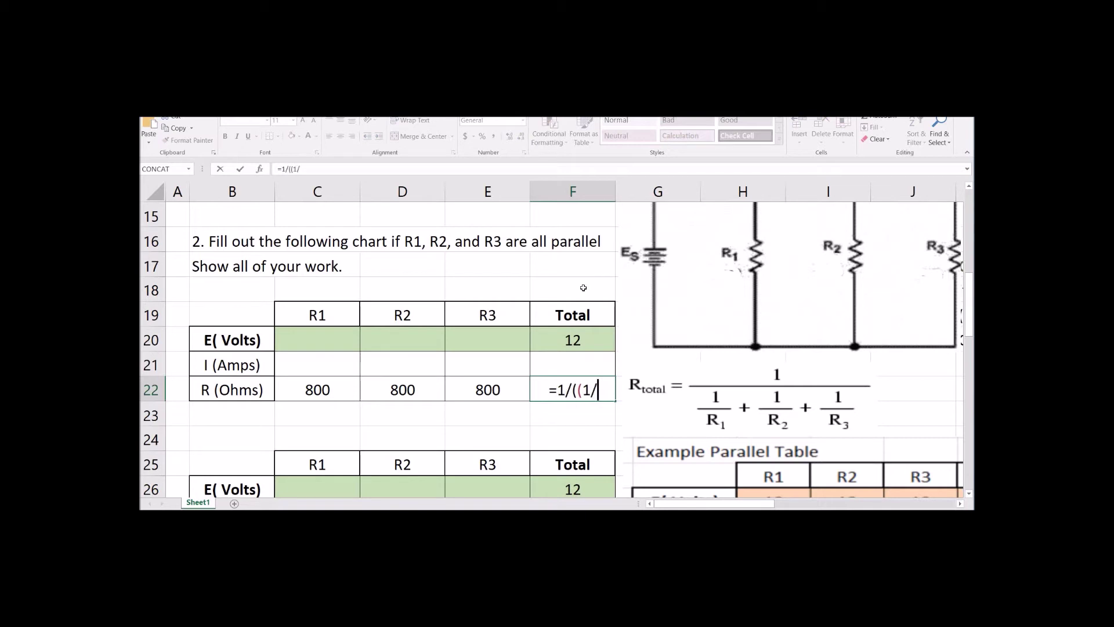
Step: Complete the parallel total resistance formula in F22 as =1/((1/C22)+(1/D22)+(1/E22))
{"action": "left_click", "coordinate": [348, 387]}
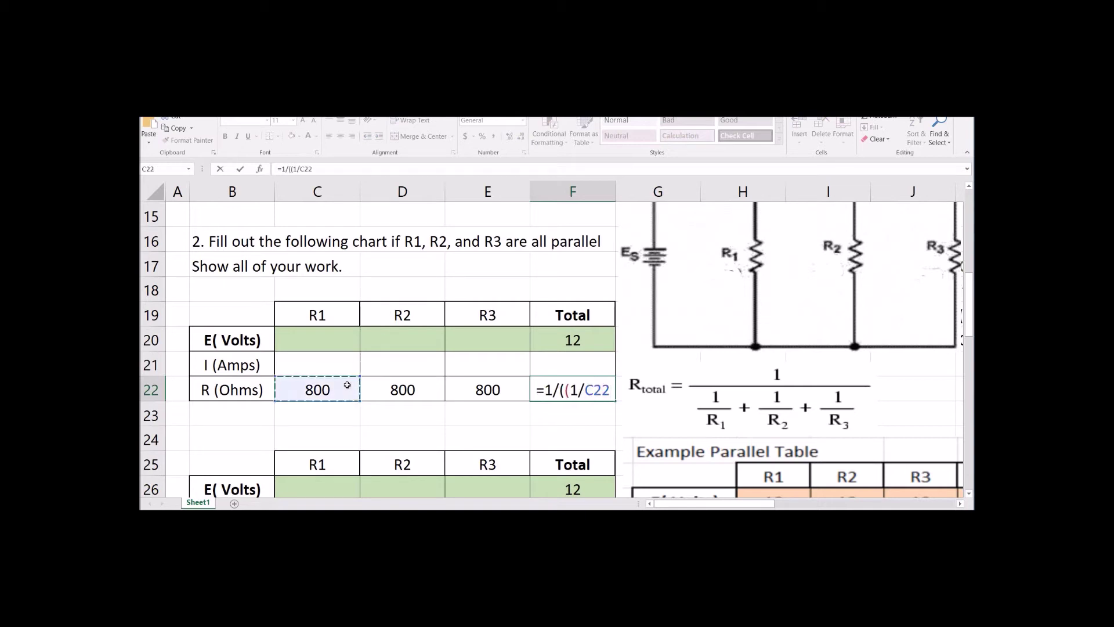
{"action": "type", "text": ")+(1/"}
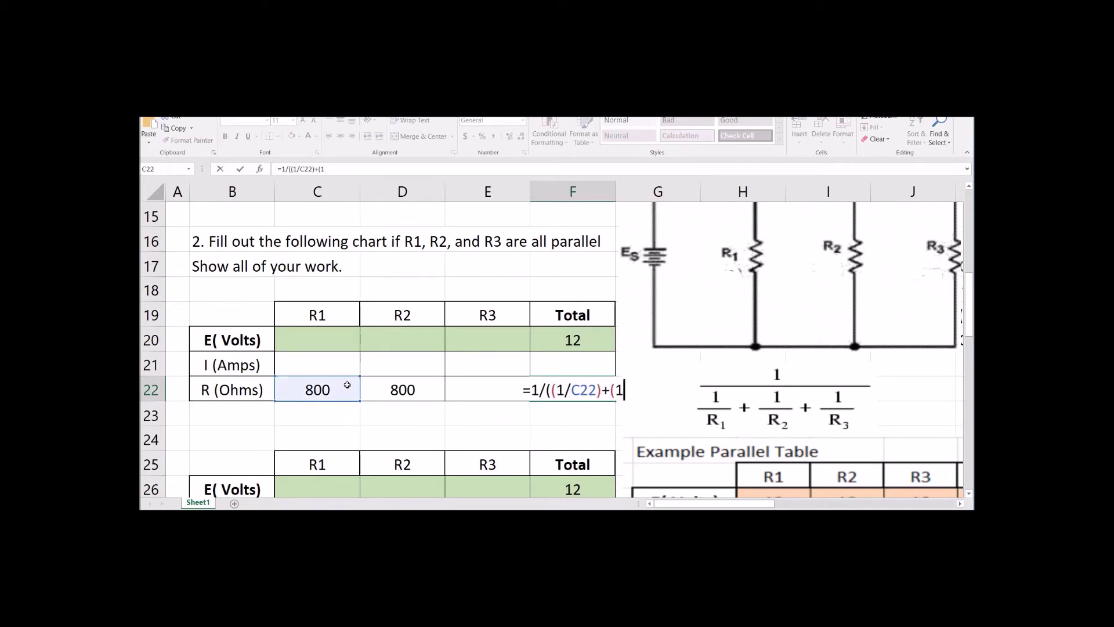
{"action": "left_click", "coordinate": [403, 392]}
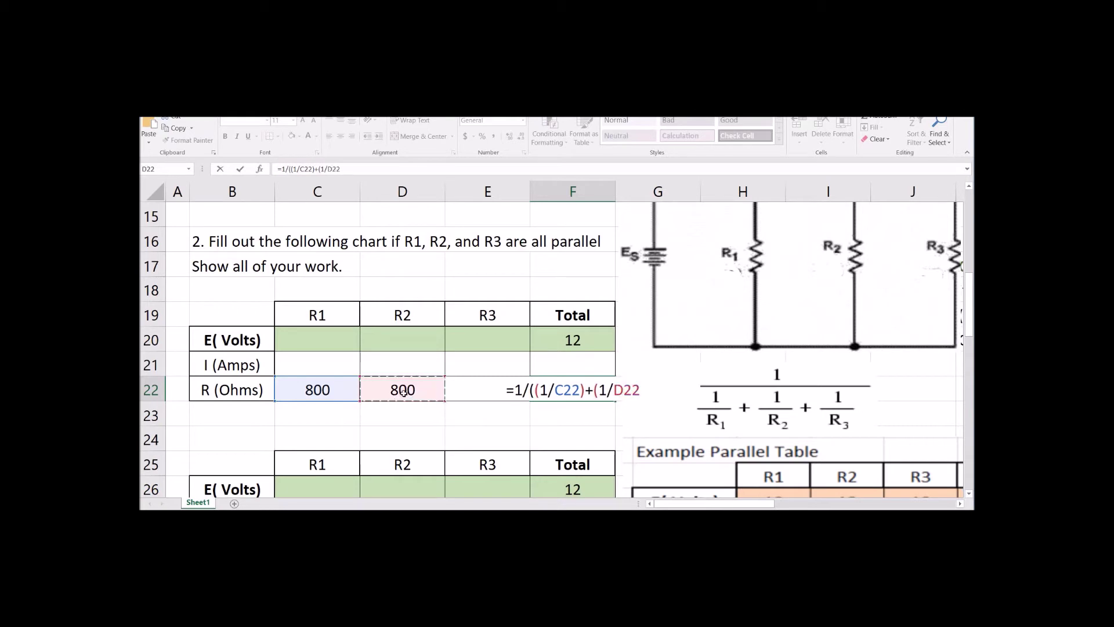
{"action": "type", "text": ")+(1/"}
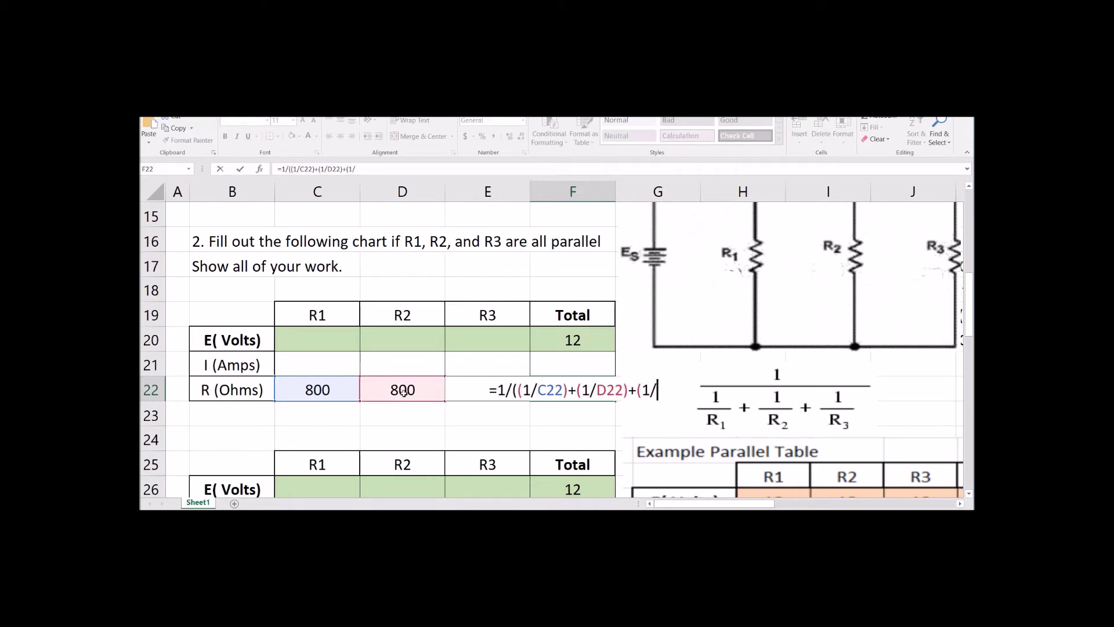
{"action": "key", "text": "Left"}
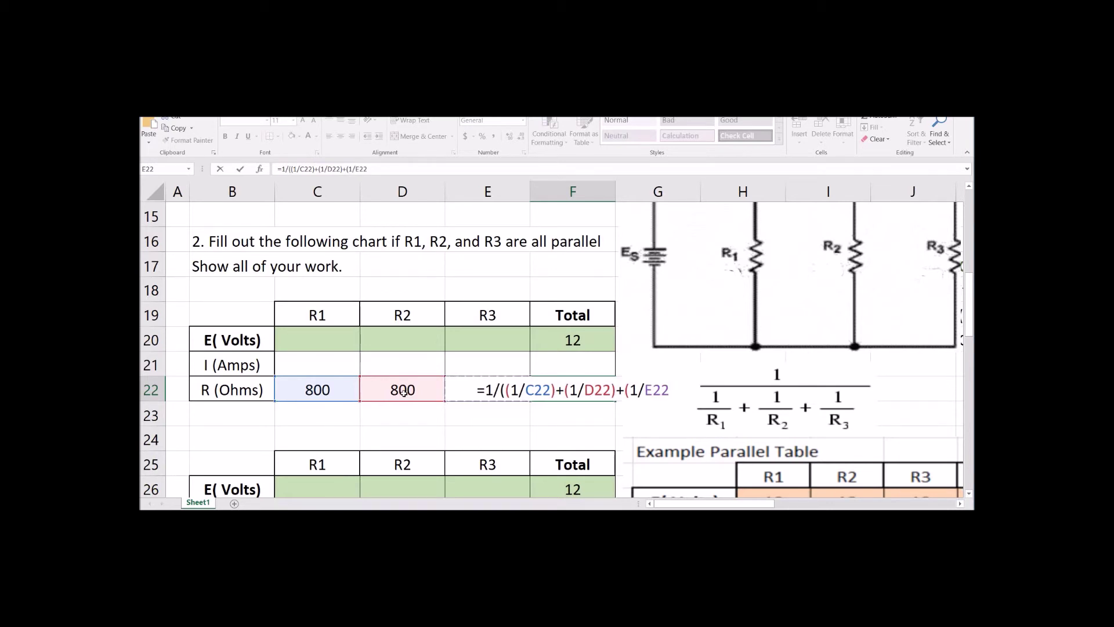
{"action": "type", "text": "))"}
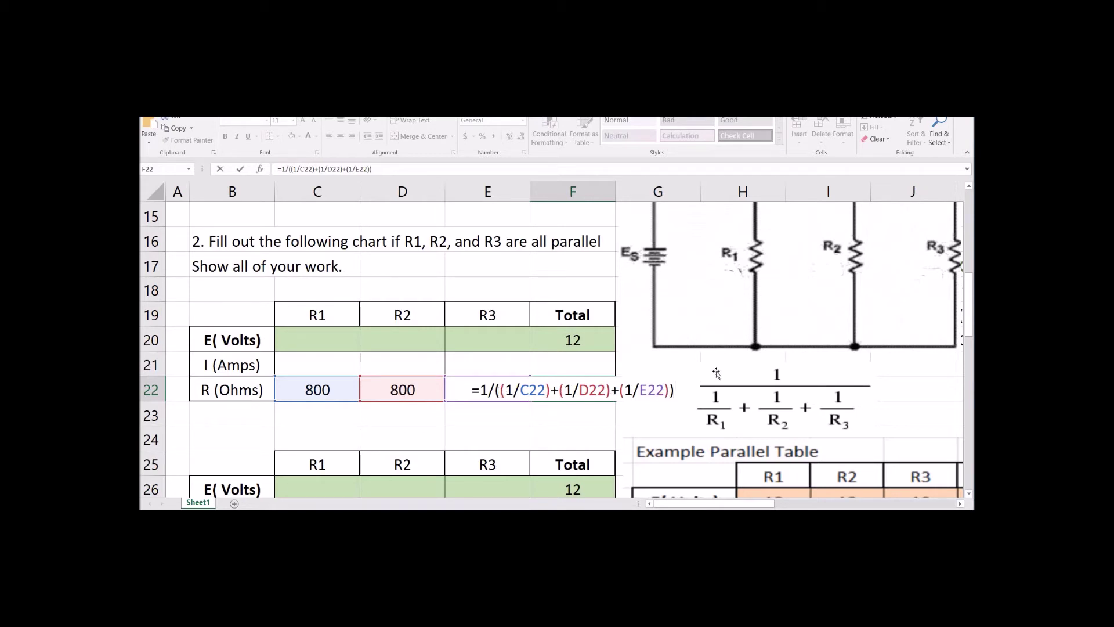
{"action": "key", "text": "Return"}
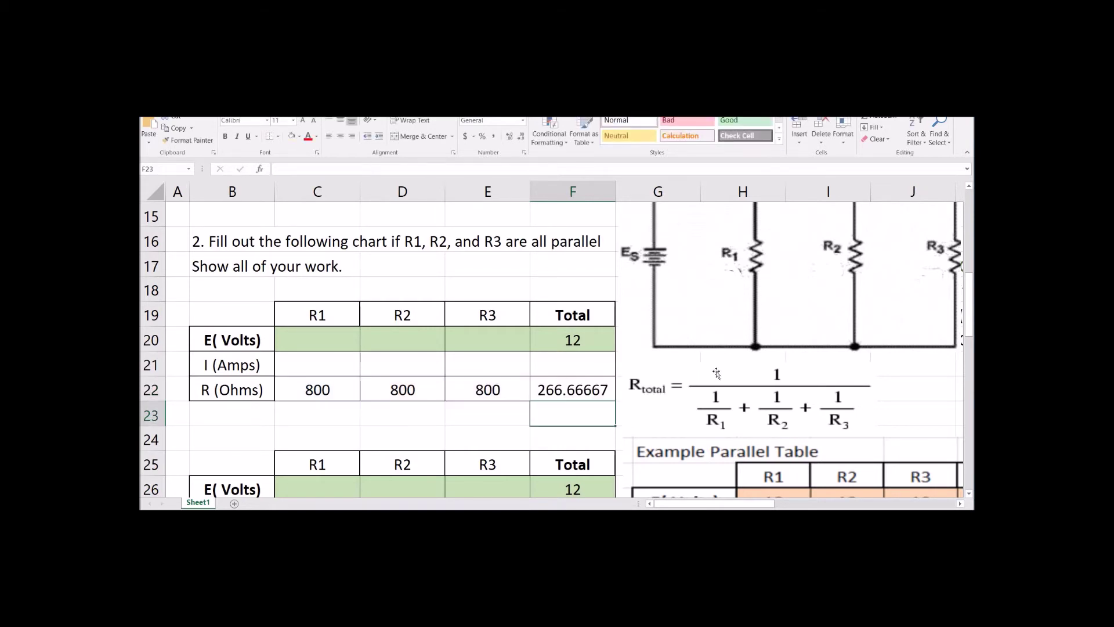
Step: Compare the total resistance in F22 with the individual resistances of R1, R2 and R3 in C22 to E22
{"action": "left_click", "coordinate": [590, 395]}
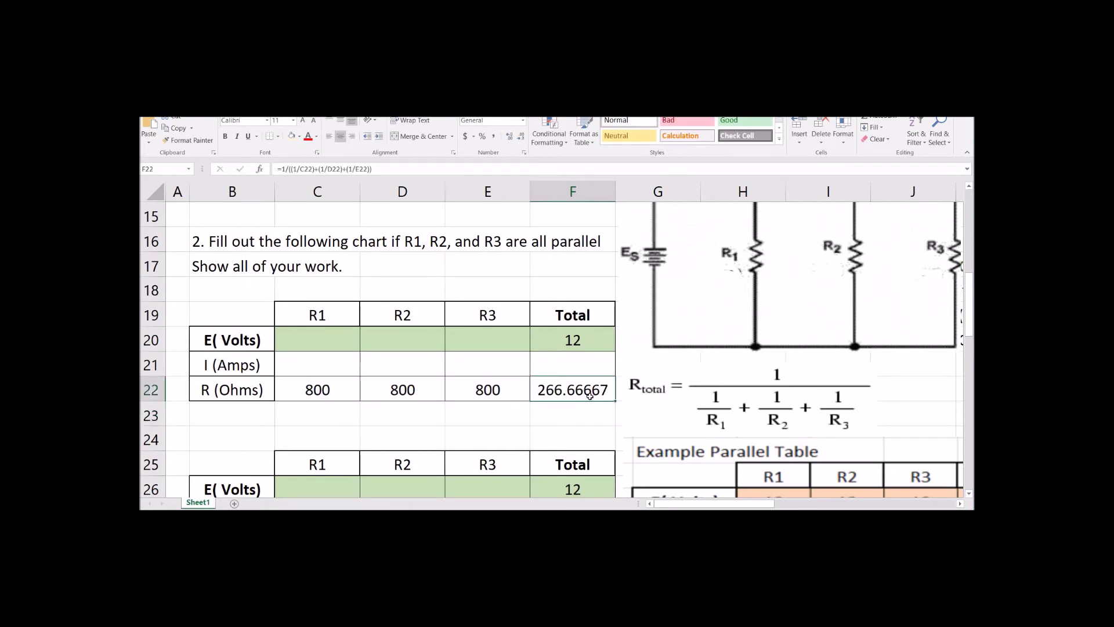
{"action": "left_click", "coordinate": [338, 389]}
{"action": "left_click", "coordinate": [404, 391]}
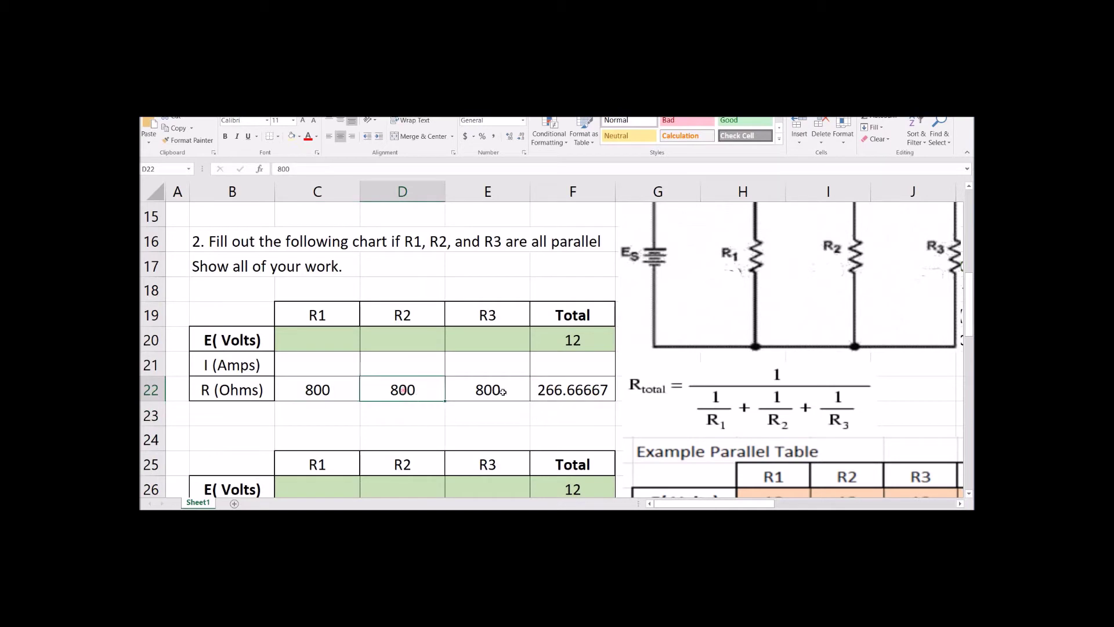
{"action": "left_click", "coordinate": [503, 390]}
{"action": "left_click", "coordinate": [426, 390]}
{"action": "left_click", "coordinate": [348, 390]}
{"action": "left_click", "coordinate": [402, 396]}
{"action": "left_click", "coordinate": [601, 390]}
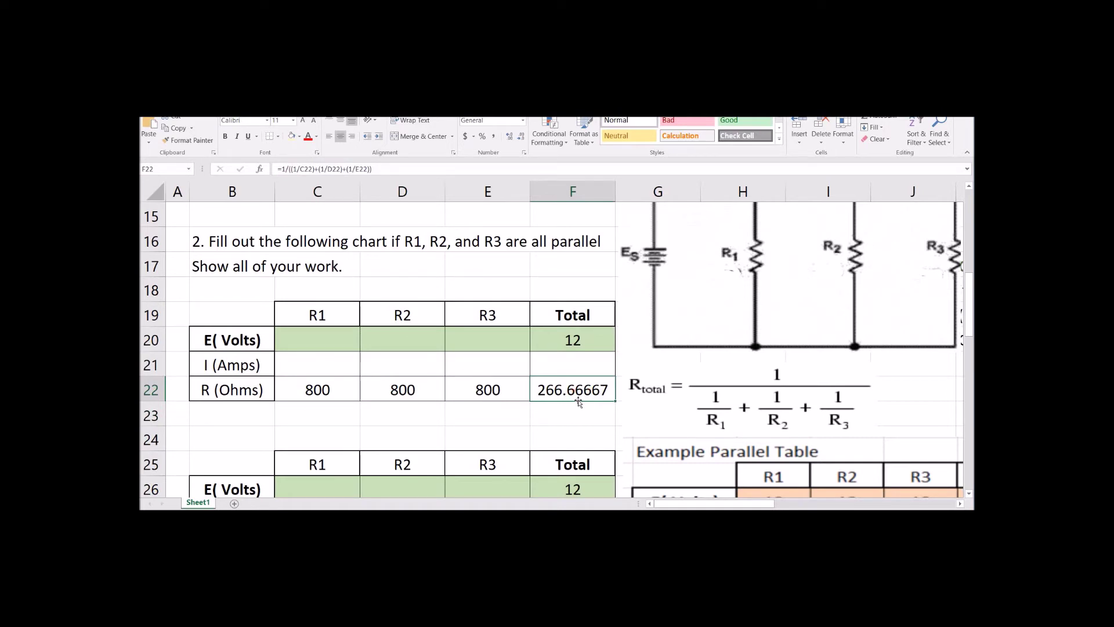
{"action": "left_click", "coordinate": [495, 392]}
{"action": "left_click", "coordinate": [418, 393]}
{"action": "left_click", "coordinate": [354, 393]}
{"action": "left_click", "coordinate": [410, 393]}
{"action": "left_click", "coordinate": [487, 400]}
{"action": "left_click", "coordinate": [550, 396]}
Step: Shift the parallel circuit diagram down to inspect all its branches, and return it beside the chart clear of the Total column
{"action": "left_click_drag", "start_coordinate": [788, 256], "coordinate": [773, 328]}
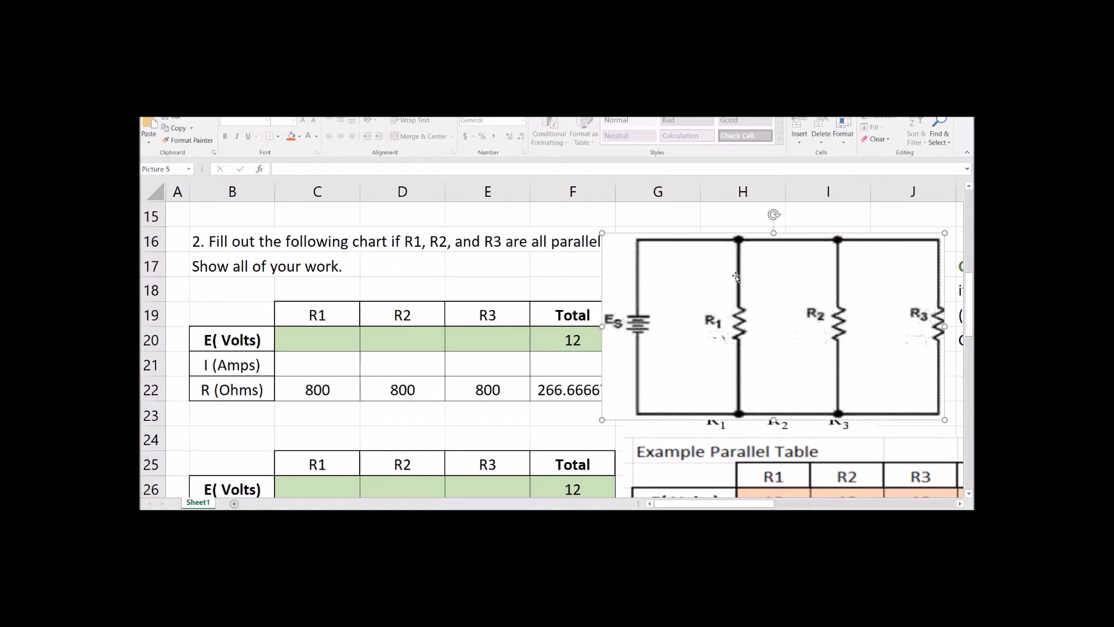
{"action": "left_click_drag", "start_coordinate": [822, 294], "coordinate": [815, 295]}
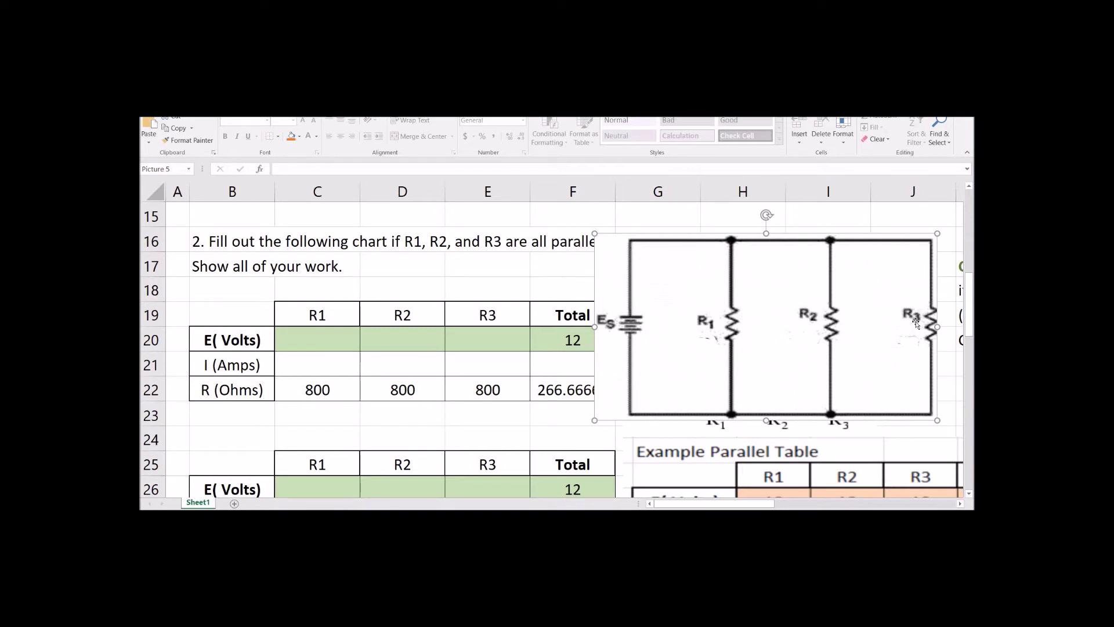
{"action": "left_click_drag", "start_coordinate": [776, 367], "coordinate": [797, 310]}
Step: Calculate the total current in F21 from the total voltage and total resistance with =F20/F22
{"action": "left_click", "coordinate": [580, 393]}
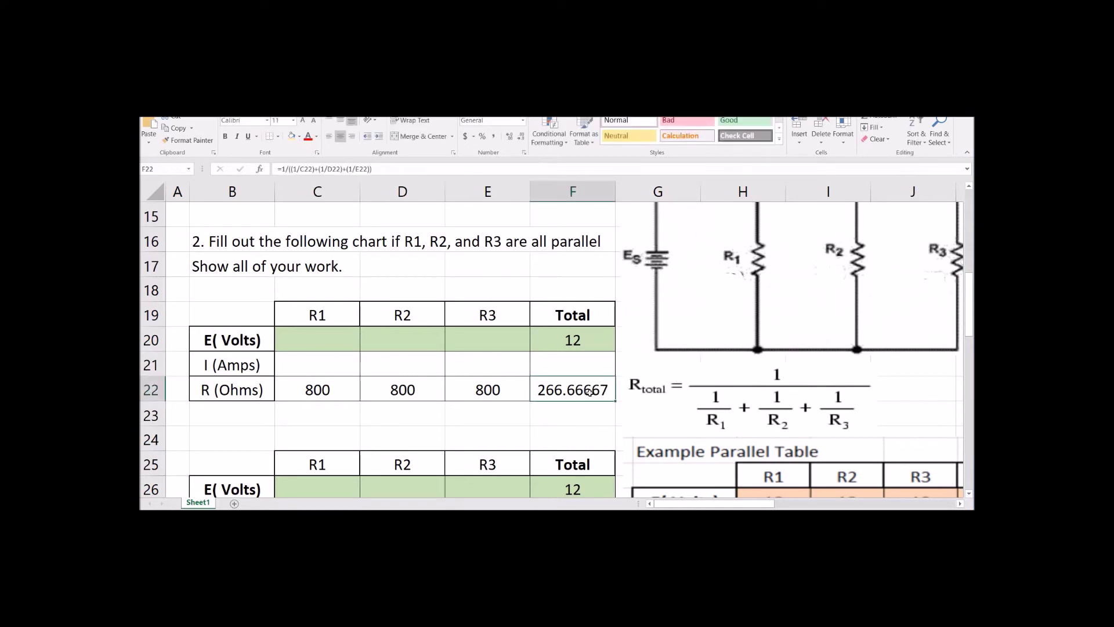
{"action": "left_click", "coordinate": [588, 365]}
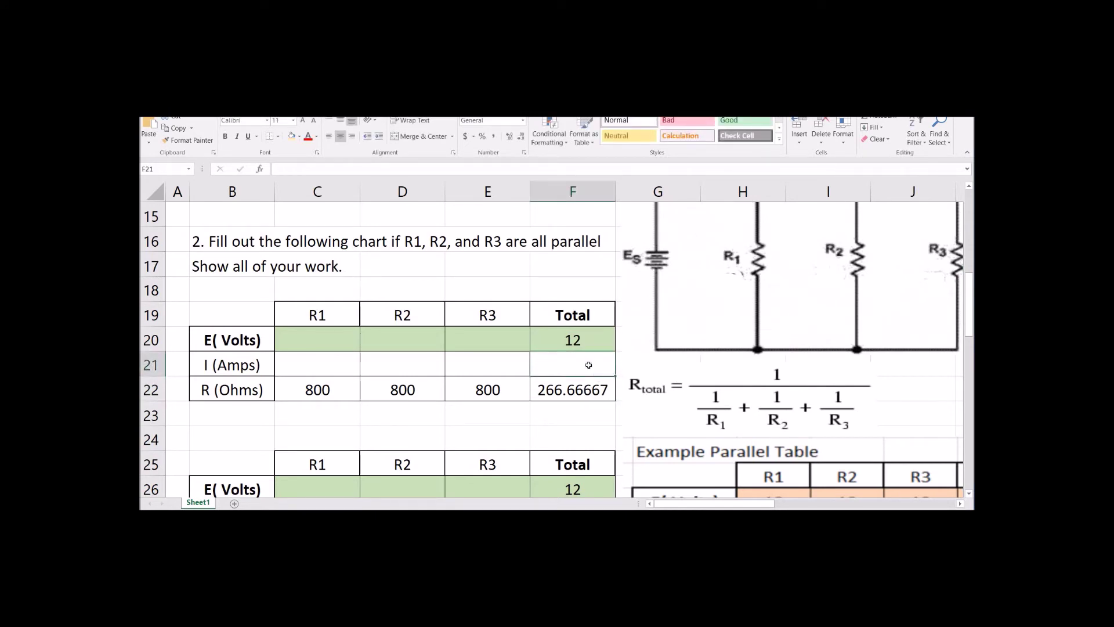
{"action": "type", "text": "="}
{"action": "left_click", "coordinate": [593, 343]}
{"action": "type", "text": "/"}
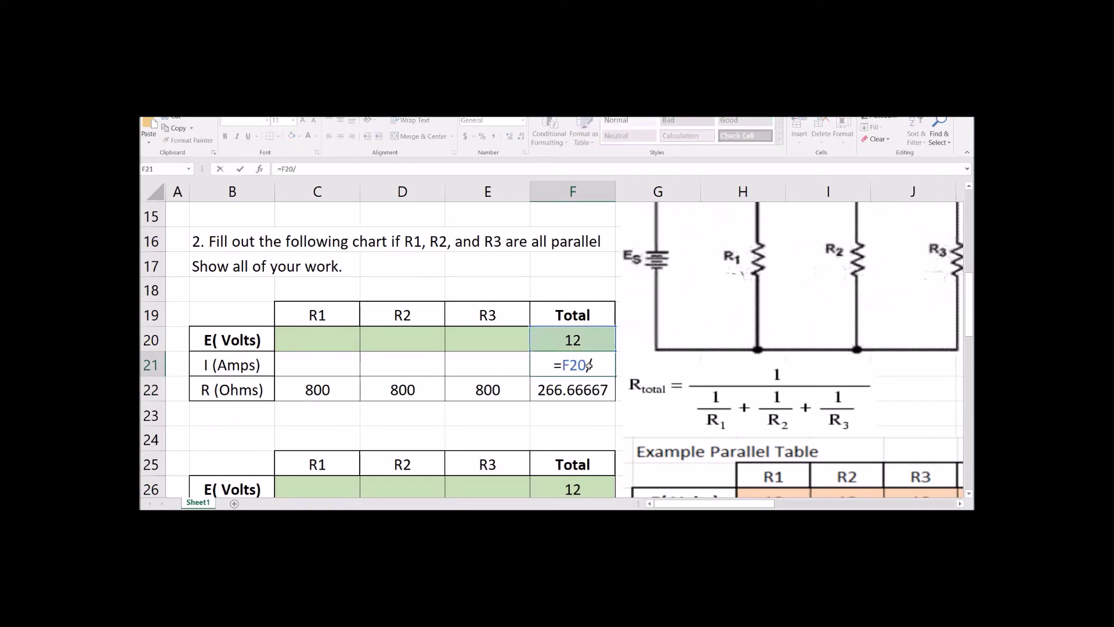
{"action": "left_click", "coordinate": [584, 393]}
{"action": "key", "text": "Return"}
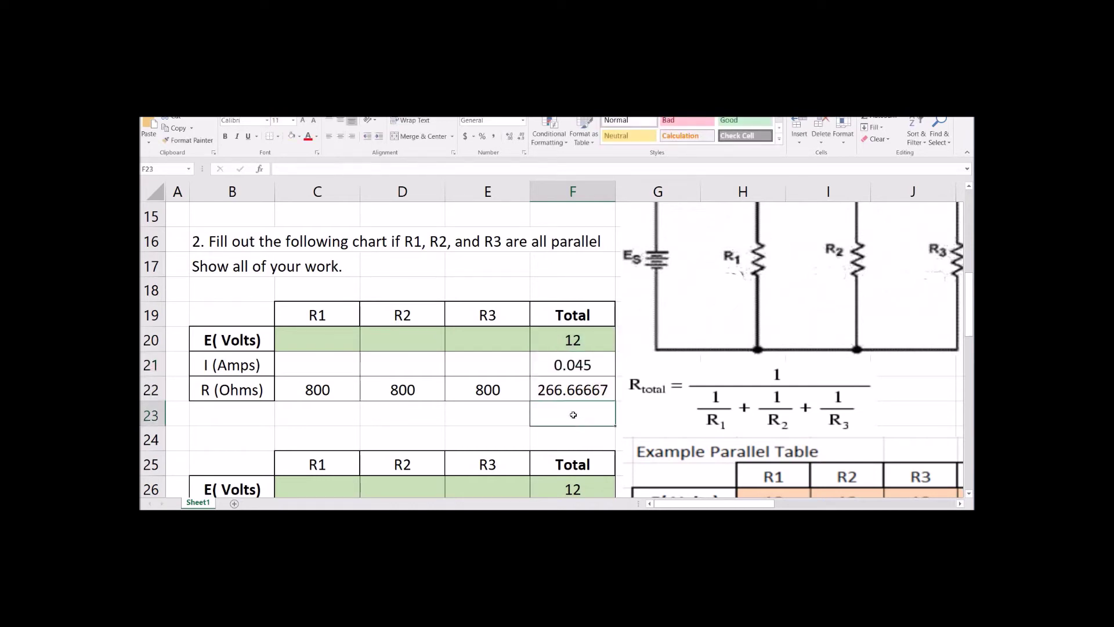
Step: Change the R1, R2 and R3 resistances in C22, D22 and E22 to 500 each
{"action": "left_click_drag", "start_coordinate": [806, 244], "coordinate": [800, 281]}
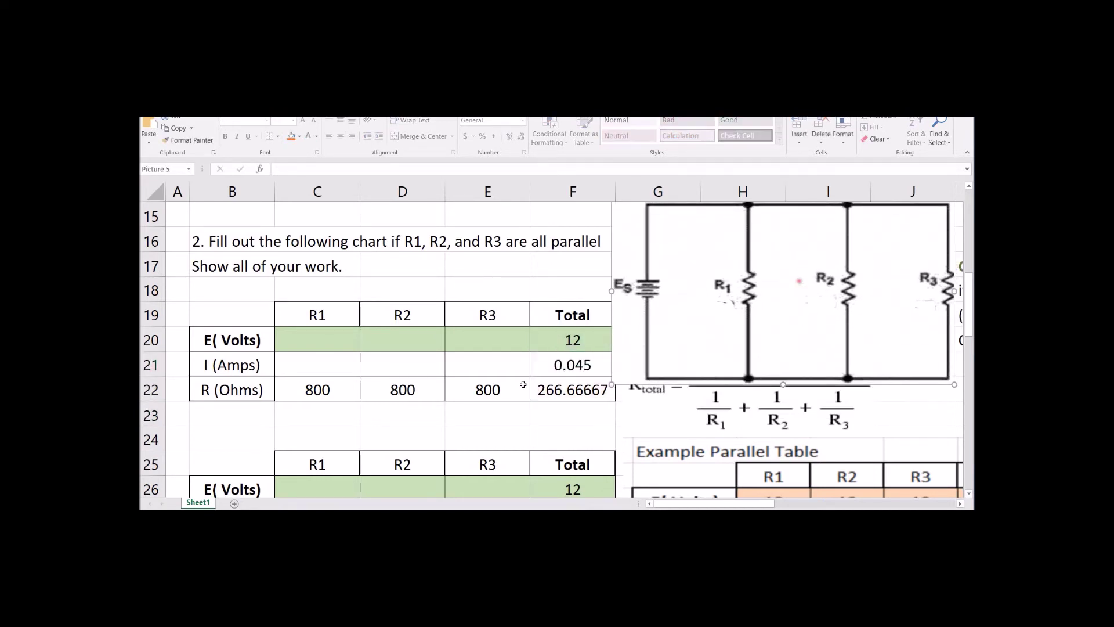
{"action": "left_click", "coordinate": [334, 389]}
{"action": "left_click", "coordinate": [433, 389]}
{"action": "left_click", "coordinate": [494, 394]}
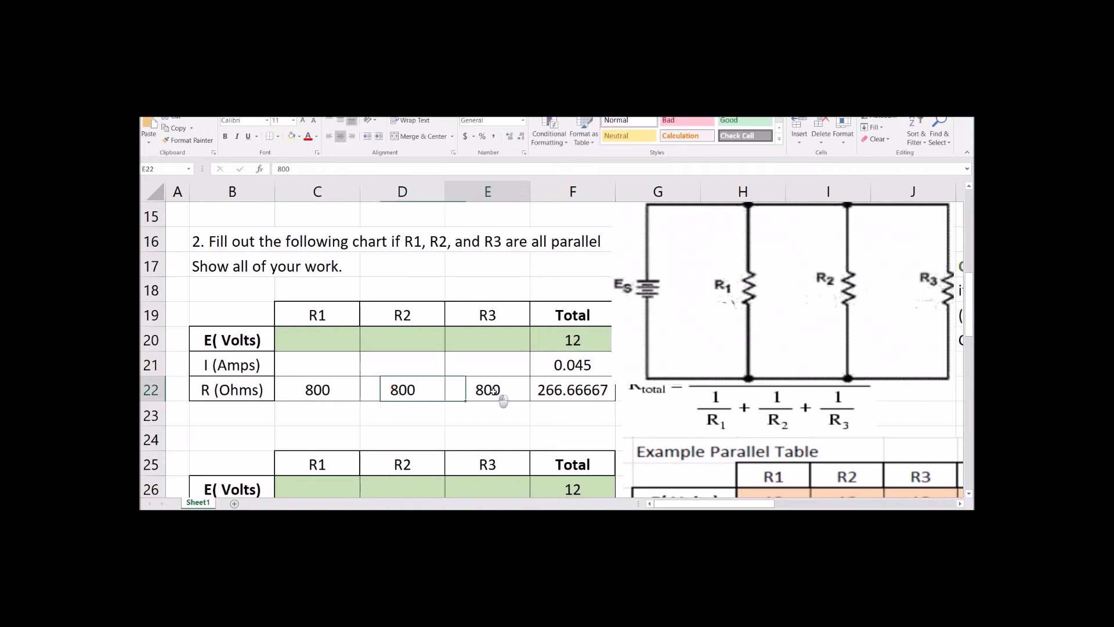
{"action": "left_click", "coordinate": [334, 390]}
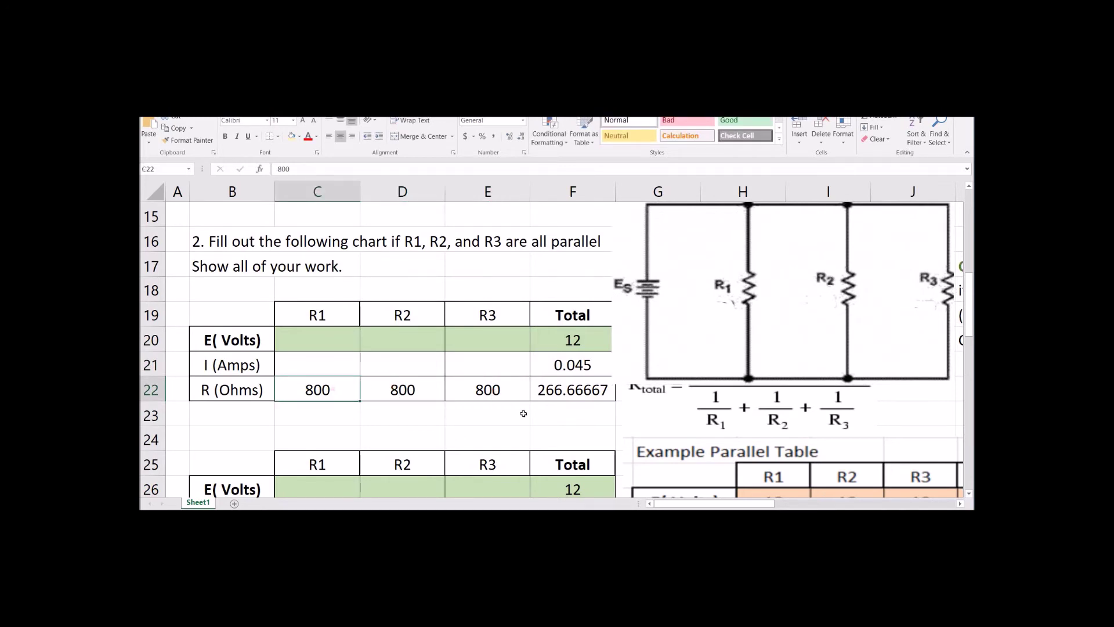
{"action": "type", "text": "500"}
{"action": "key", "text": "Tab"}
{"action": "type", "text": "5"}
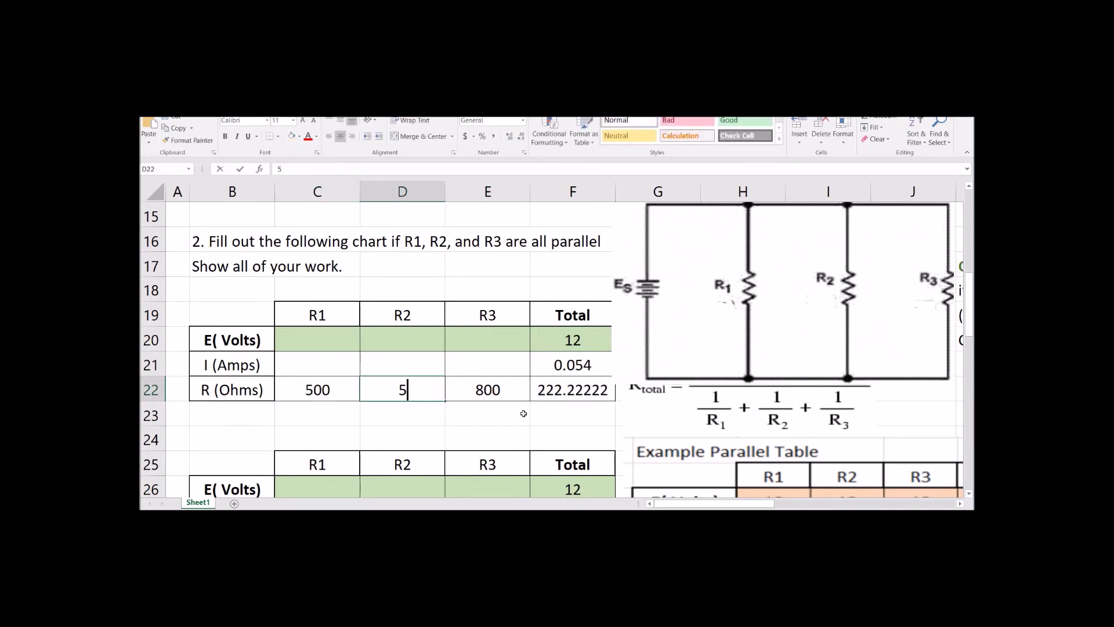
{"action": "type", "text": "00"}
{"action": "key", "text": "Tab"}
{"action": "type", "text": "500"}
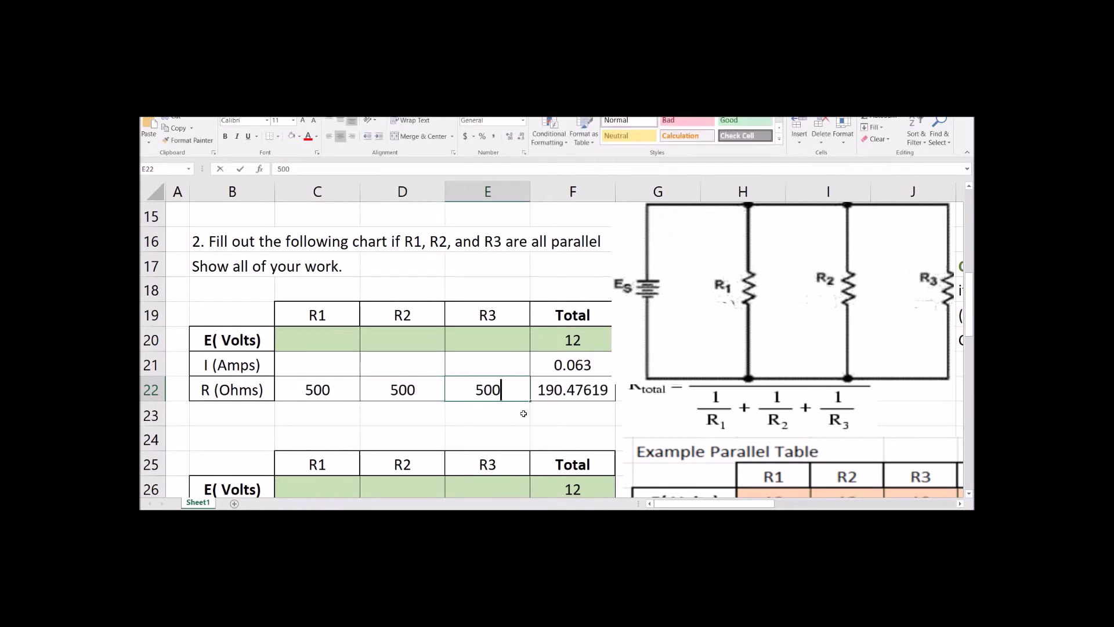
{"action": "key", "text": "shift+Tab"}
{"action": "key", "text": "shift+Tab"}
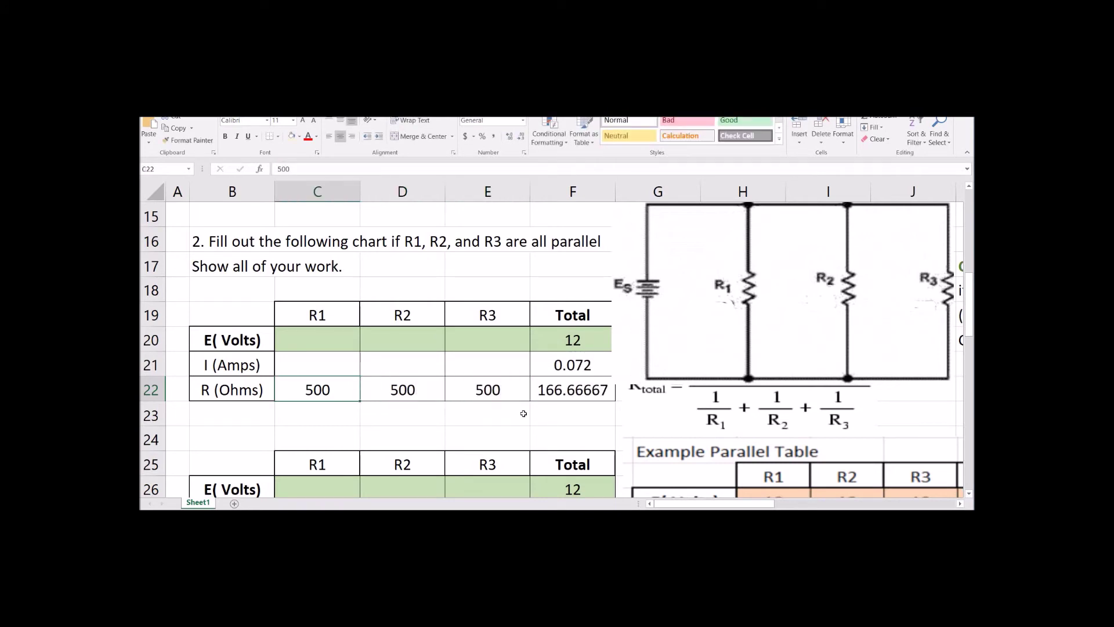
Step: Check how the total resistance in F22 and total current in F21 respond to the new resistor values
{"action": "left_click", "coordinate": [503, 416]}
{"action": "left_click", "coordinate": [354, 393]}
{"action": "left_click", "coordinate": [504, 399]}
{"action": "left_click", "coordinate": [487, 415]}
{"action": "left_click", "coordinate": [569, 390]}
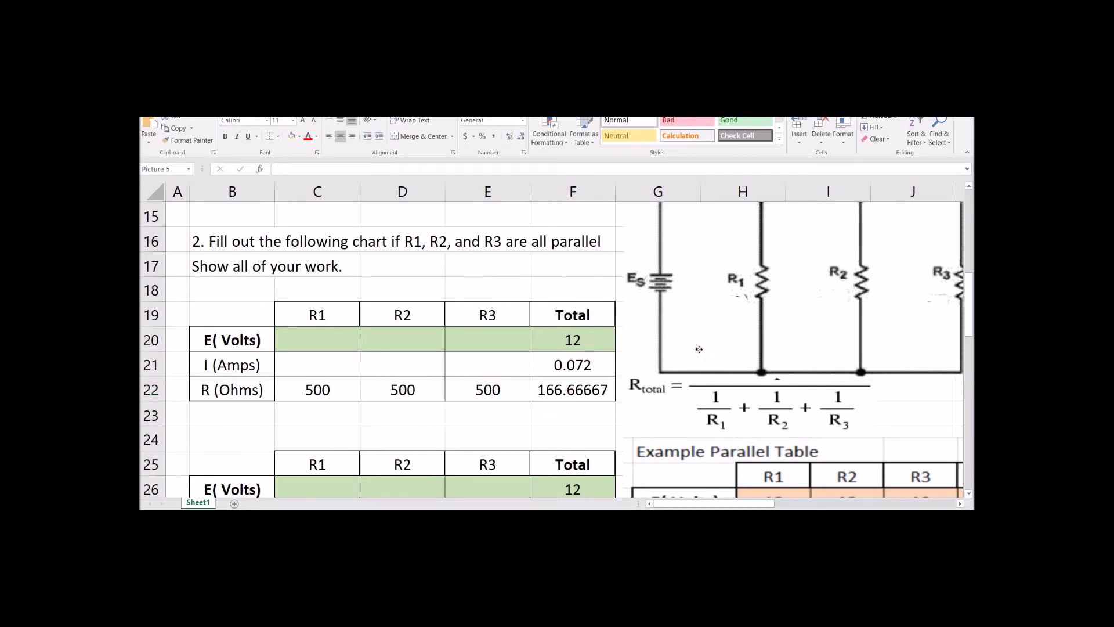
{"action": "left_click", "coordinate": [589, 364]}
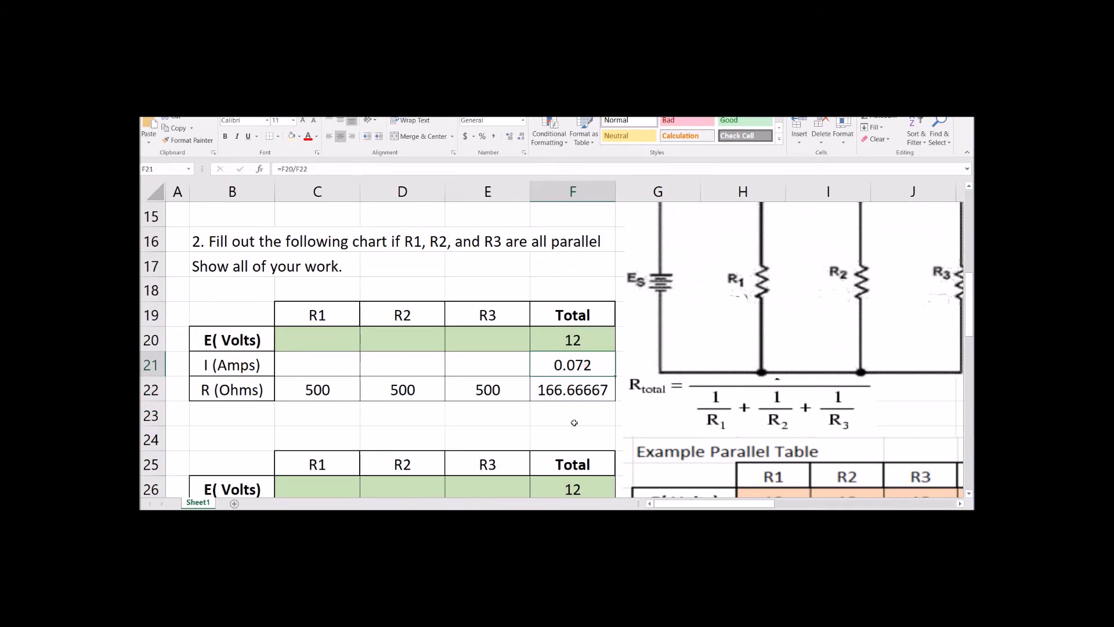
{"action": "left_click", "coordinate": [574, 422]}
Step: Reposition the parallel circuit diagram just beside the chart, level with rows 16 to 23 and clear of the Total column
{"action": "left_click_drag", "start_coordinate": [776, 278], "coordinate": [646, 313]}
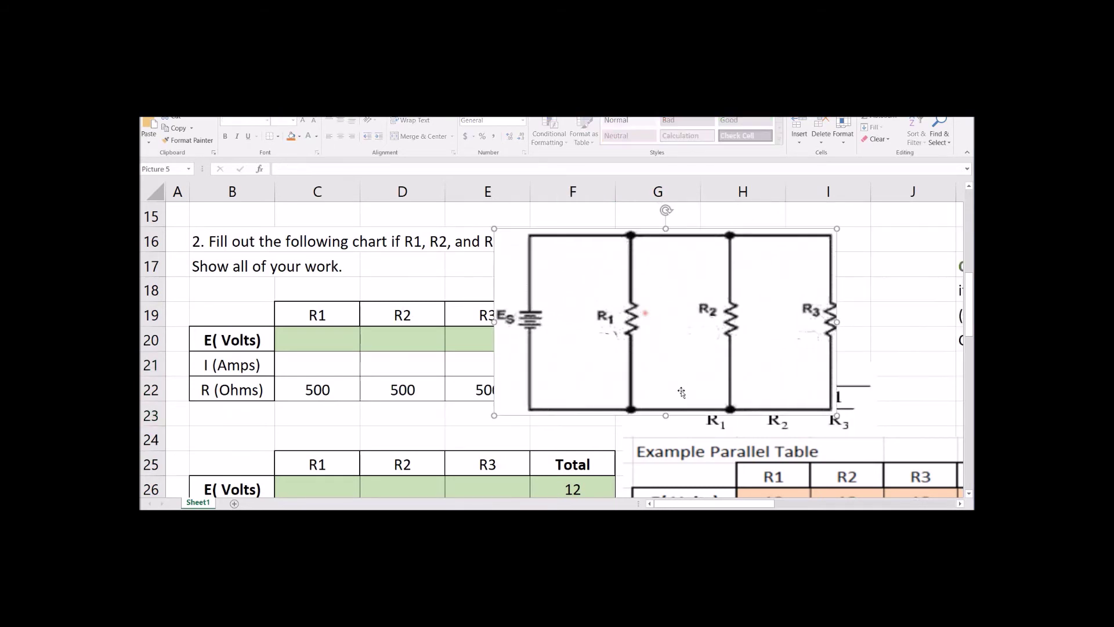
{"action": "left_click_drag", "start_coordinate": [642, 373], "coordinate": [670, 373]}
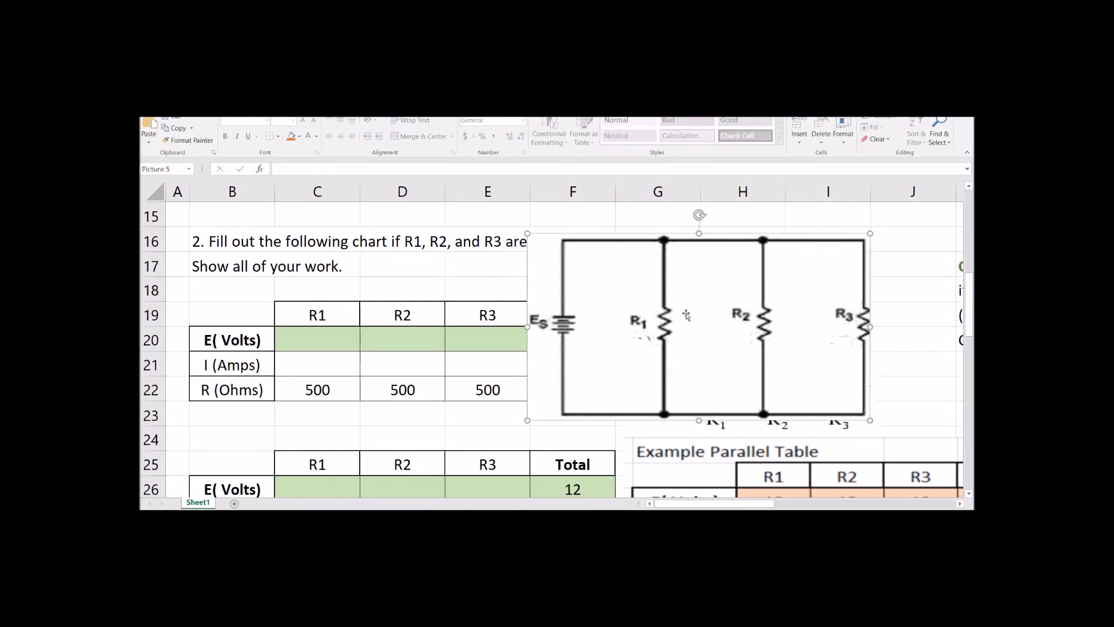
{"action": "left_click_drag", "start_coordinate": [658, 299], "coordinate": [655, 319]}
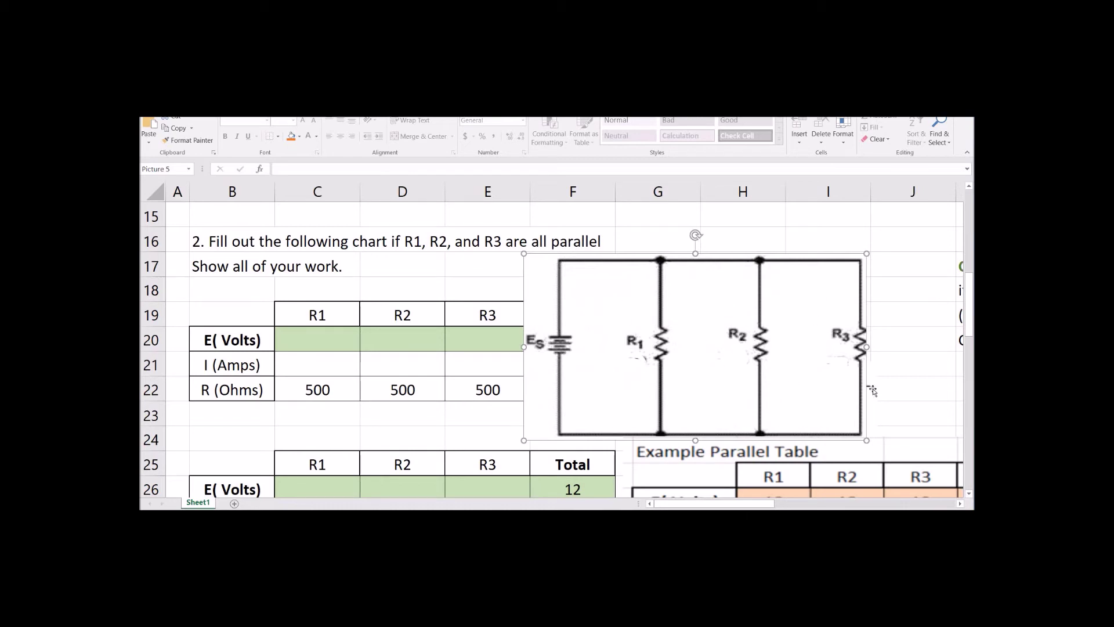
{"action": "left_click_drag", "start_coordinate": [680, 335], "coordinate": [783, 310]}
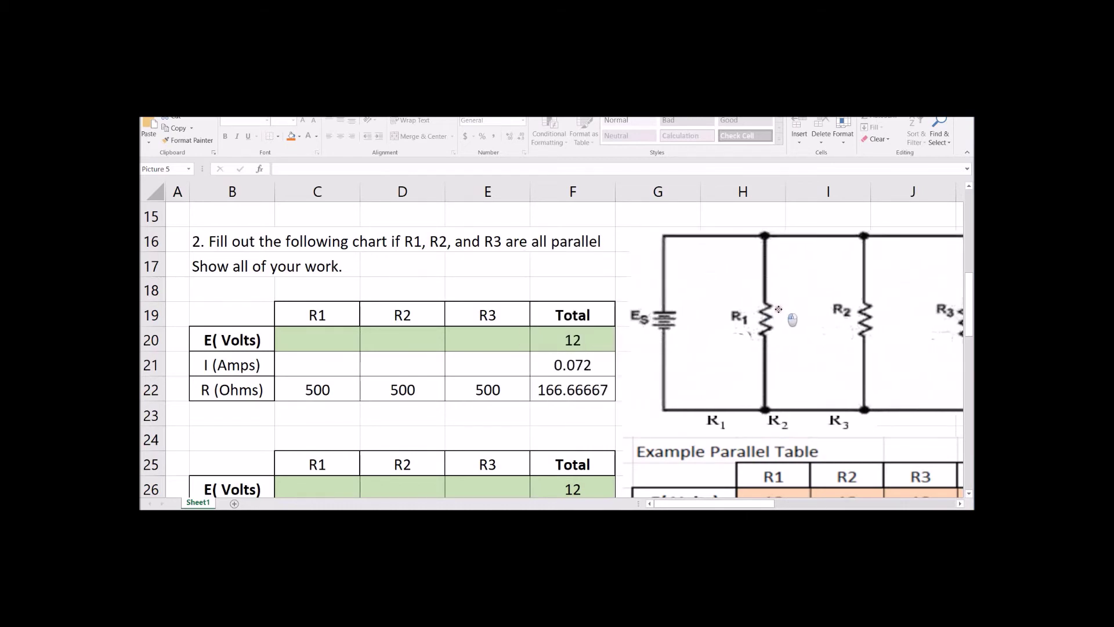
Step: Set the voltages of R3, R2 and R1 in E20, D20 and C20 equal to the total voltage with =F20
{"action": "left_click", "coordinate": [495, 342]}
{"action": "type", "text": "=F20"}
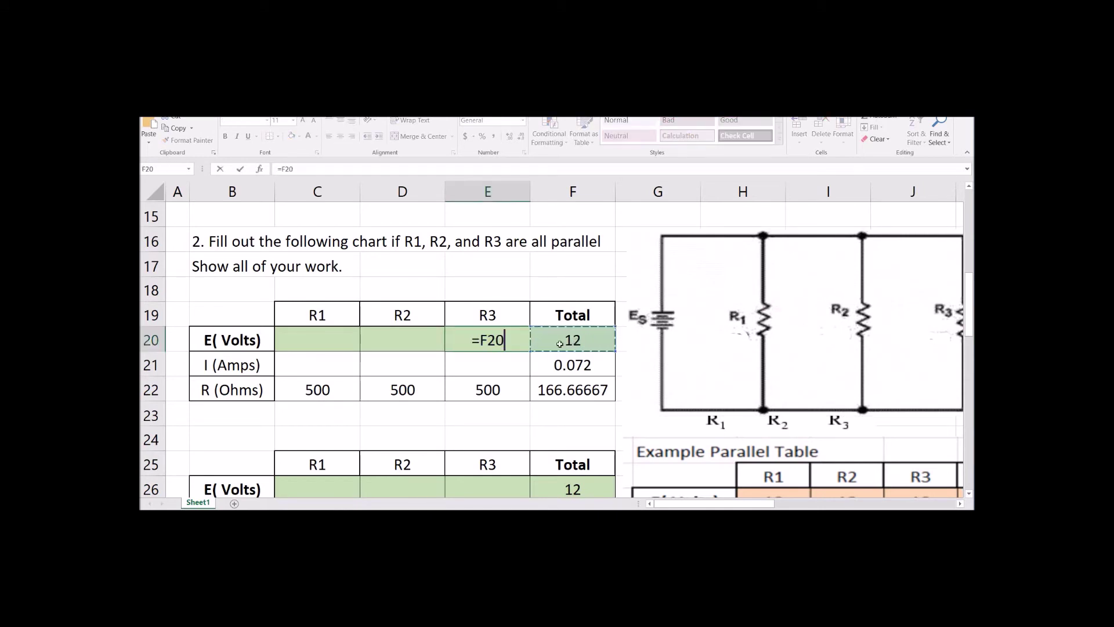
{"action": "key", "text": "Return"}
{"action": "left_click", "coordinate": [435, 334]}
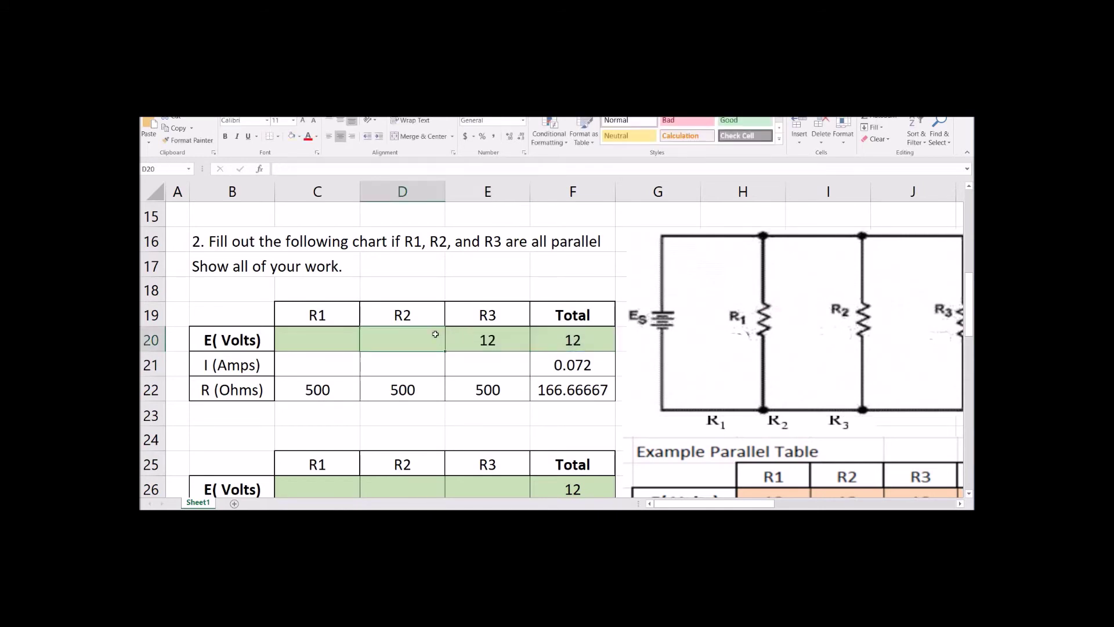
{"action": "type", "text": "="}
{"action": "left_click", "coordinate": [581, 341]}
{"action": "key", "text": "Return"}
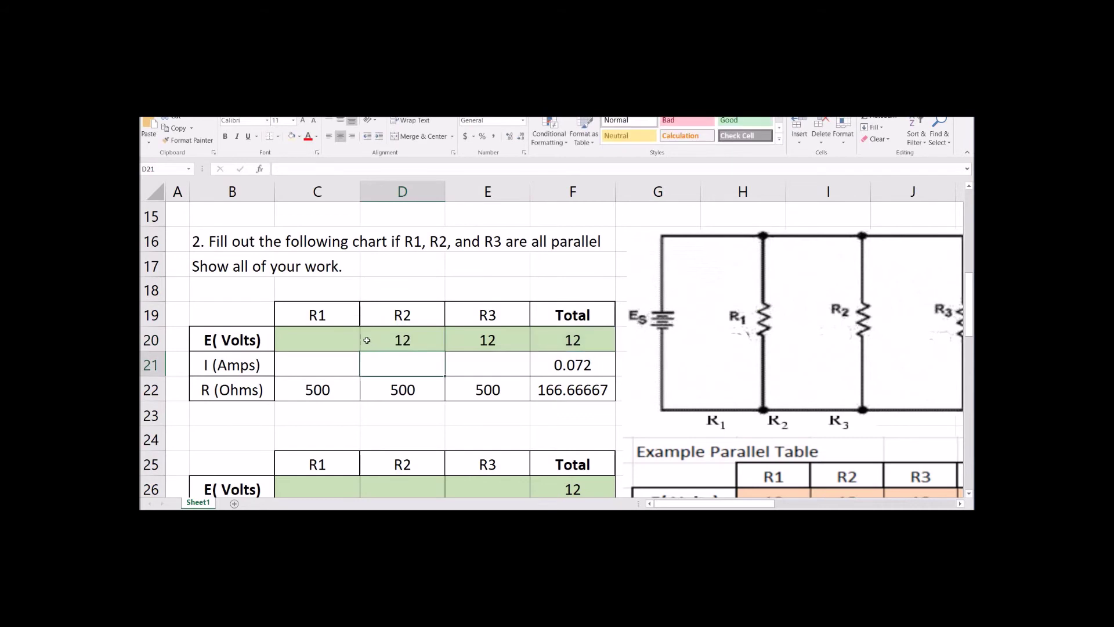
{"action": "left_click", "coordinate": [343, 339]}
{"action": "type", "text": "="}
{"action": "left_click", "coordinate": [556, 335]}
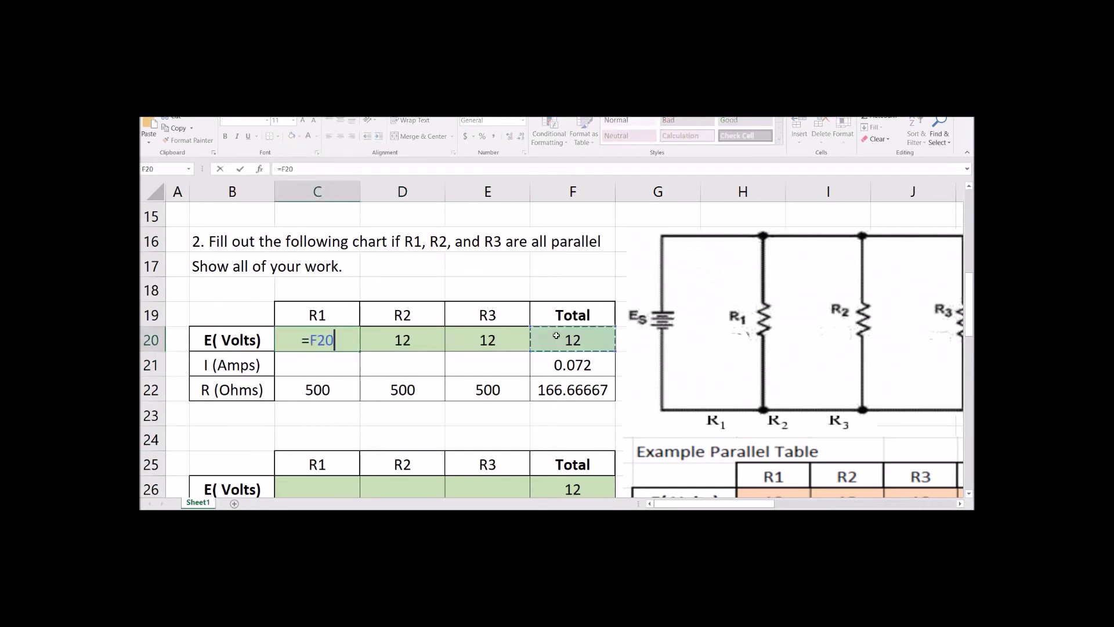
{"action": "key", "text": "Return"}
Step: Calculate the current through R3 in E21 of the first parallel chart with =E20/E22
{"action": "left_click", "coordinate": [557, 363]}
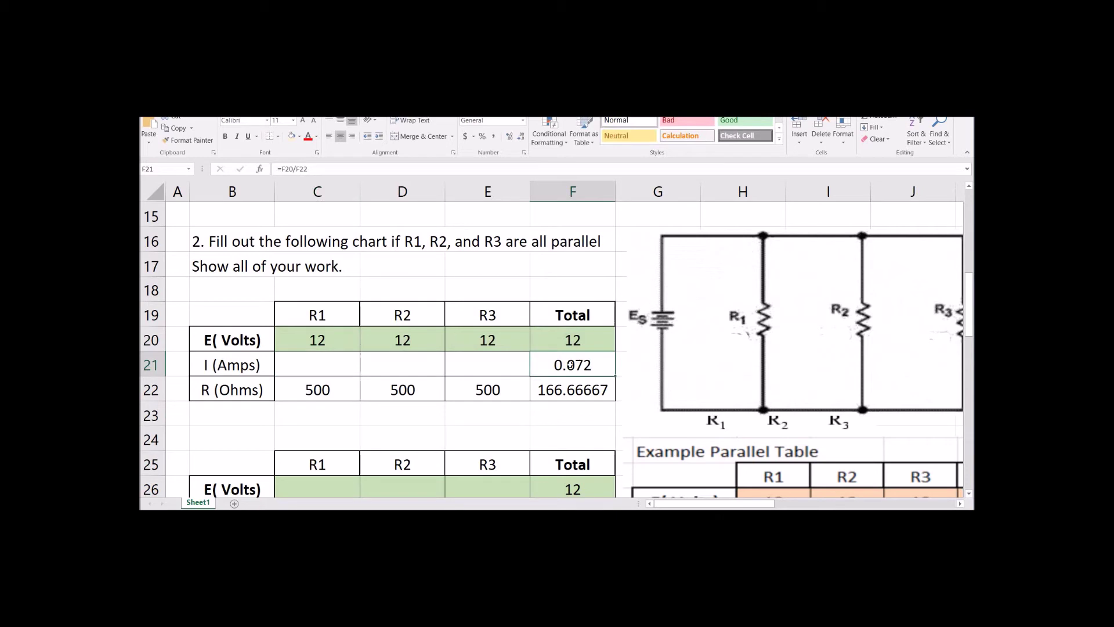
{"action": "left_click", "coordinate": [500, 364]}
{"action": "type", "text": "="}
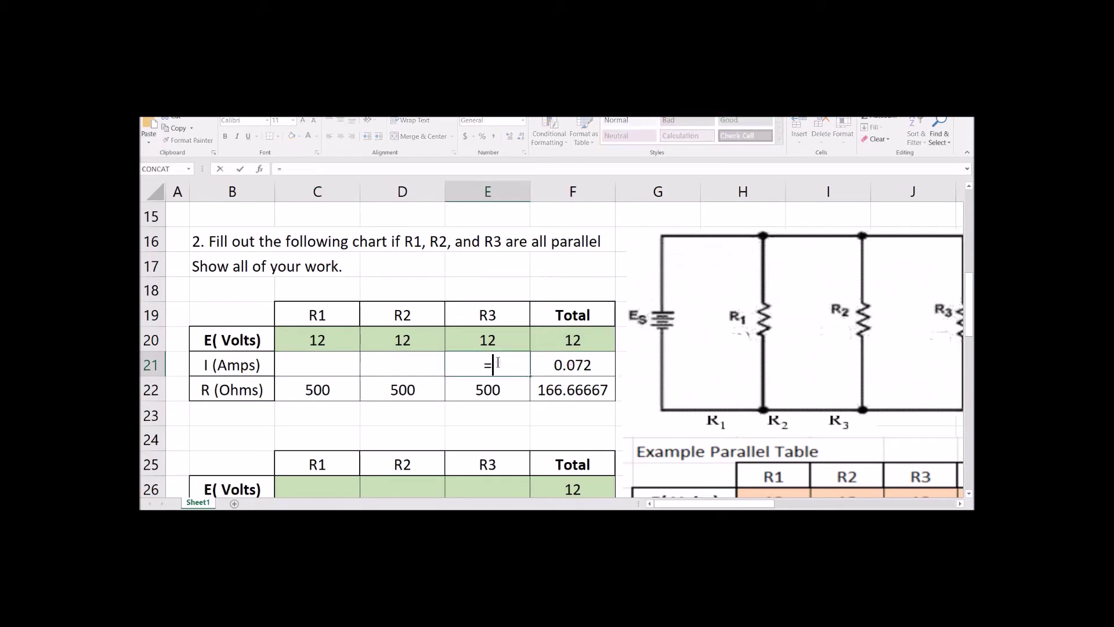
{"action": "left_click", "coordinate": [493, 341]}
{"action": "type", "text": "/"}
{"action": "left_click", "coordinate": [493, 391]}
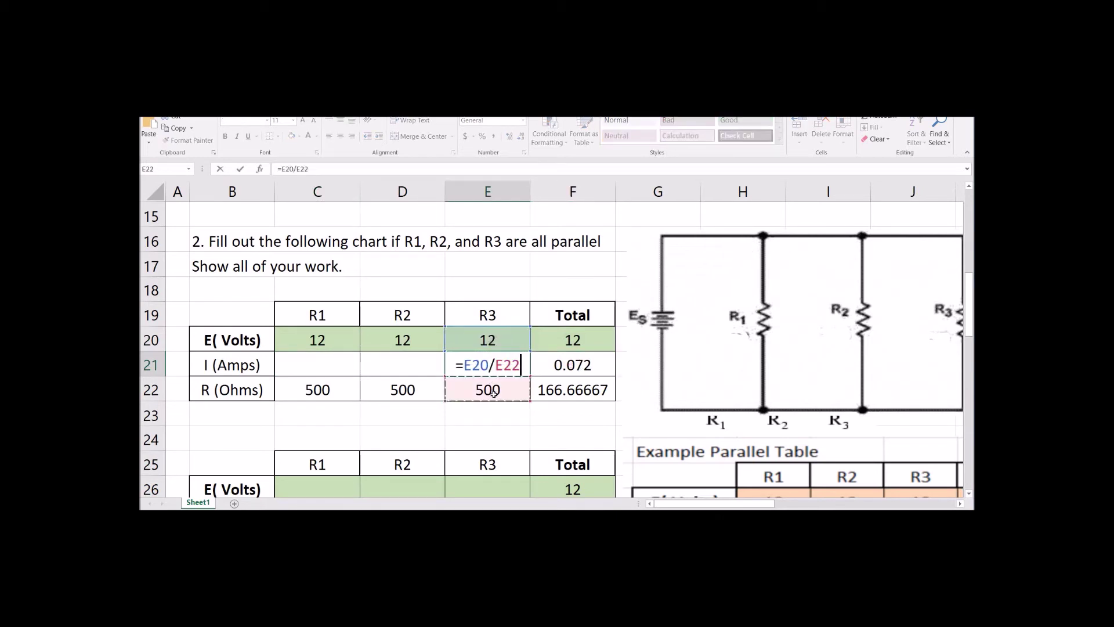
{"action": "key", "text": "Return"}
Step: Calculate the current through R2 in D21 as voltage over resistance with =D20/D22
{"action": "left_click", "coordinate": [397, 366]}
{"action": "type", "text": "="}
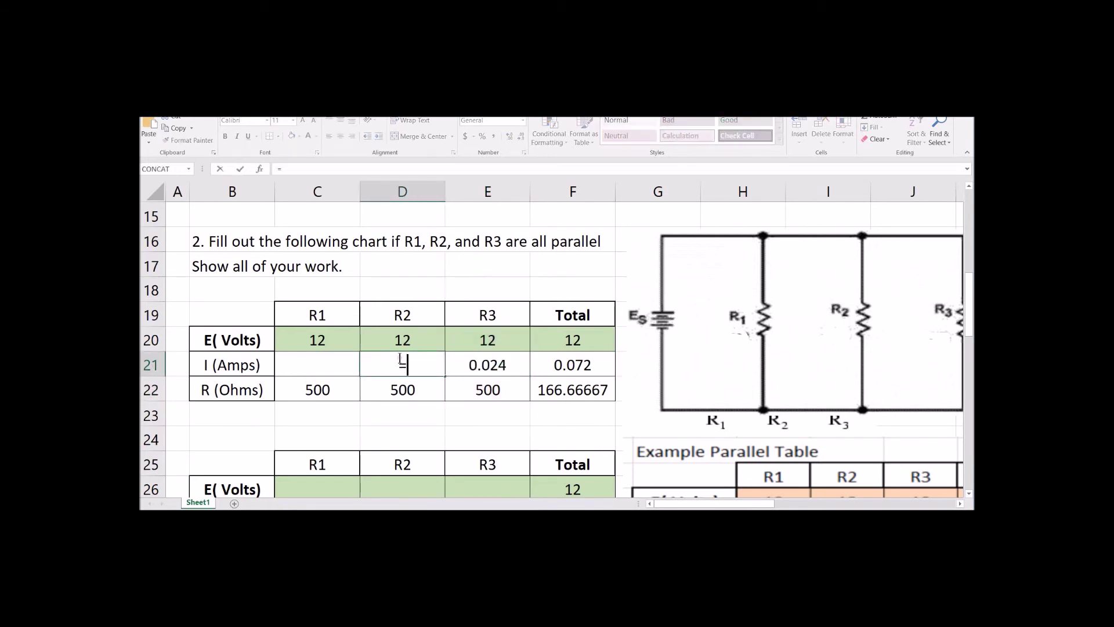
{"action": "left_click", "coordinate": [405, 343]}
{"action": "type", "text": "/"}
{"action": "left_click", "coordinate": [427, 390]}
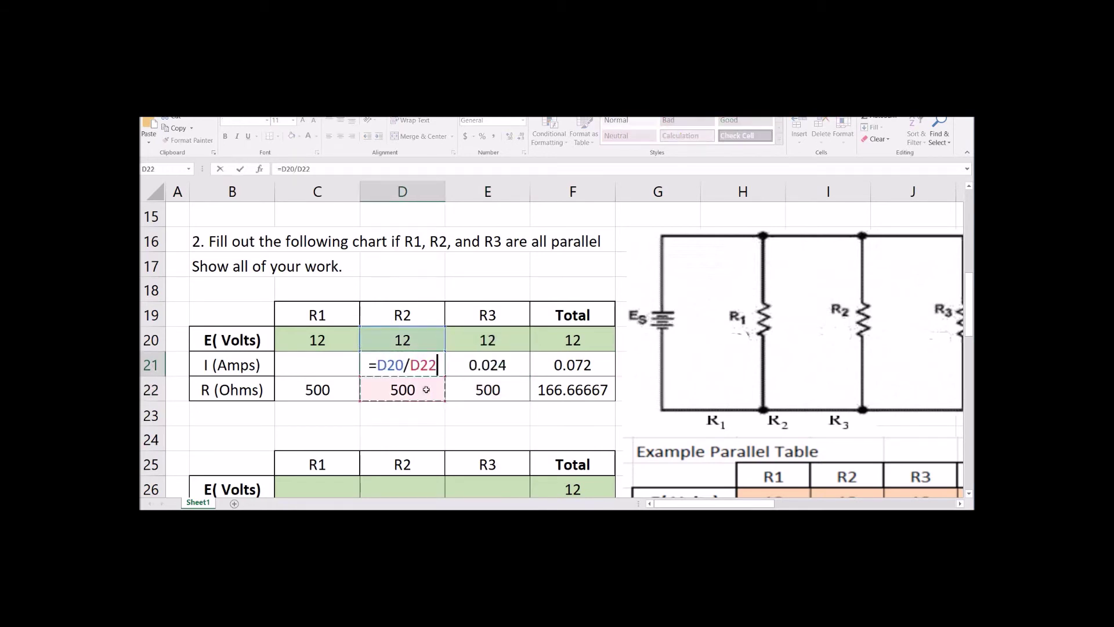
{"action": "key", "text": "Return"}
Step: Calculate the current through R1 in C21 with =C20/C22 and compare the three branch currents in row 21
{"action": "left_click", "coordinate": [325, 361]}
{"action": "type", "text": "="}
{"action": "left_click", "coordinate": [328, 337]}
{"action": "type", "text": "/"}
{"action": "left_click", "coordinate": [341, 383]}
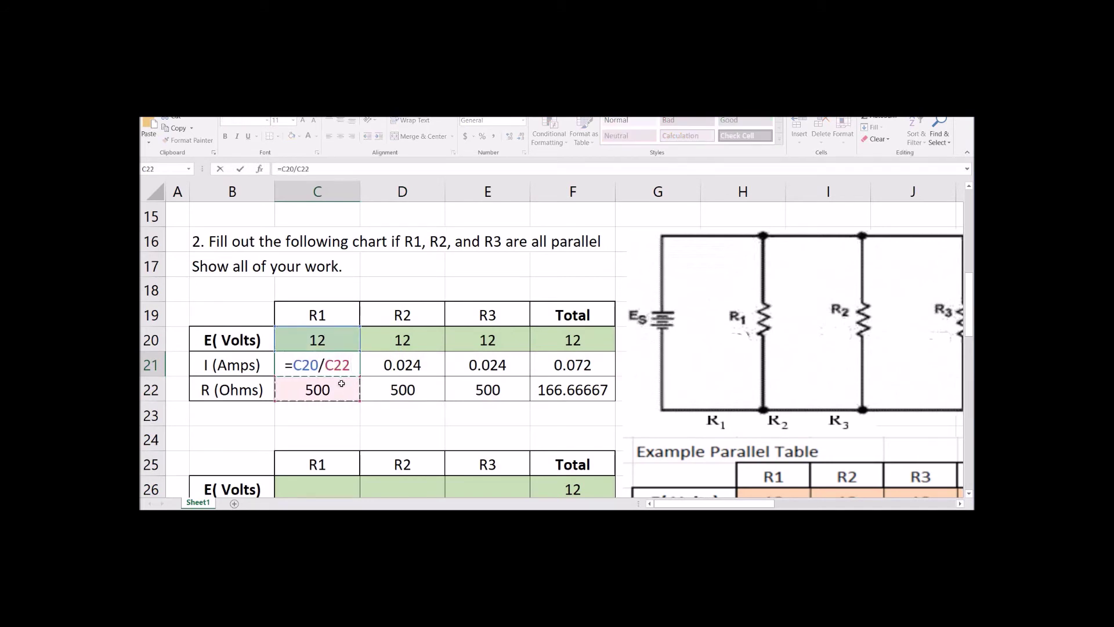
{"action": "key", "text": "Return"}
{"action": "left_click", "coordinate": [347, 369]}
{"action": "left_click", "coordinate": [402, 366]}
{"action": "left_click", "coordinate": [497, 368]}
Step: Change the R2 resistance in D22 of the first parallel chart to 1000
{"action": "left_click", "coordinate": [417, 390]}
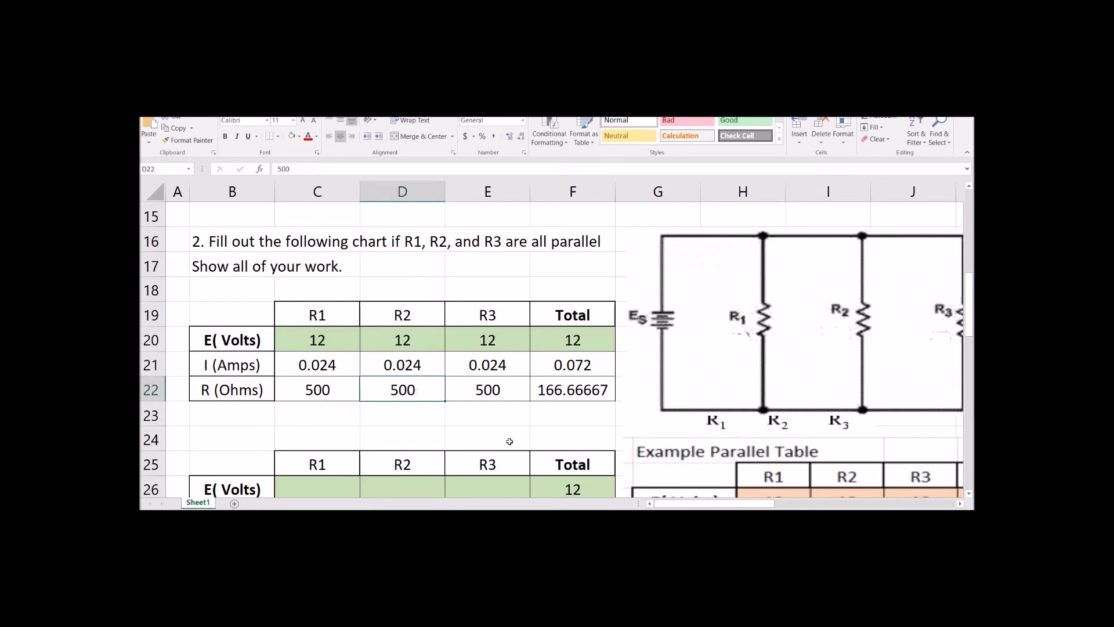
{"action": "type", "text": "1000"}
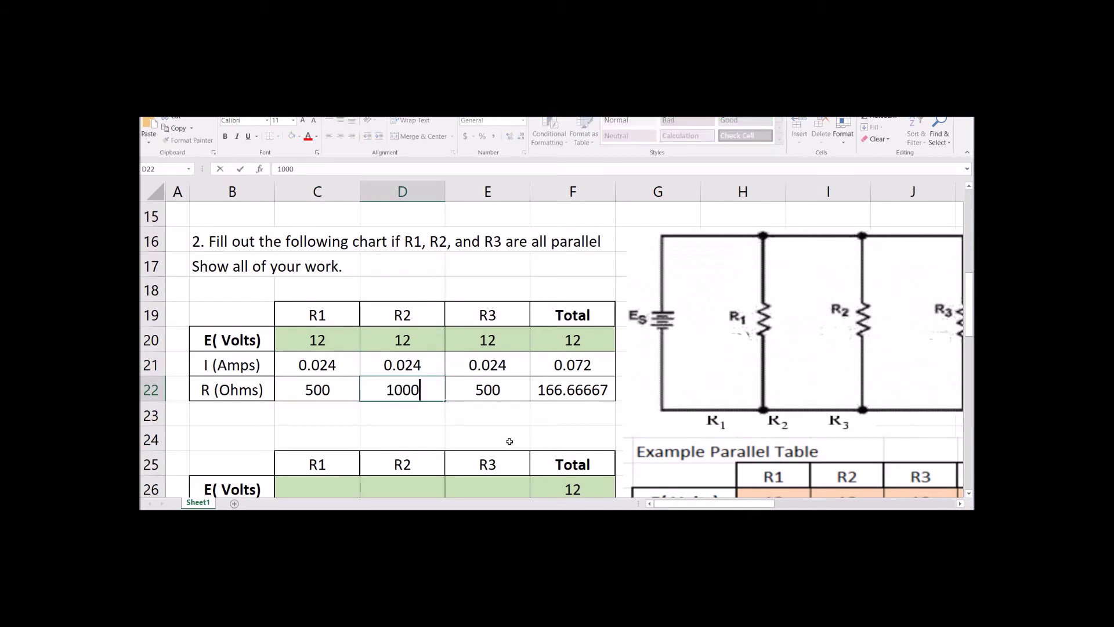
{"action": "key", "text": "Return"}
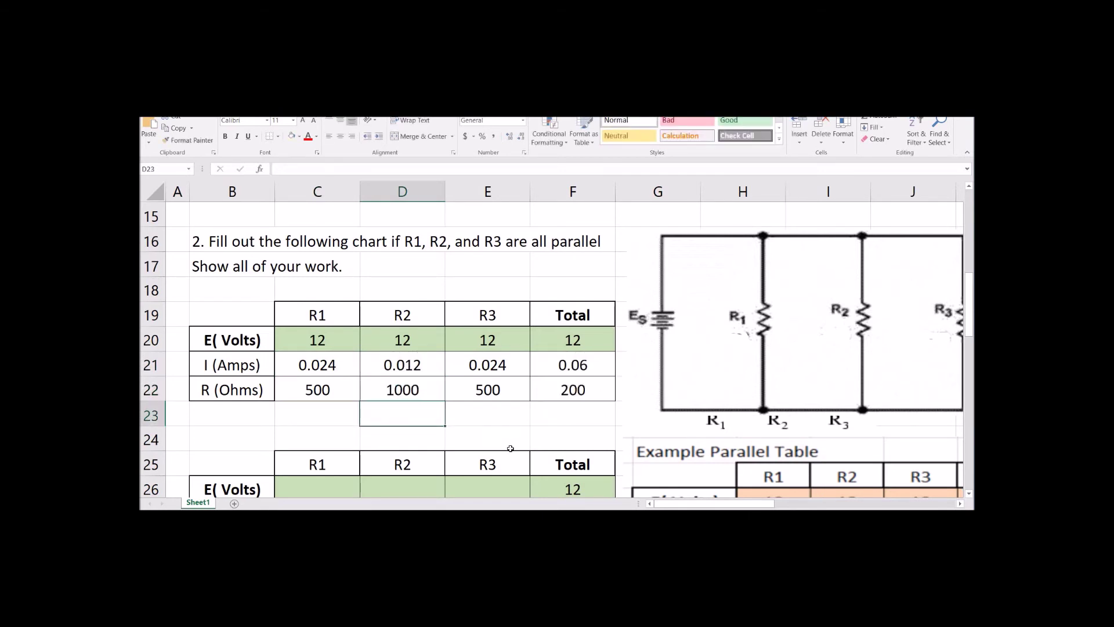
Step: Compare the R2 and R3 currents in row 21 with their resistances in row 22 to see how resistance affects current
{"action": "left_click", "coordinate": [409, 397]}
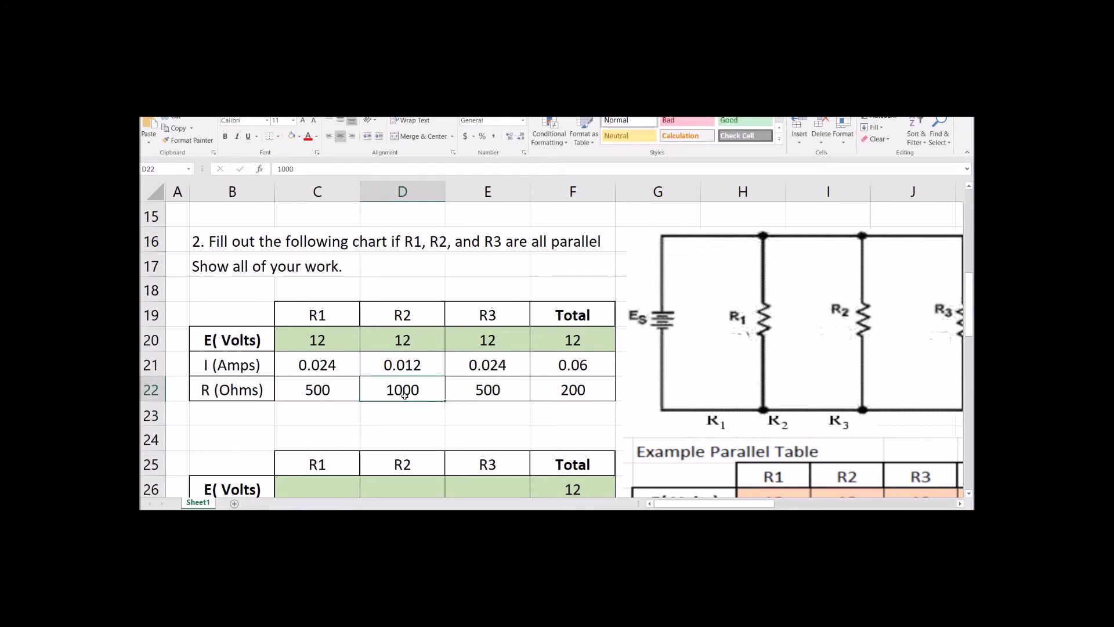
{"action": "left_click", "coordinate": [424, 367]}
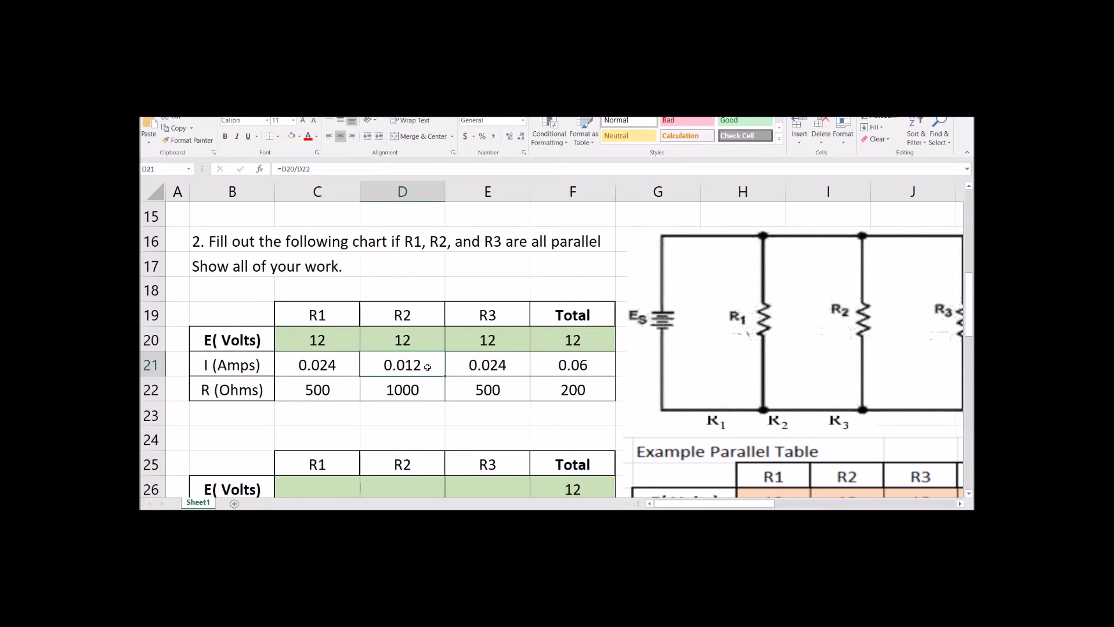
{"action": "left_click", "coordinate": [430, 390]}
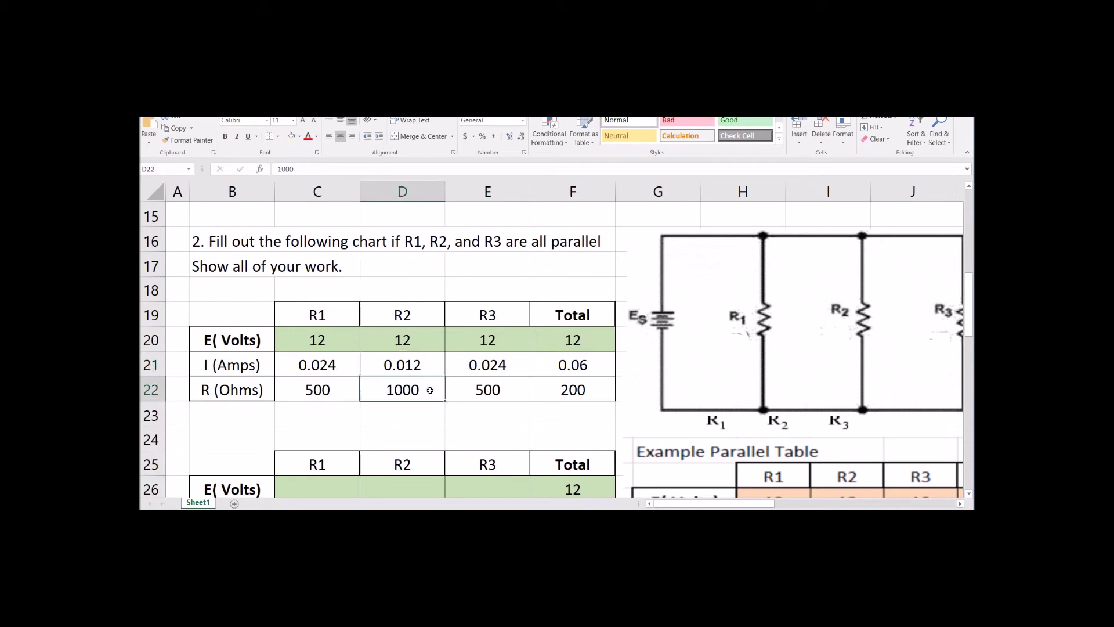
{"action": "left_click", "coordinate": [503, 396]}
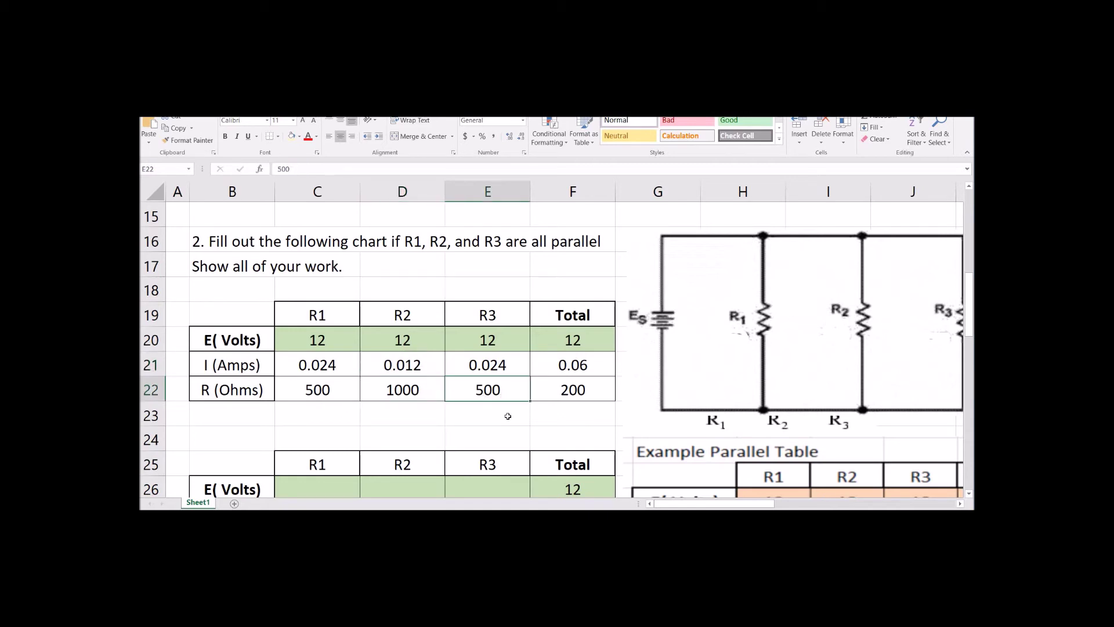
{"action": "left_click", "coordinate": [511, 365]}
{"action": "left_click", "coordinate": [512, 389]}
{"action": "left_click", "coordinate": [514, 366]}
{"action": "left_click", "coordinate": [514, 389]}
{"action": "left_click", "coordinate": [518, 365]}
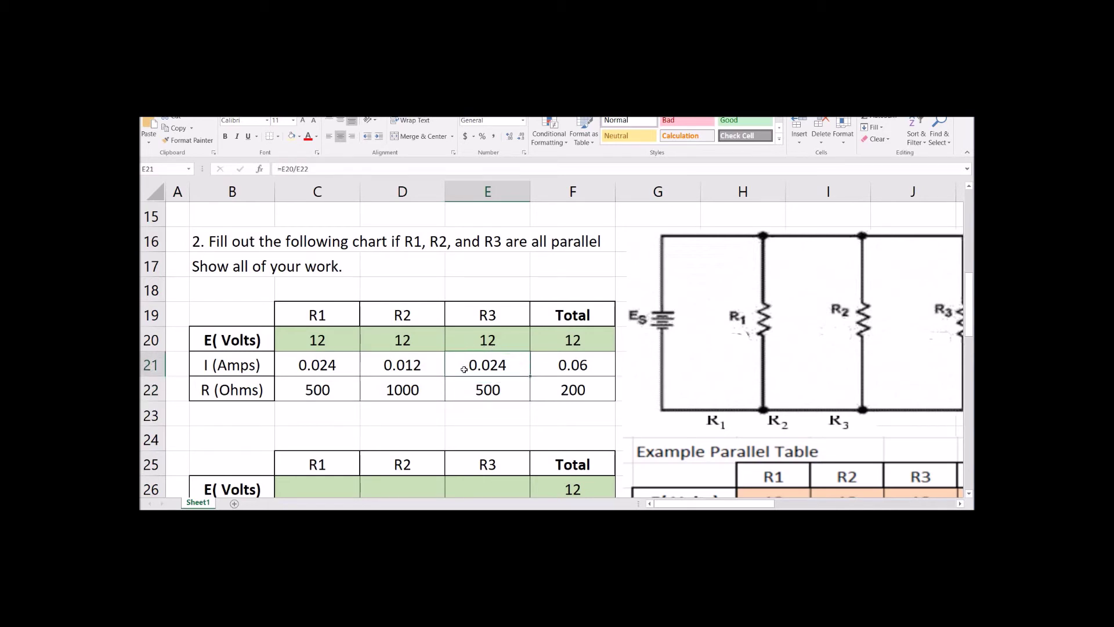
{"action": "left_click", "coordinate": [514, 392]}
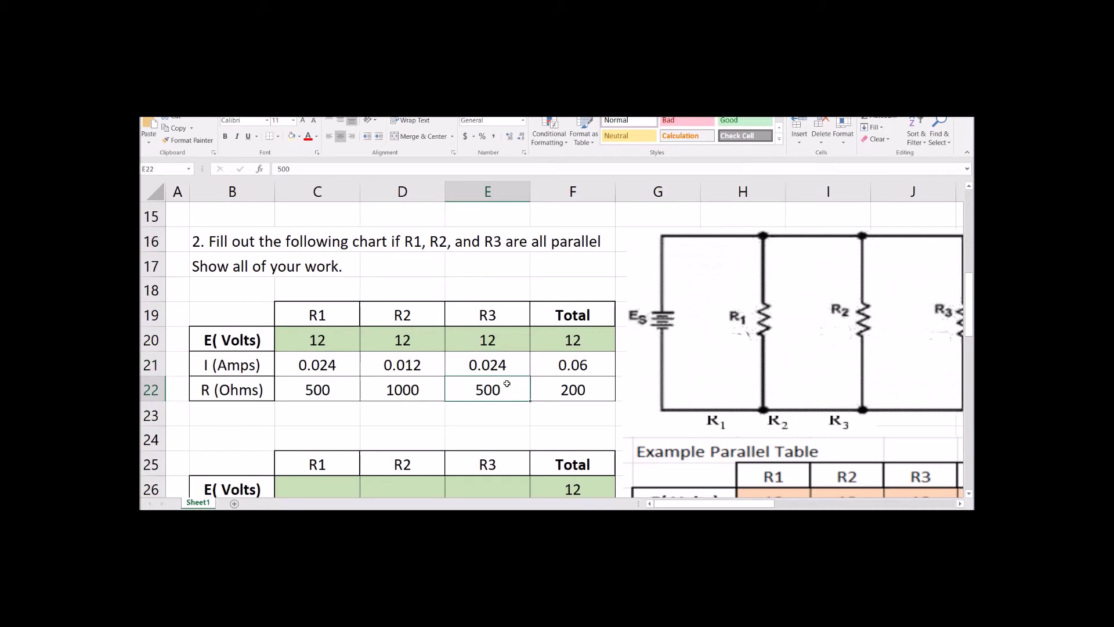
{"action": "left_click", "coordinate": [426, 389]}
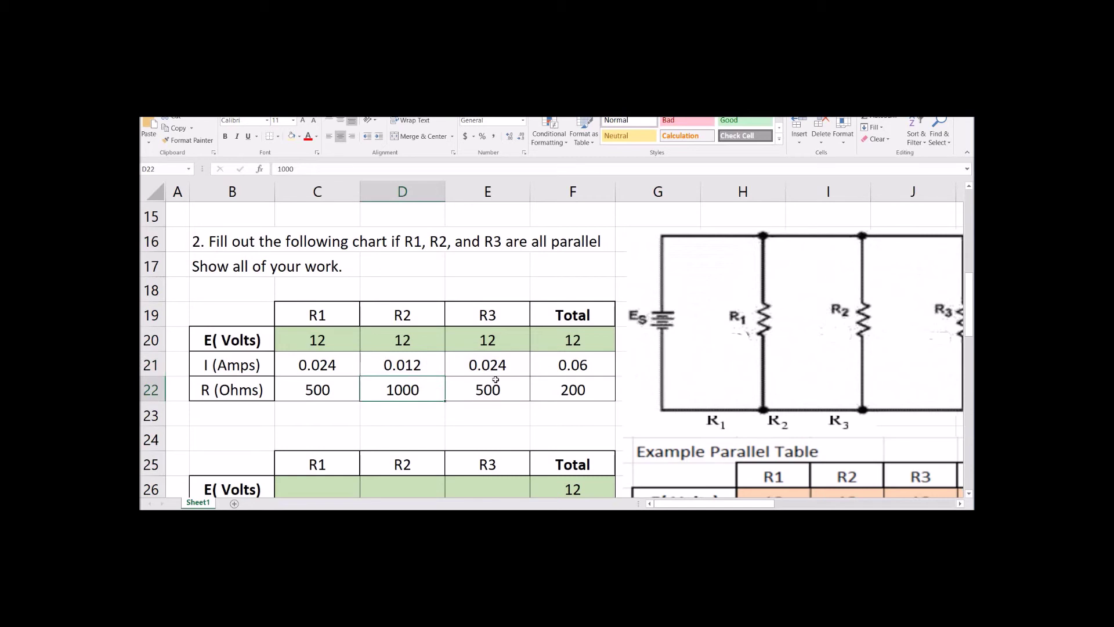
Step: Reposition the mixed circuit diagram beside the question 3 chart, just below row 30 and clear of the question text
{"action": "left_click", "coordinate": [533, 275]}
{"action": "mouse_move", "coordinate": [724, 317]}
{"action": "left_mouse_down"}
{"action": "mouse_move", "coordinate": [735, 325]}
{"action": "mouse_move", "coordinate": [725, 321]}
{"action": "left_mouse_up"}
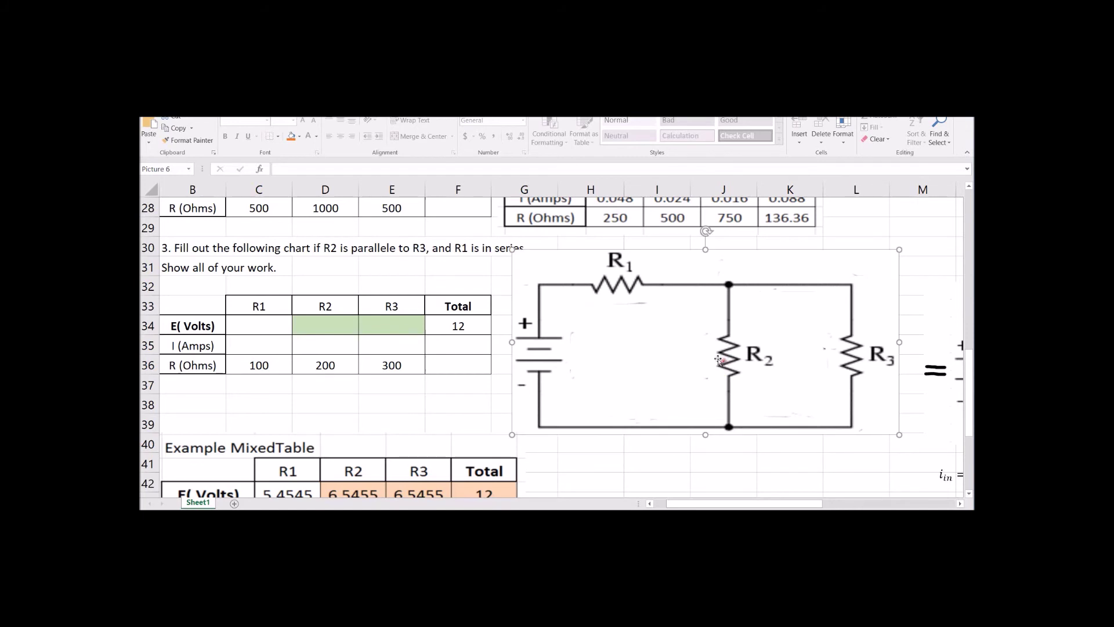
{"action": "mouse_move", "coordinate": [731, 353]}
{"action": "left_mouse_down"}
{"action": "mouse_move", "coordinate": [711, 354]}
{"action": "mouse_move", "coordinate": [743, 351]}
{"action": "left_mouse_up"}
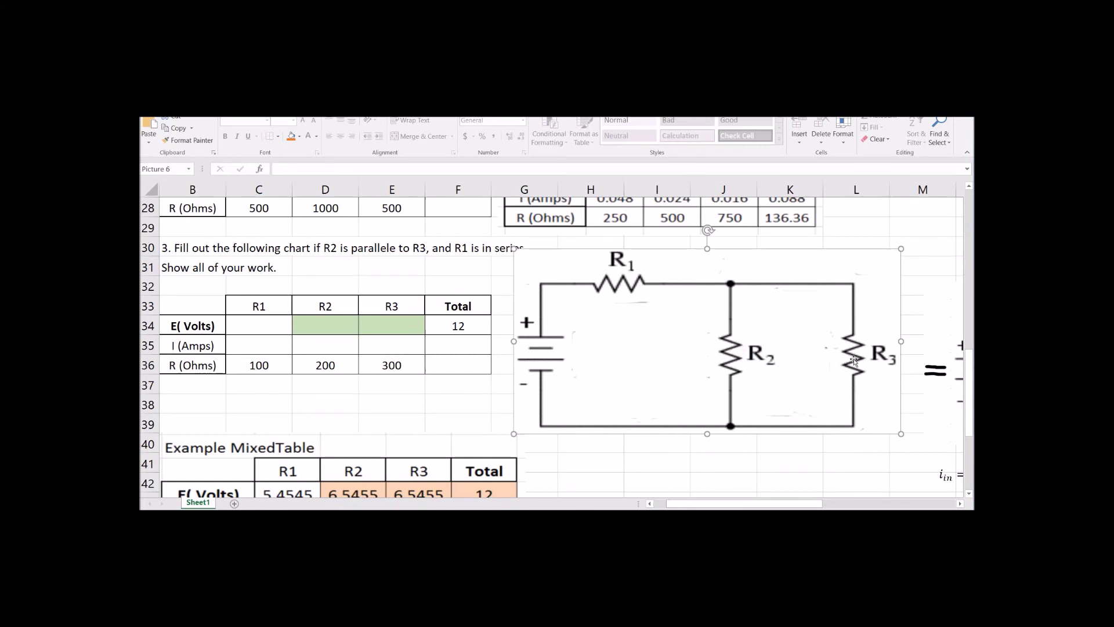
{"action": "left_click_drag", "start_coordinate": [867, 362], "coordinate": [853, 360]}
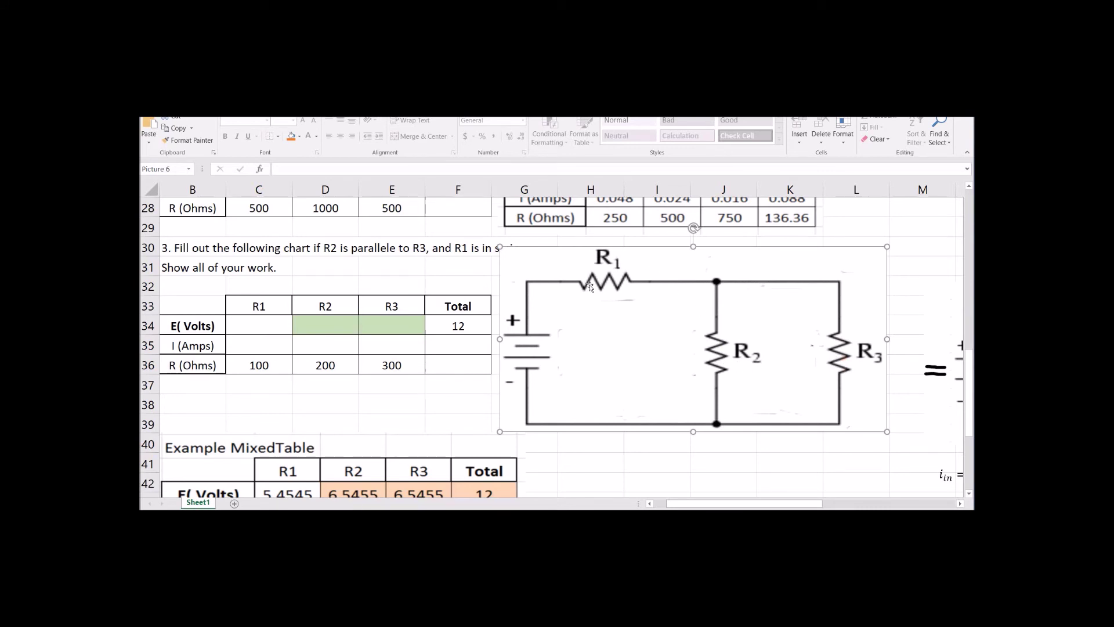
{"action": "left_click_drag", "start_coordinate": [648, 343], "coordinate": [666, 359]}
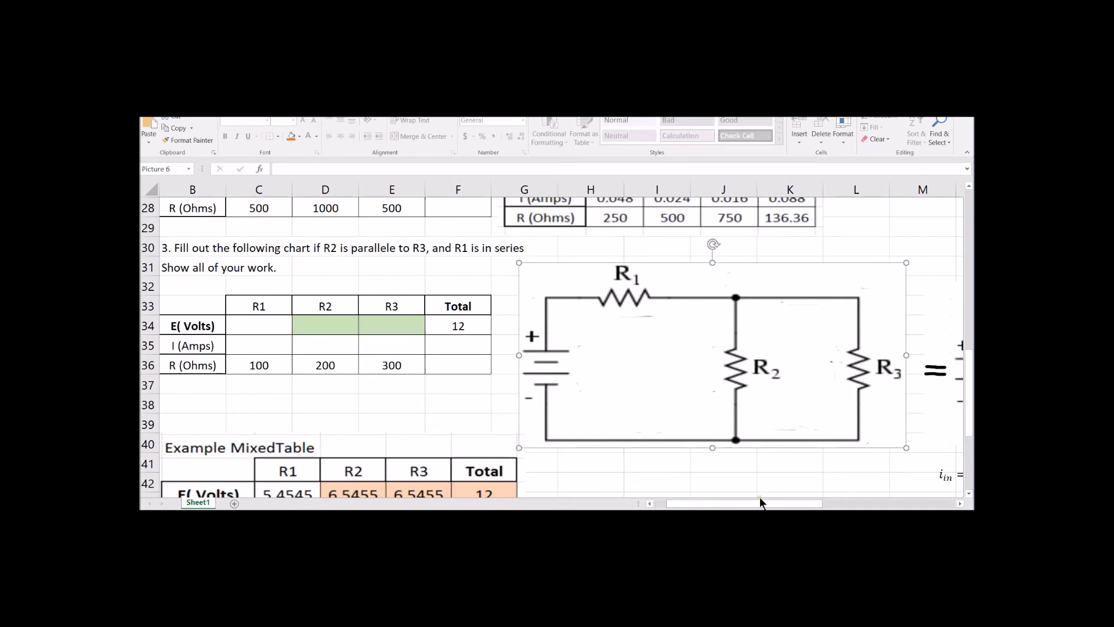
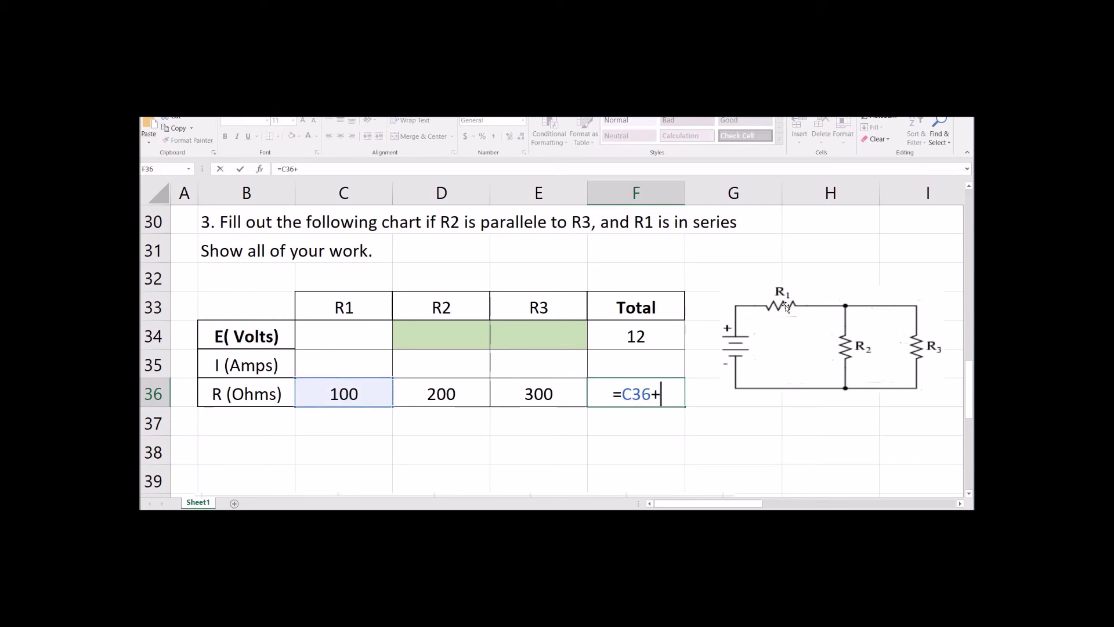
Step: Complete the mixed circuit's total resistance formula in F36 as =C36+1/((1/D36)+(1/E36))
{"action": "type", "text": "((1/"}
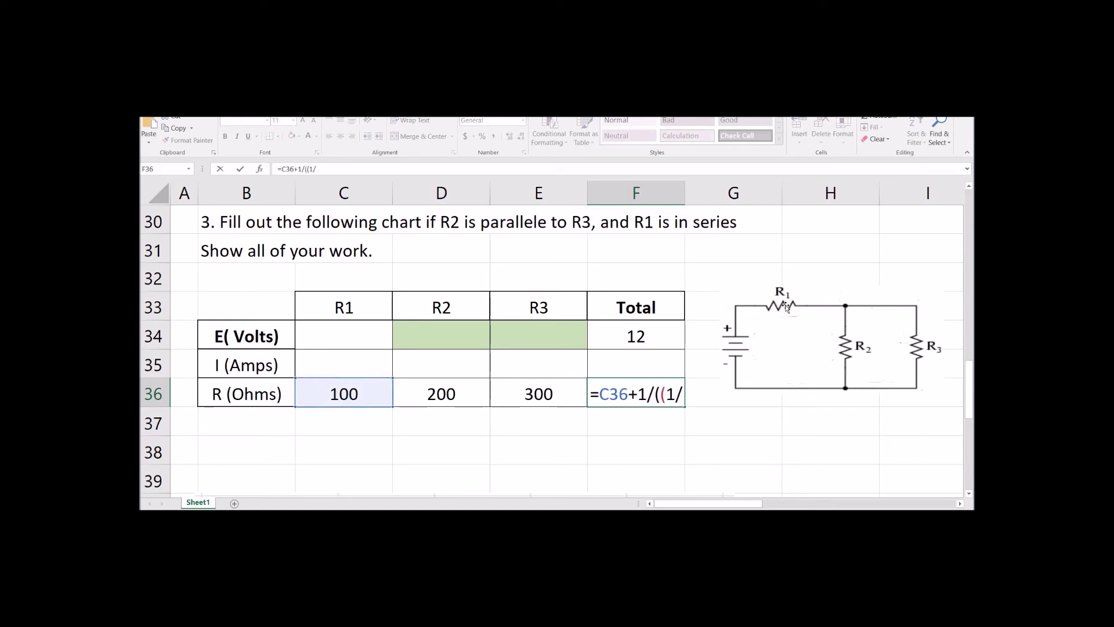
{"action": "left_click", "coordinate": [459, 401]}
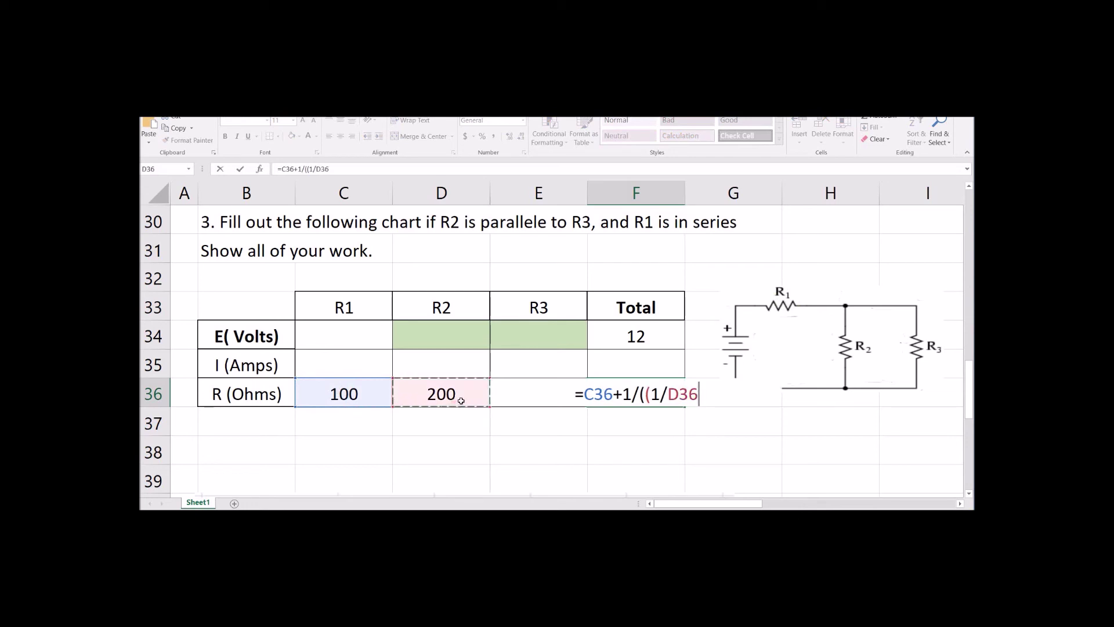
{"action": "type", "text": ")+("}
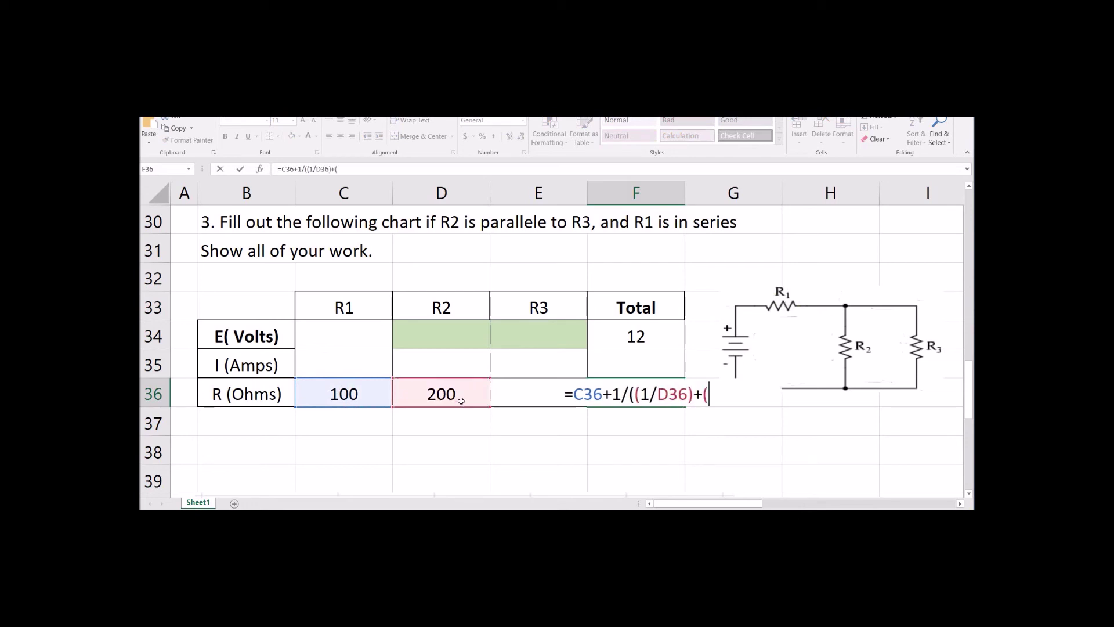
{"action": "type", "text": "1/"}
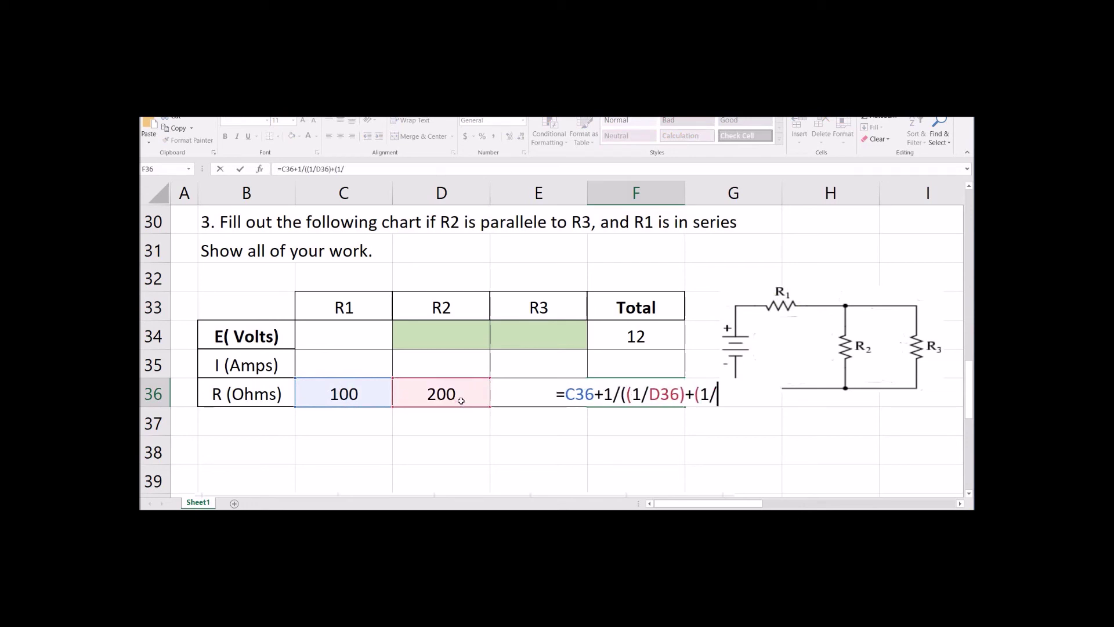
{"action": "key", "text": "Left"}
{"action": "type", "text": "))"}
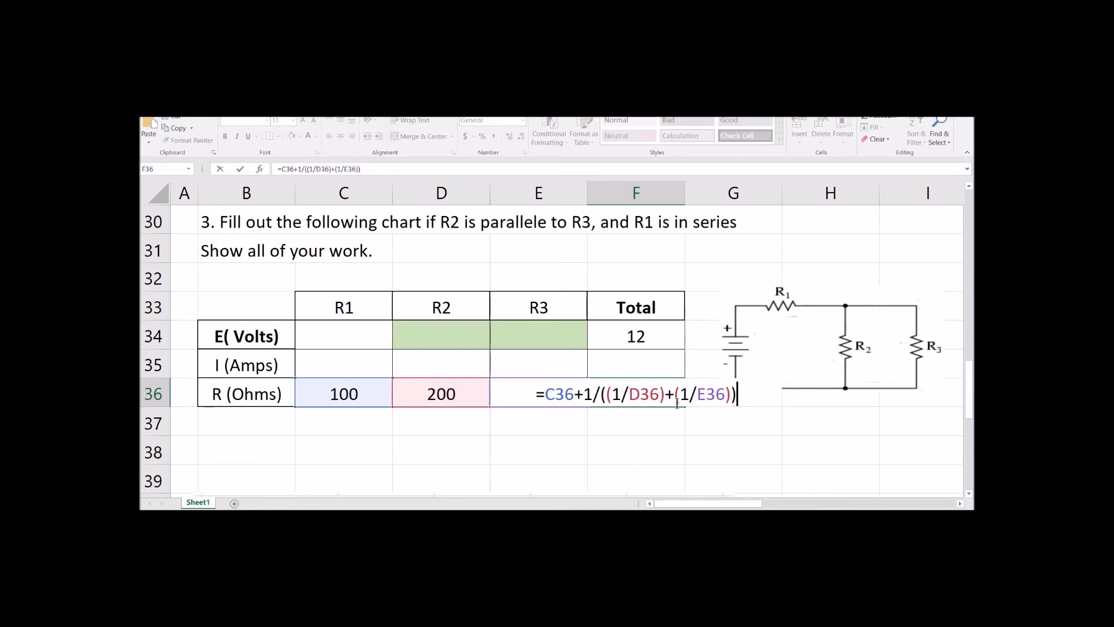
{"action": "key", "text": "Return"}
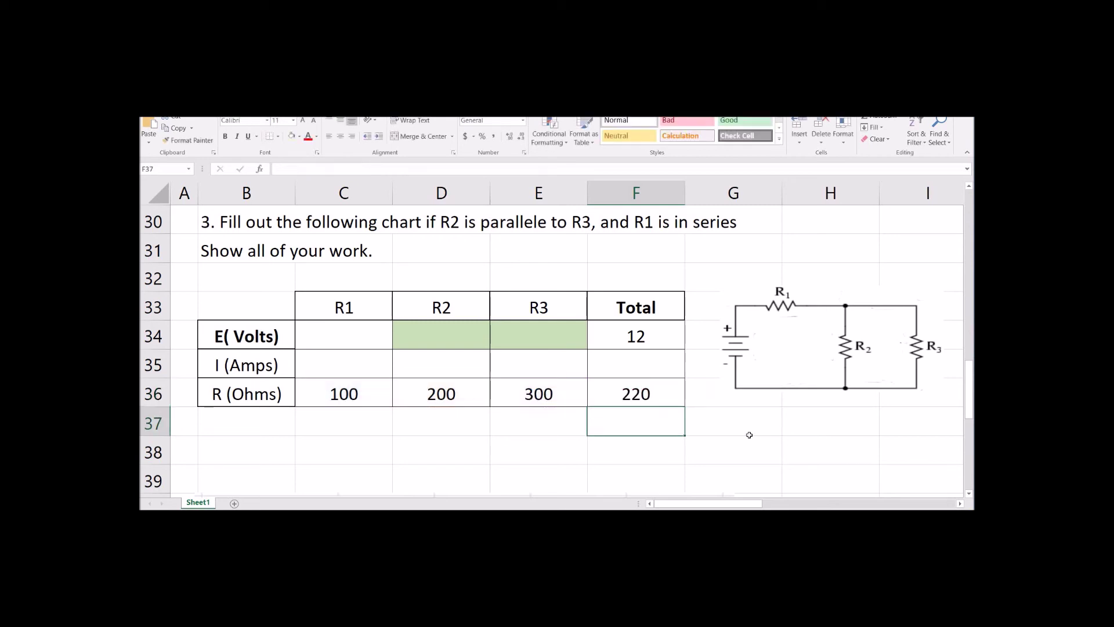
Step: Calculate the mixed circuit's total current in F35 from total voltage and resistance with =F34/F36
{"action": "left_click", "coordinate": [670, 395]}
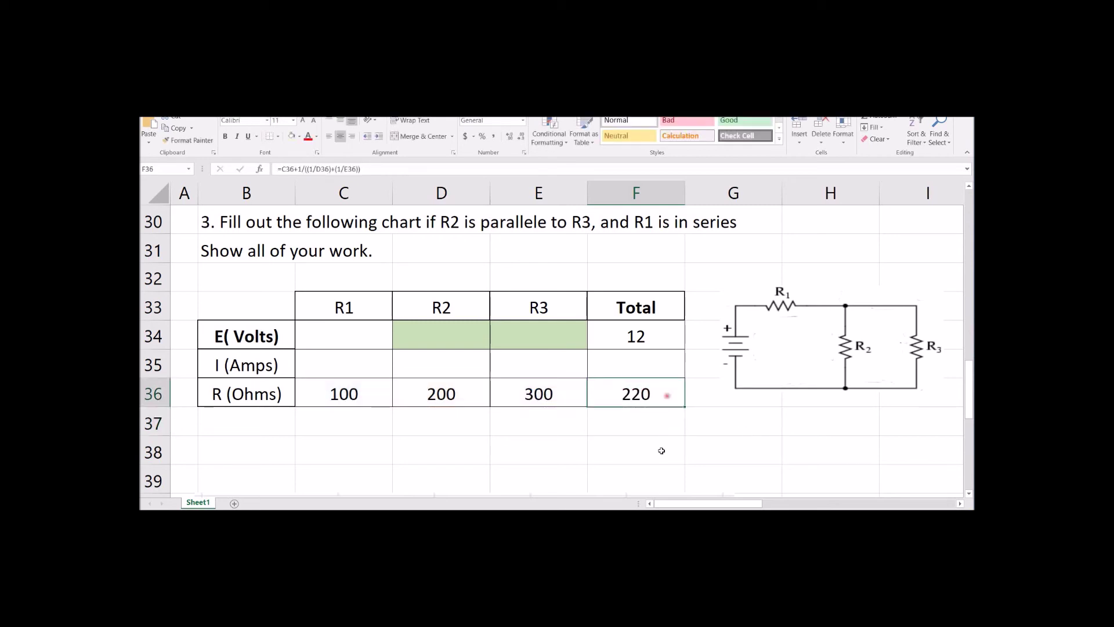
{"action": "left_click", "coordinate": [663, 333]}
{"action": "left_click", "coordinate": [654, 365]}
{"action": "type", "text": "="}
{"action": "left_click", "coordinate": [658, 335]}
{"action": "type", "text": "/"}
{"action": "left_click", "coordinate": [660, 394]}
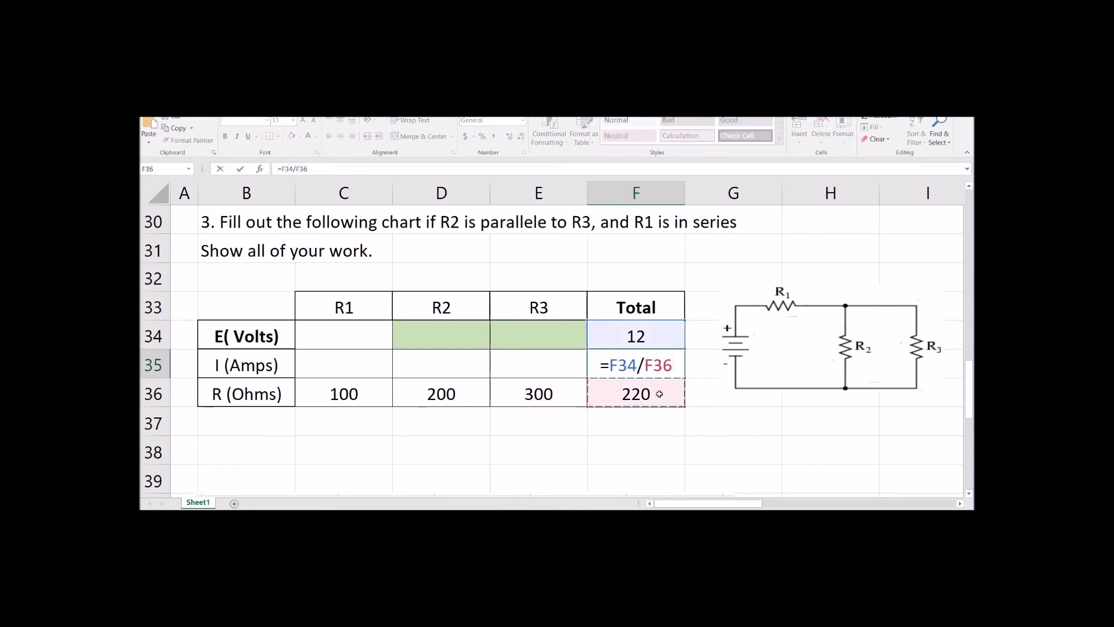
{"action": "key", "text": "Return"}
{"action": "left_click", "coordinate": [667, 371]}
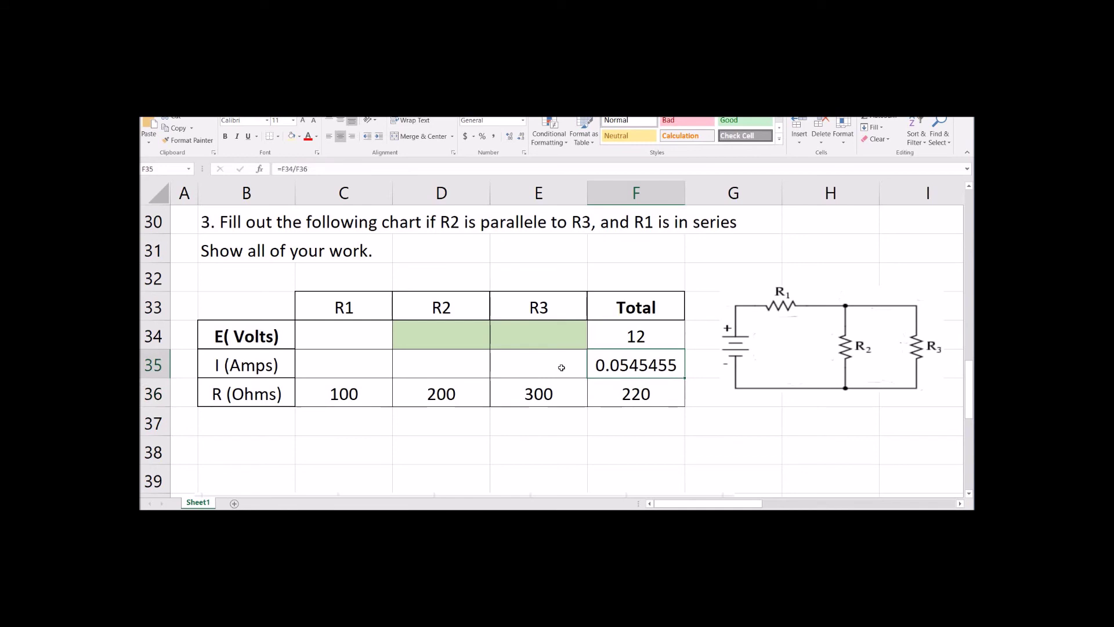
Step: Set the series resistor R1's current in C35 equal to the total current with =F35
{"action": "left_click", "coordinate": [380, 365]}
{"action": "type", "text": "="}
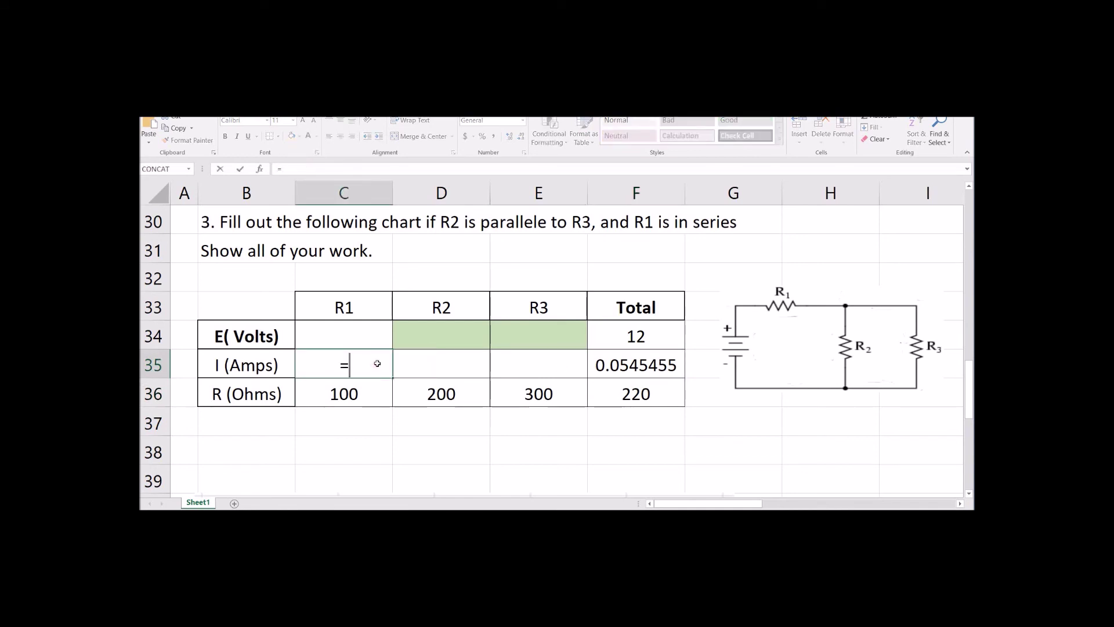
{"action": "left_click", "coordinate": [653, 364]}
{"action": "key", "text": "Return"}
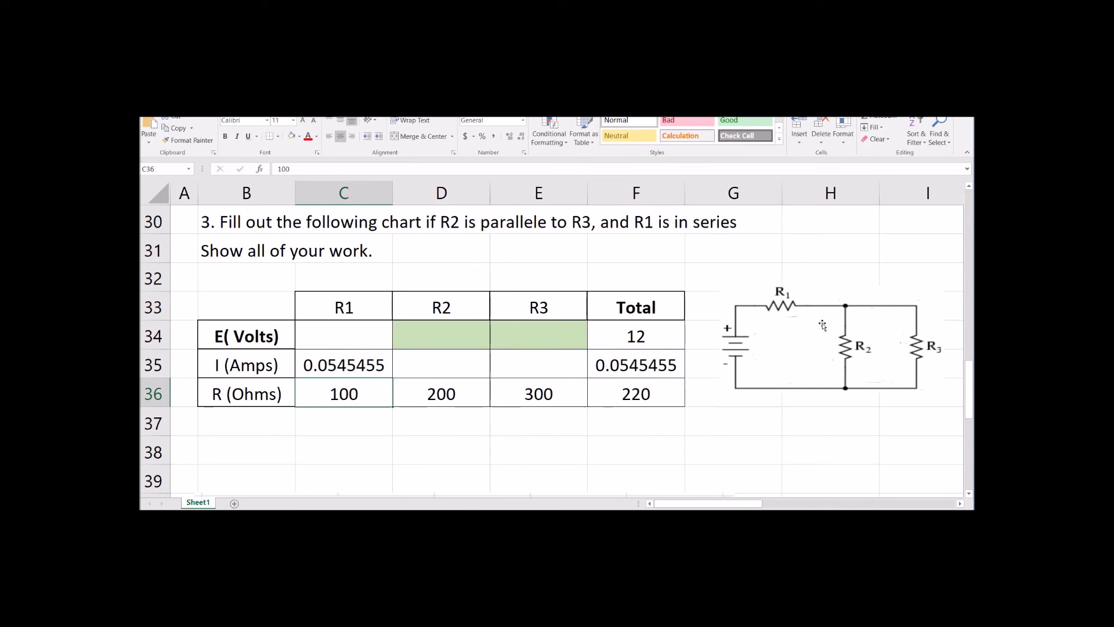
{"action": "key", "text": "Up"}
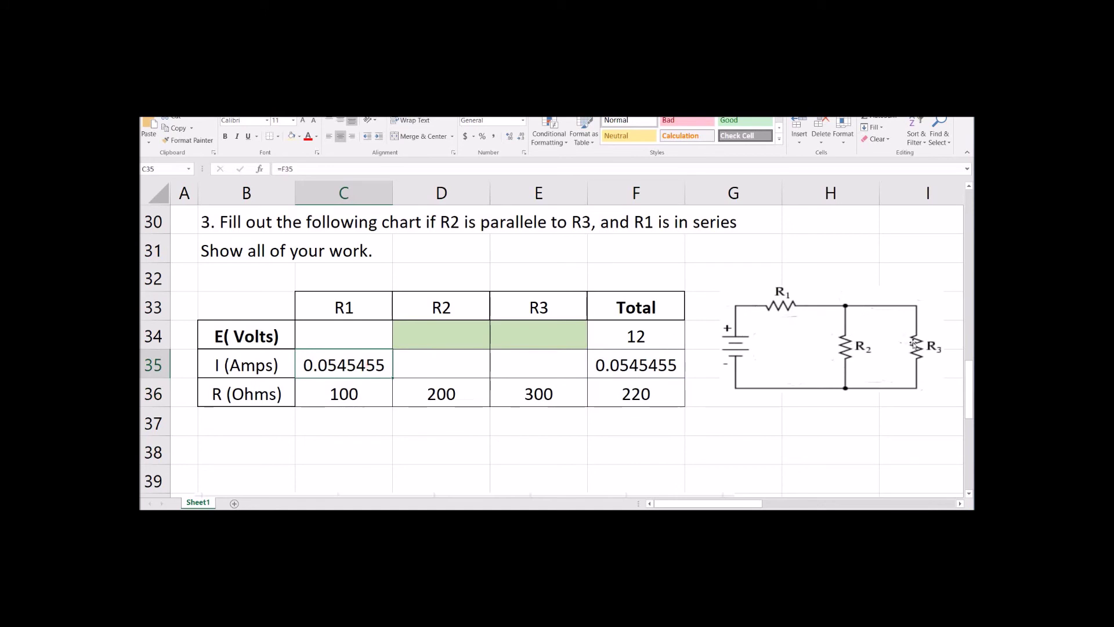
Step: Calculate R1's voltage in C34 by multiplying its current and resistance with =C35*C36
{"action": "left_click", "coordinate": [376, 331]}
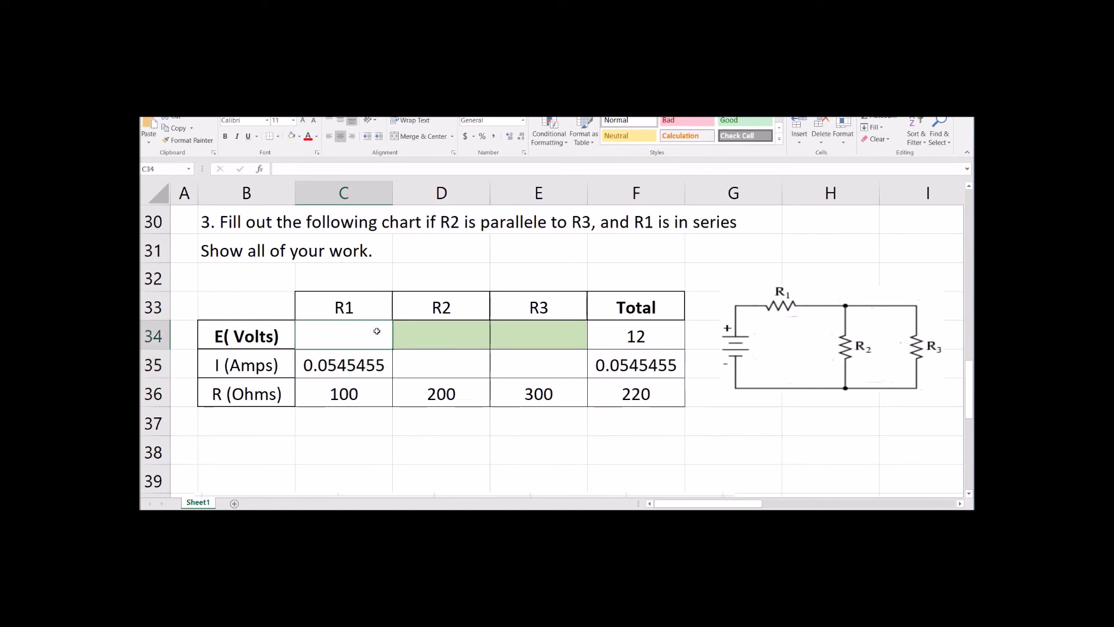
{"action": "type", "text": "="}
{"action": "left_click", "coordinate": [381, 361]}
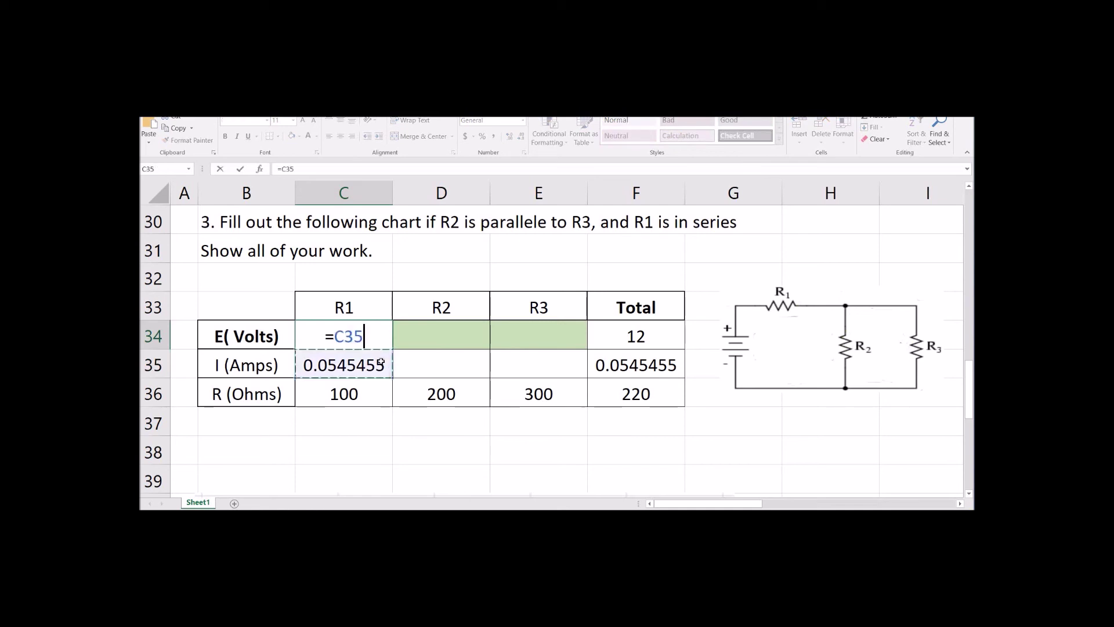
{"action": "type", "text": "*"}
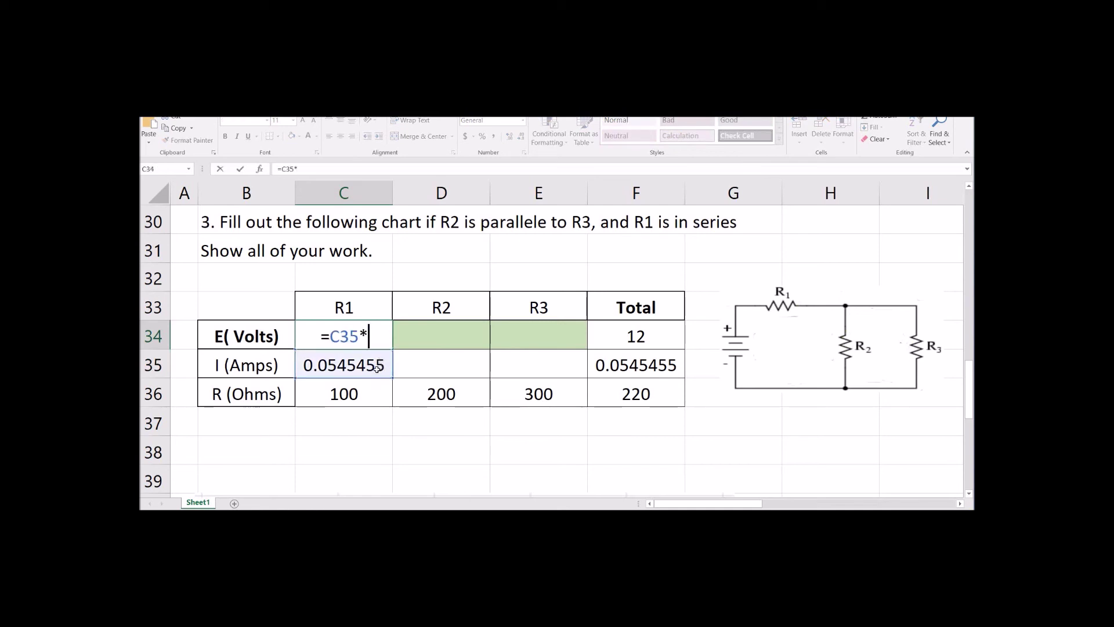
{"action": "left_click", "coordinate": [380, 398]}
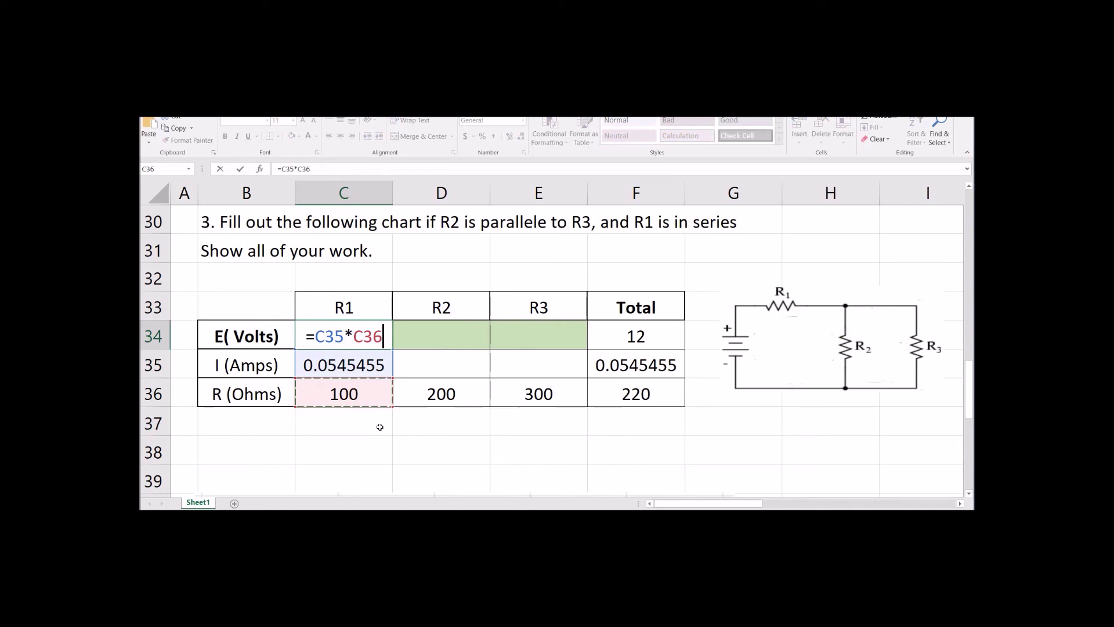
{"action": "key", "text": "Return"}
{"action": "left_click", "coordinate": [362, 344]}
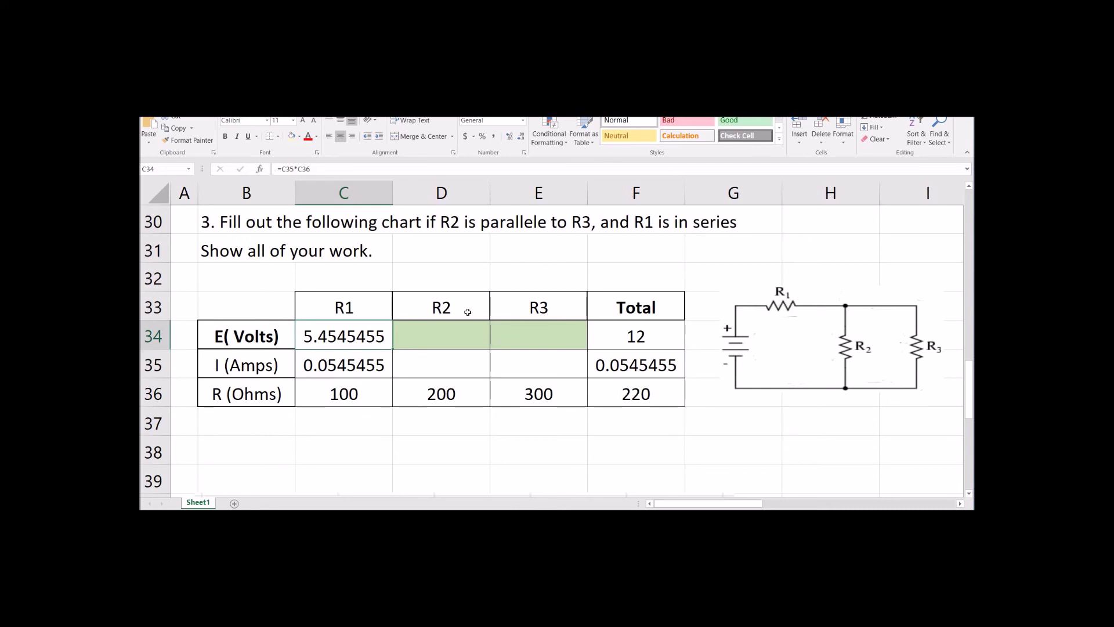
Step: Calculate R2's voltage in D34 by subtracting R1's voltage from the total voltage with =F34-C34
{"action": "left_click", "coordinate": [464, 339]}
{"action": "type", "text": "="}
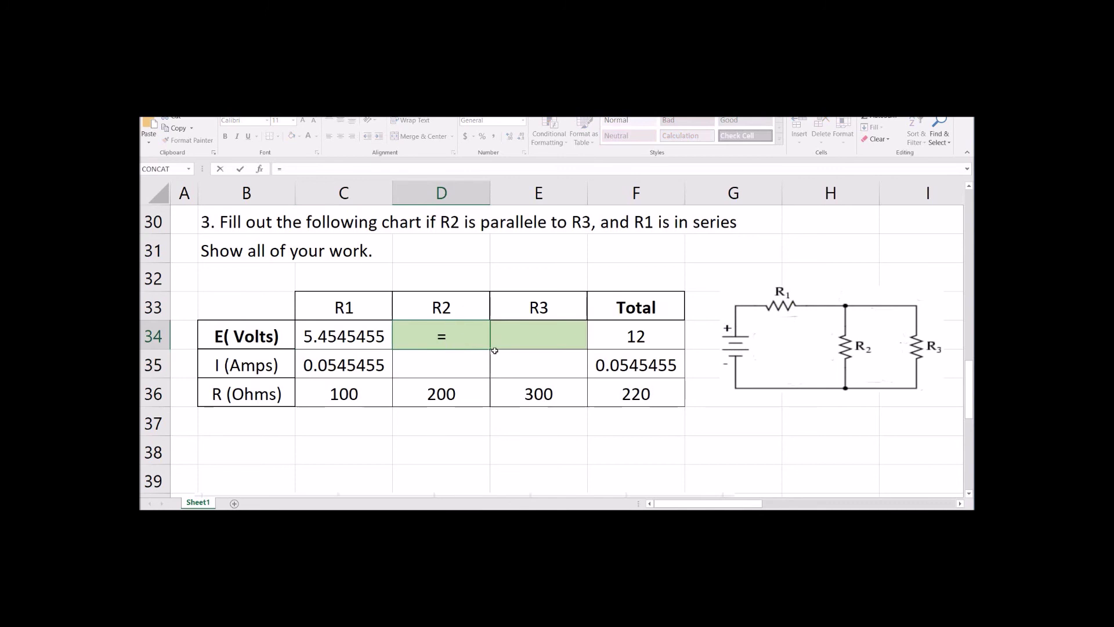
{"action": "left_click", "coordinate": [619, 339]}
{"action": "type", "text": "-"}
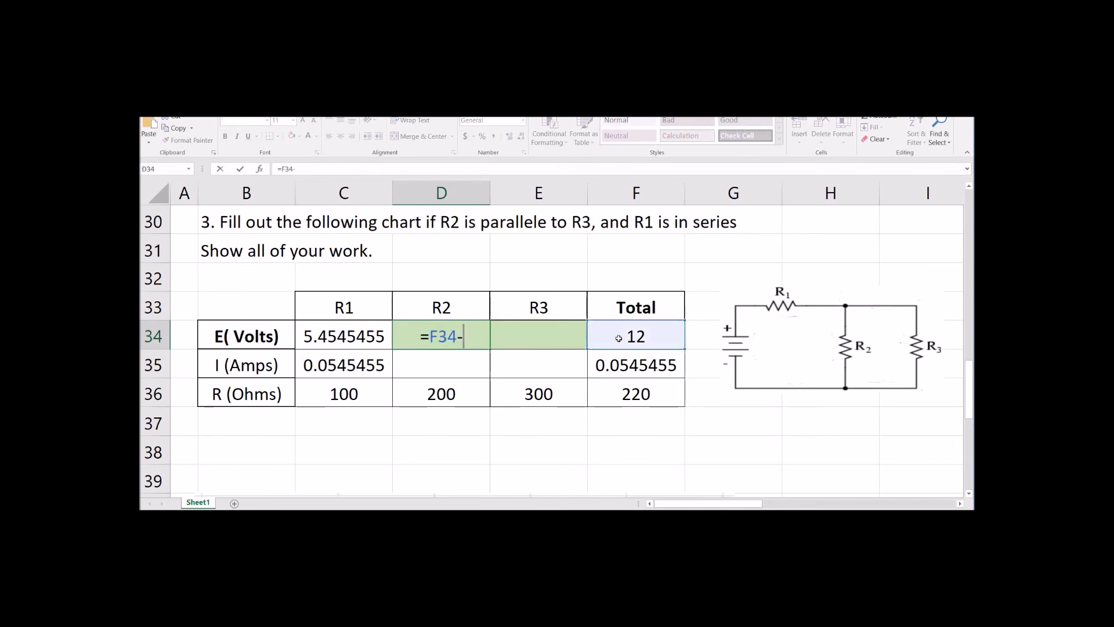
{"action": "left_click", "coordinate": [350, 331]}
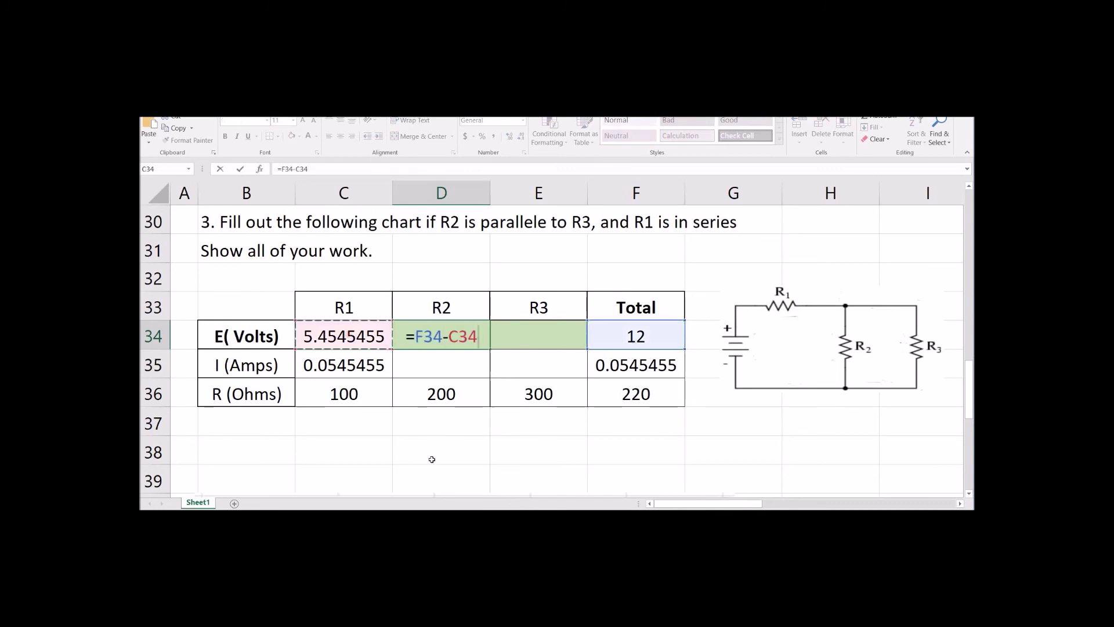
{"action": "key", "text": "Return"}
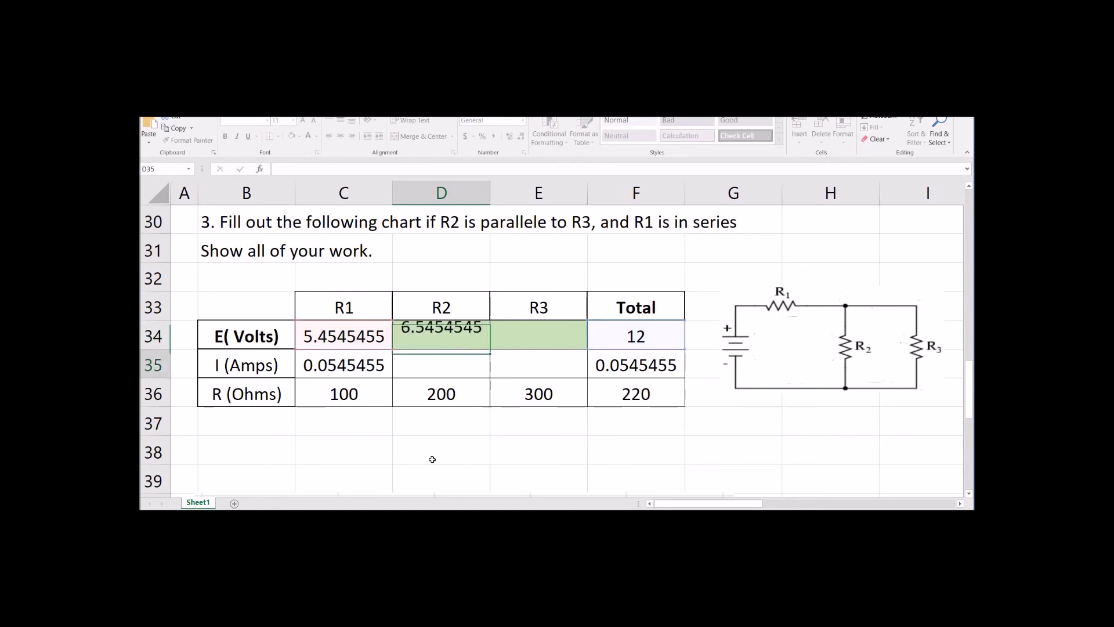
Step: Set the parallel resistor R3's voltage in E34 equal to R2's voltage with =D34
{"action": "left_click", "coordinate": [527, 339]}
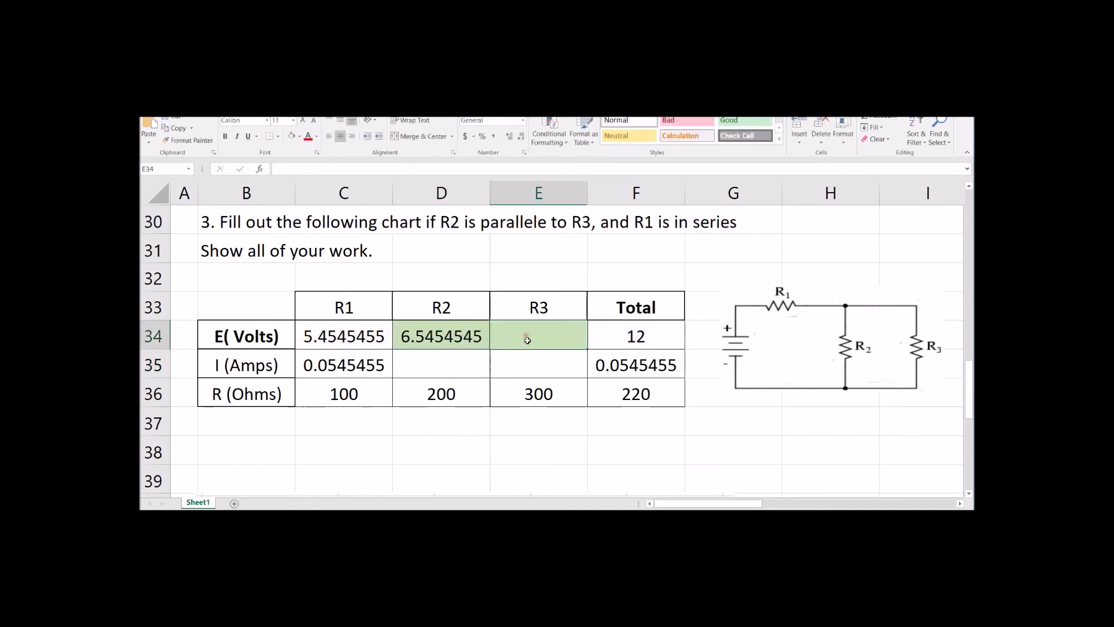
{"action": "type", "text": "="}
{"action": "left_click", "coordinate": [466, 338]}
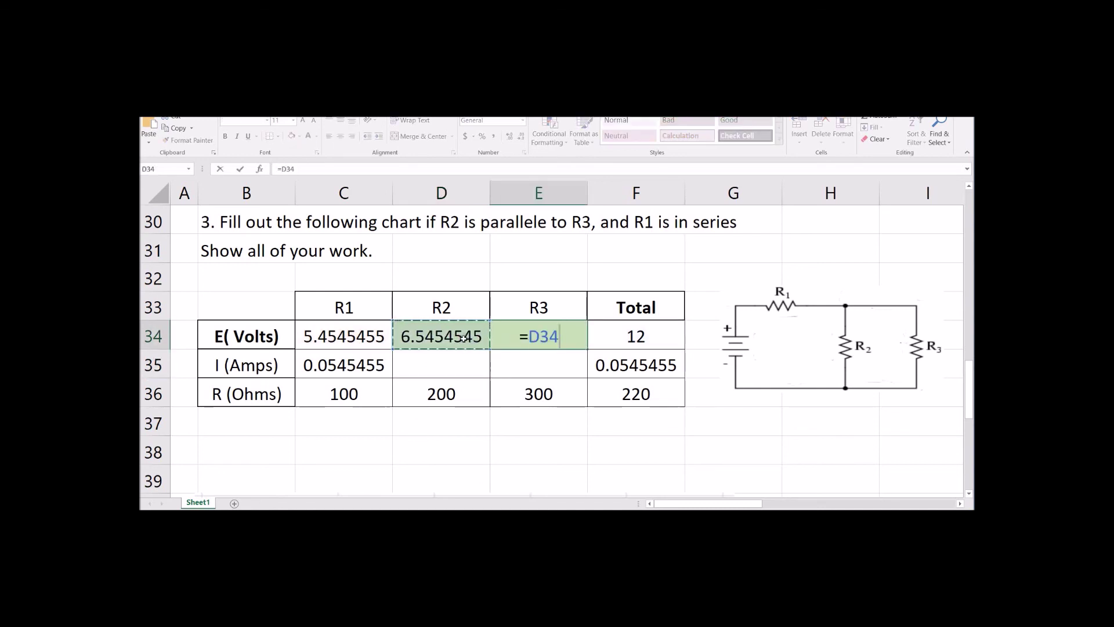
{"action": "key", "text": "Return"}
{"action": "left_click", "coordinate": [464, 339]}
{"action": "left_click", "coordinate": [509, 337]}
{"action": "left_click", "coordinate": [469, 338]}
{"action": "left_click", "coordinate": [531, 332]}
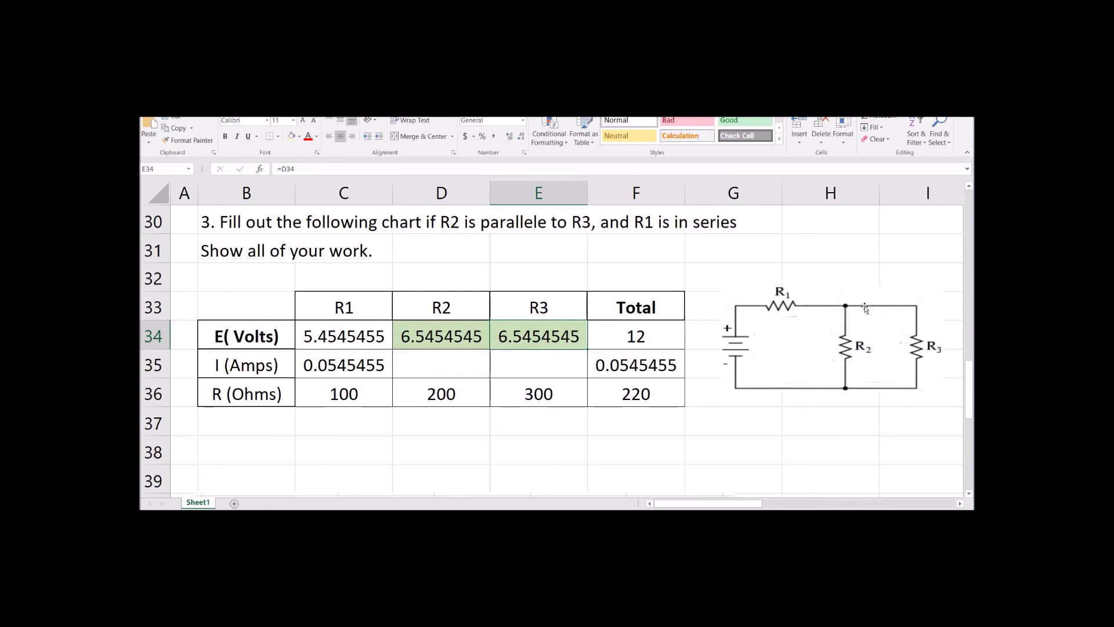
Step: Calculate R2's current in D35 by dividing its voltage by its resistance with =D34/D36
{"action": "left_click", "coordinate": [443, 364]}
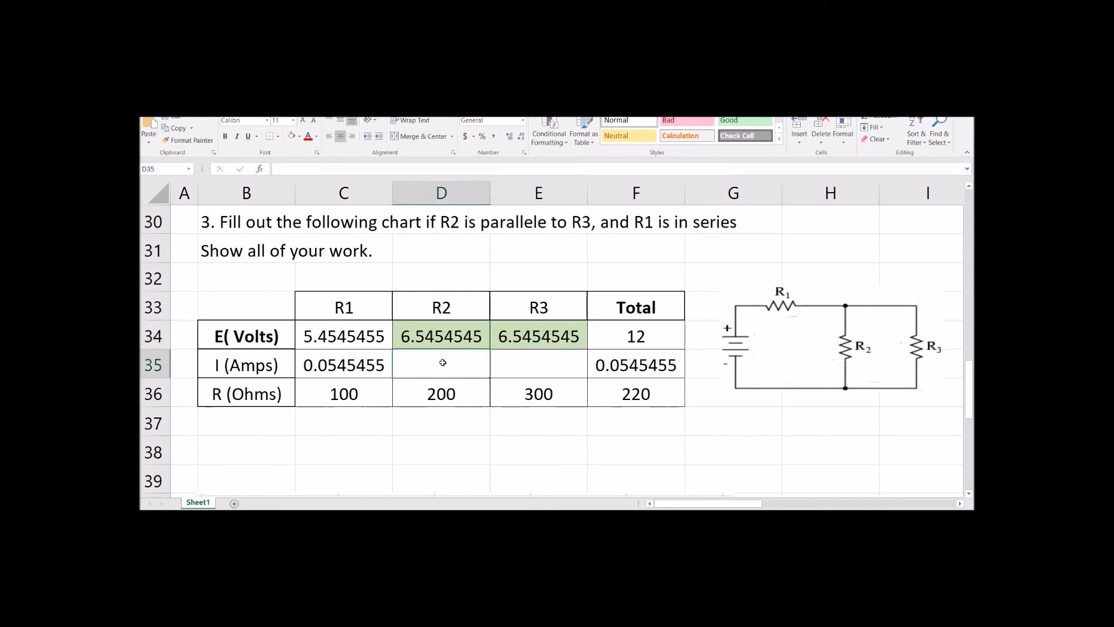
{"action": "type", "text": "="}
{"action": "left_click", "coordinate": [458, 336]}
{"action": "type", "text": "/"}
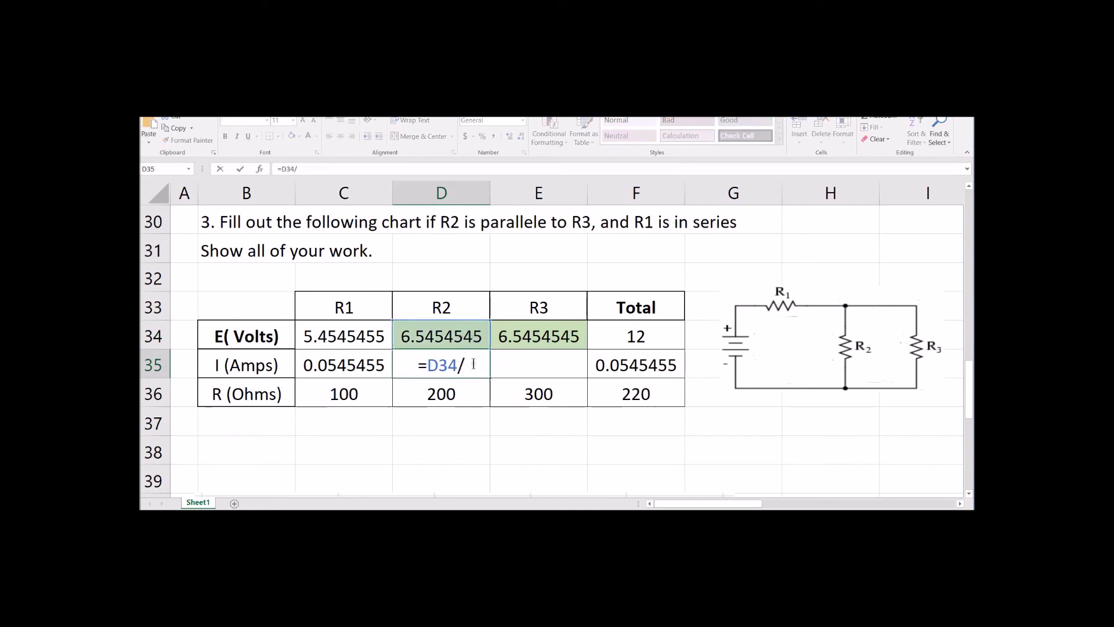
{"action": "left_click", "coordinate": [467, 393]}
{"action": "key", "text": "Return"}
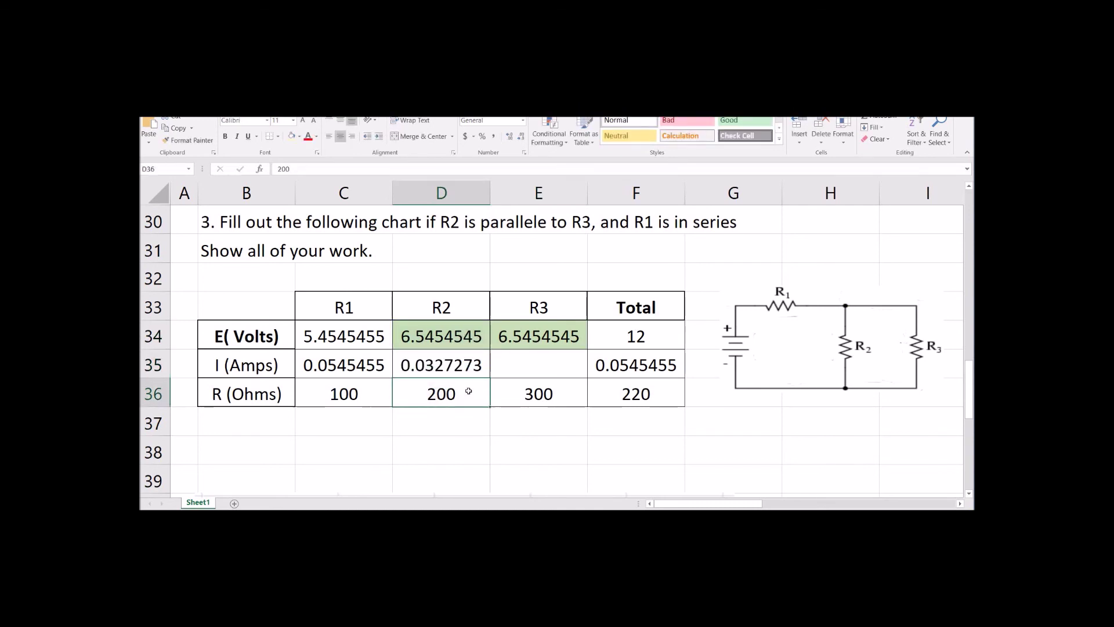
{"action": "left_click", "coordinate": [469, 364]}
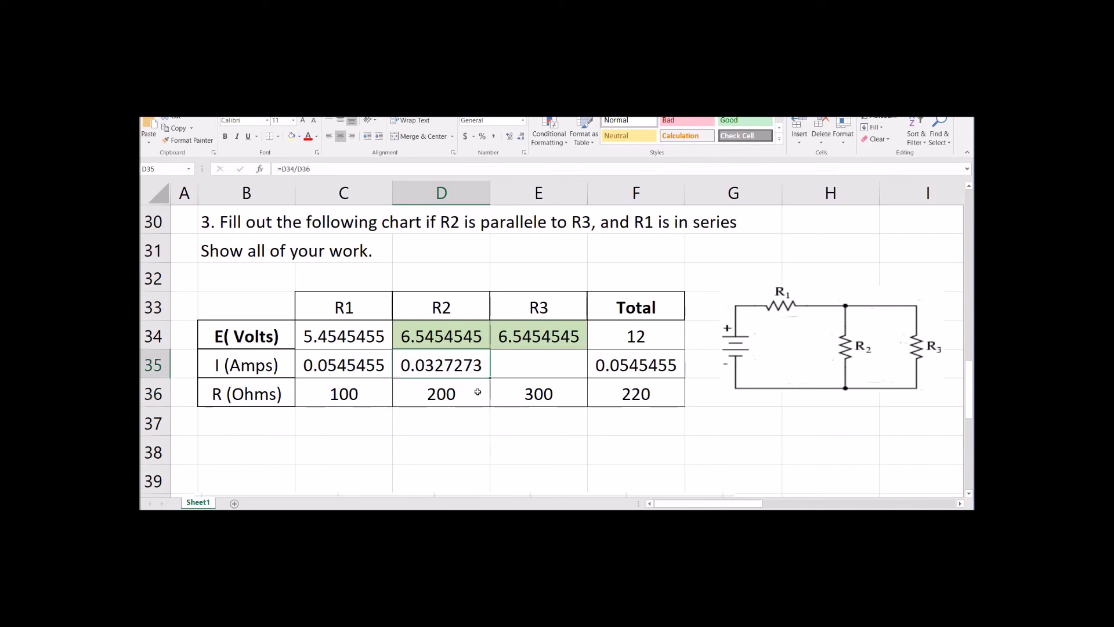
Step: Copy R2's current formula from D35 across to E35 to calculate R3's current
{"action": "left_click", "coordinate": [529, 395]}
{"action": "left_click", "coordinate": [471, 394]}
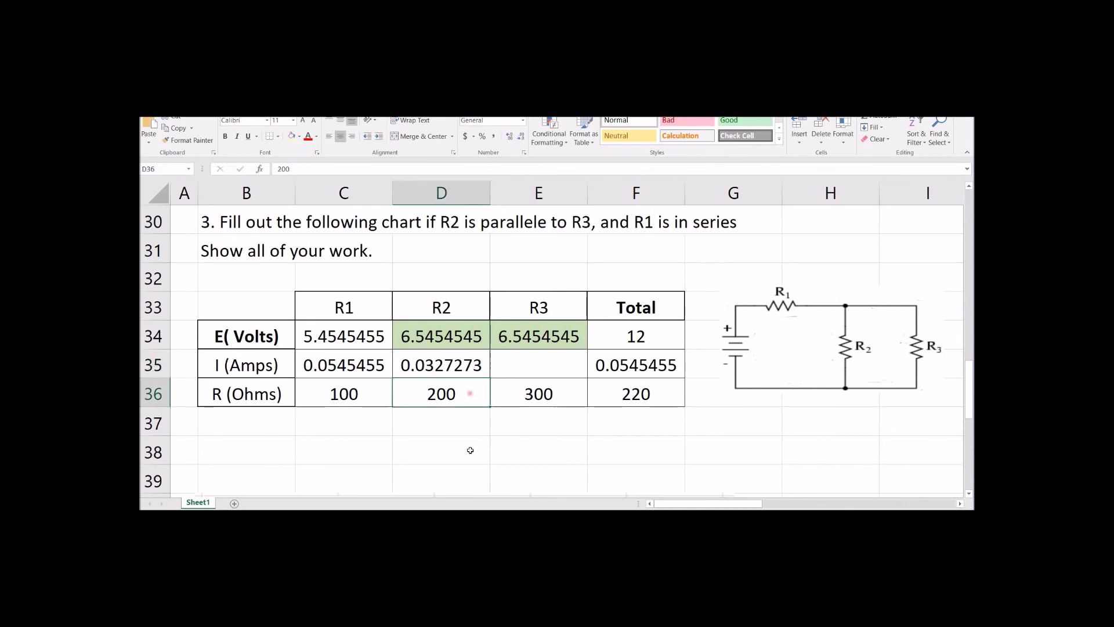
{"action": "left_click", "coordinate": [483, 369]}
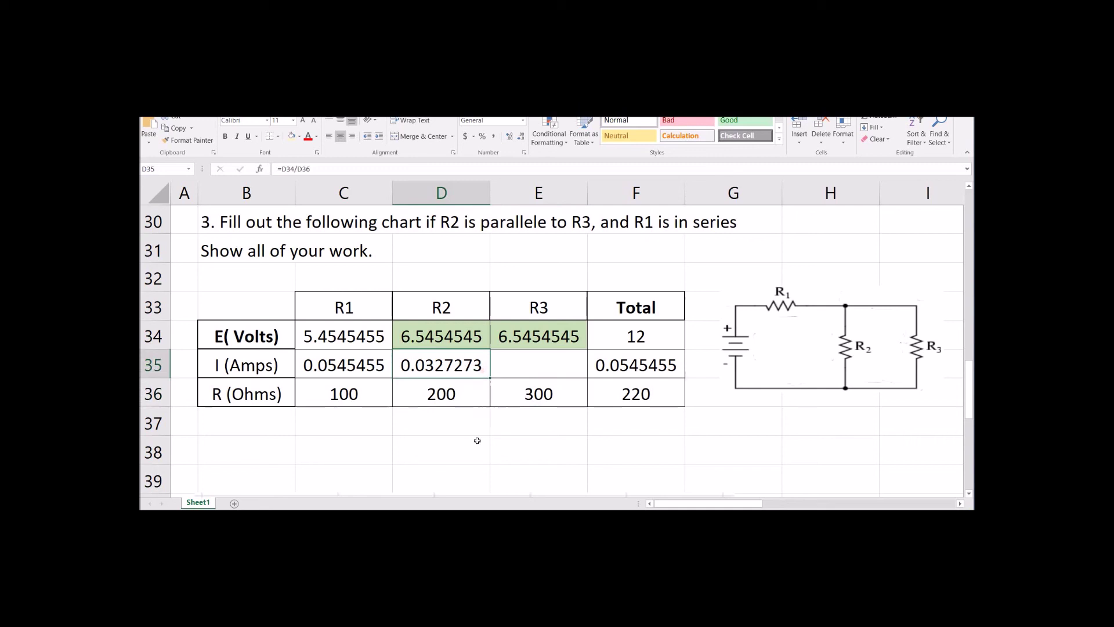
{"action": "left_click_drag", "start_coordinate": [493, 377], "coordinate": [561, 383]}
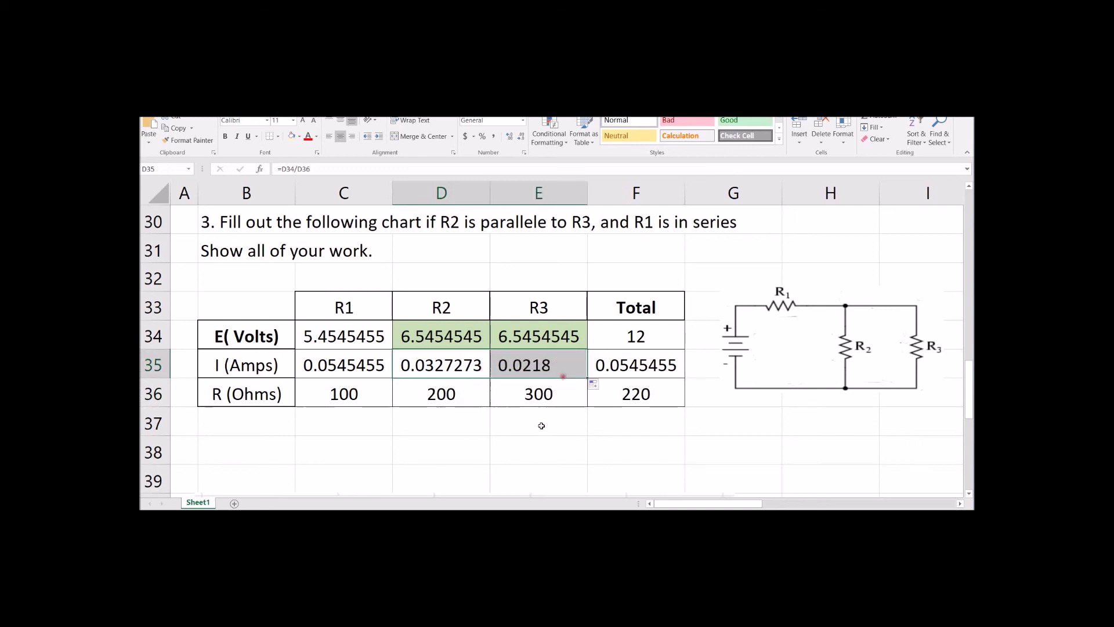
{"action": "left_click", "coordinate": [542, 426]}
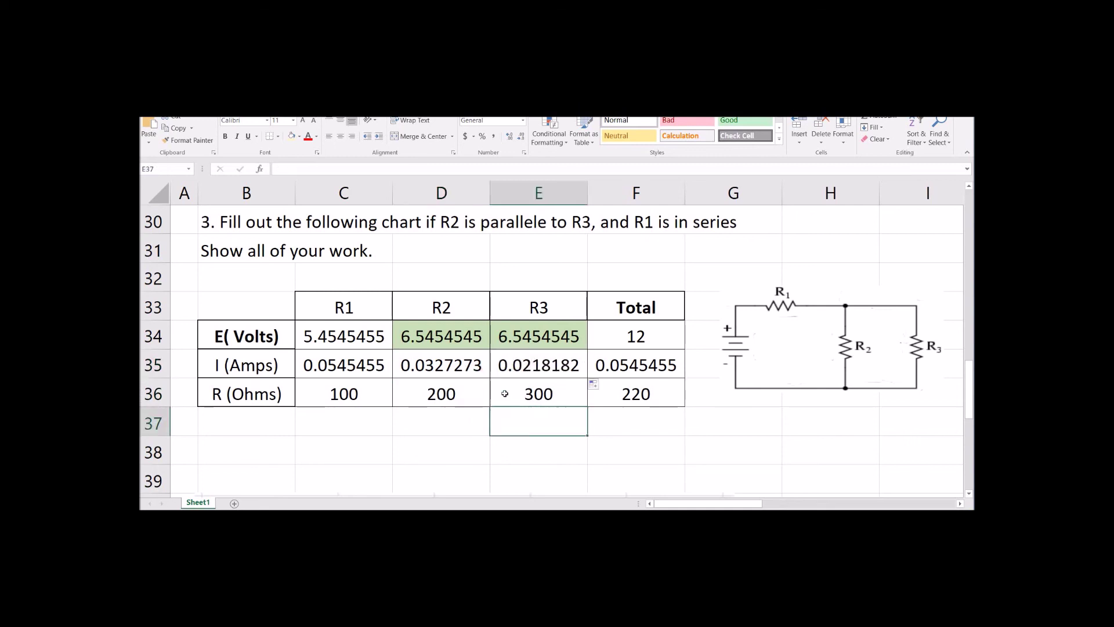
Step: Add the currents of parallel resistors R2 and R3 below the chart in D37 with =D35+E35
{"action": "left_click", "coordinate": [438, 368]}
{"action": "left_click", "coordinate": [444, 393]}
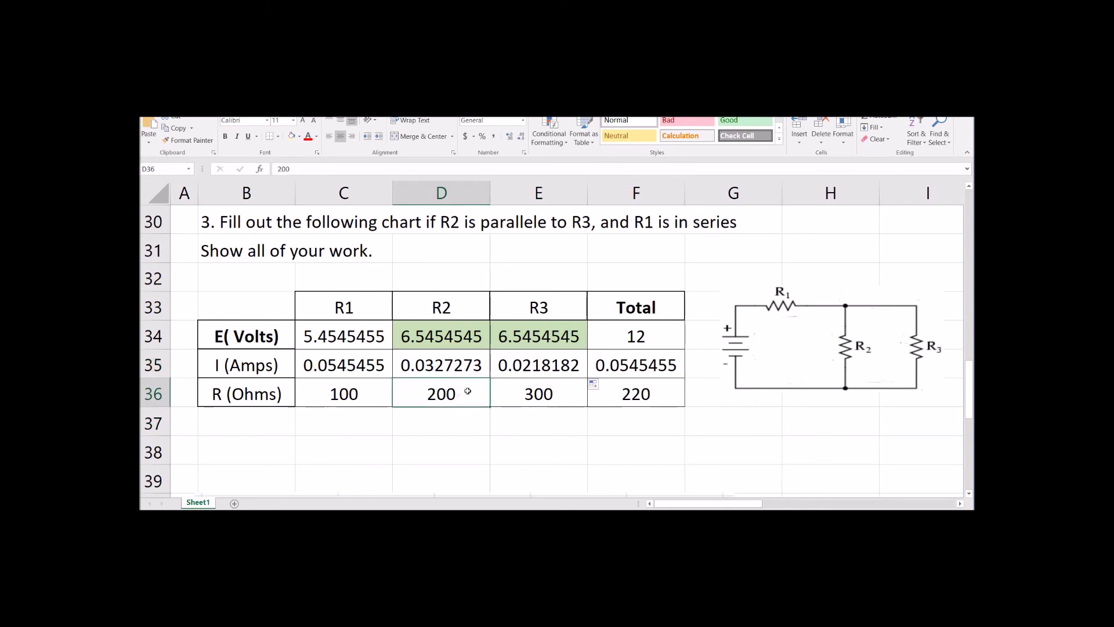
{"action": "left_click", "coordinate": [441, 370]}
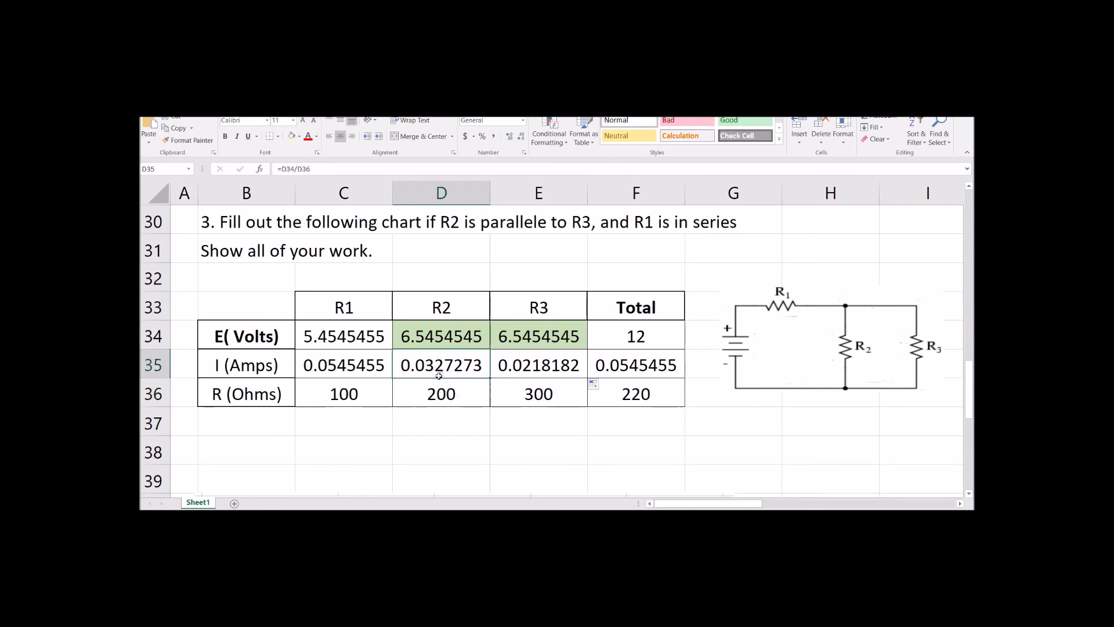
{"action": "key", "text": "Right"}
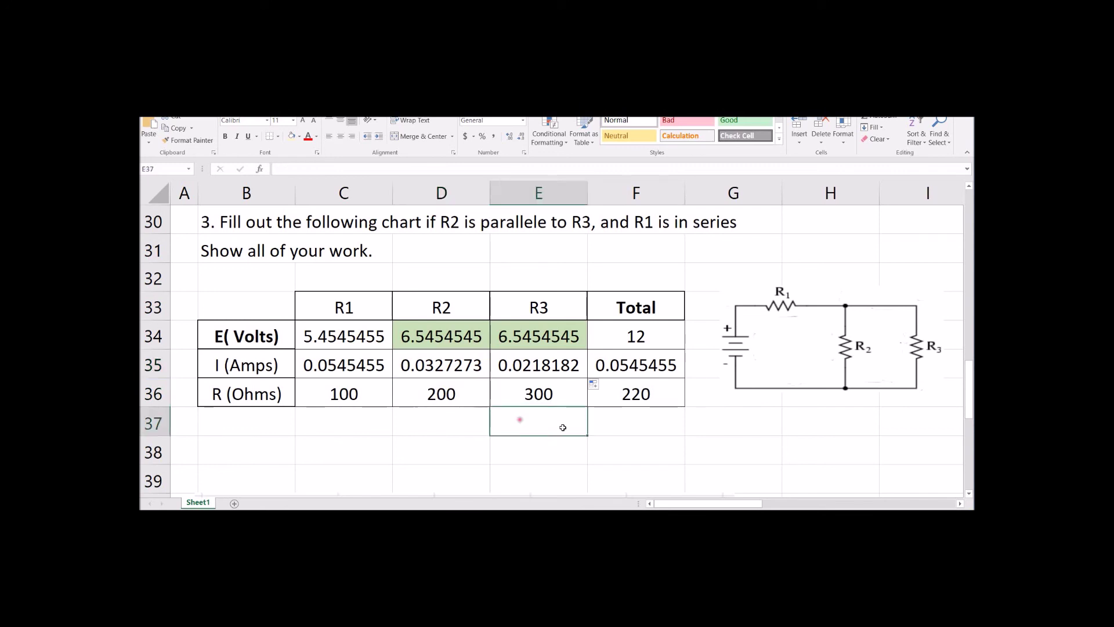
{"action": "key", "text": "Right"}
{"action": "left_click", "coordinate": [465, 428]}
{"action": "type", "text": "="}
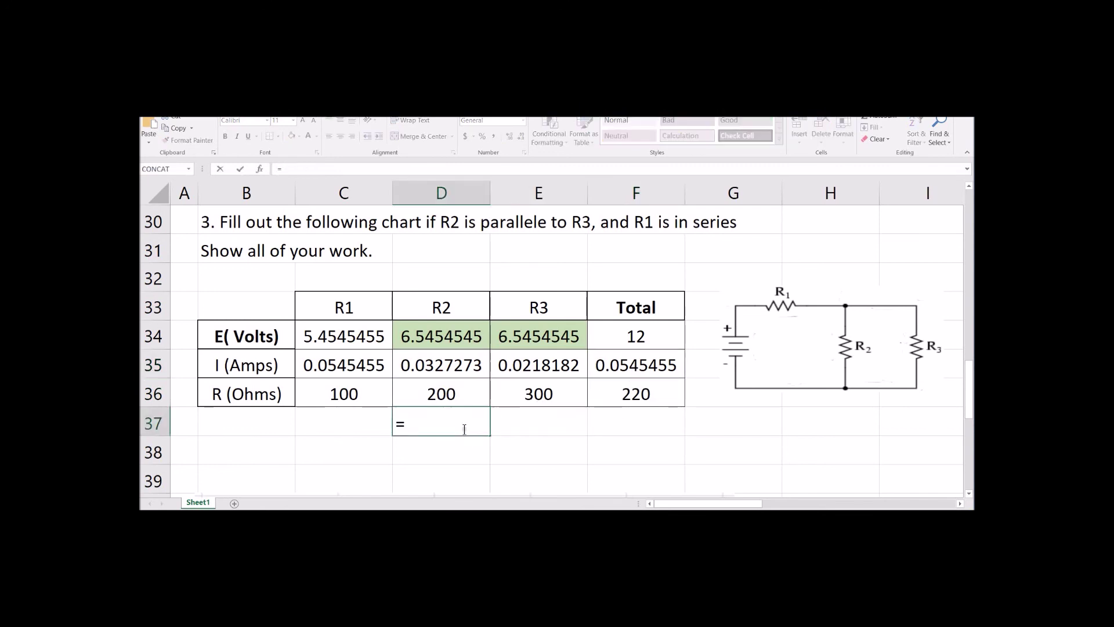
{"action": "left_click", "coordinate": [444, 365]}
{"action": "type", "text": "+"}
{"action": "left_click", "coordinate": [568, 366]}
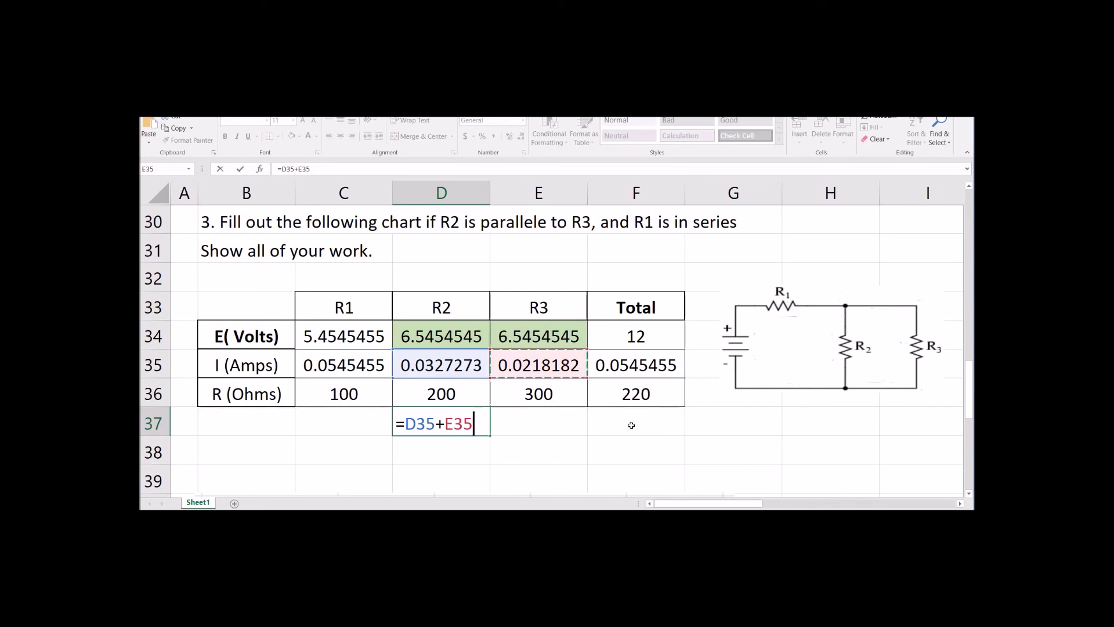
{"action": "key", "text": "Return"}
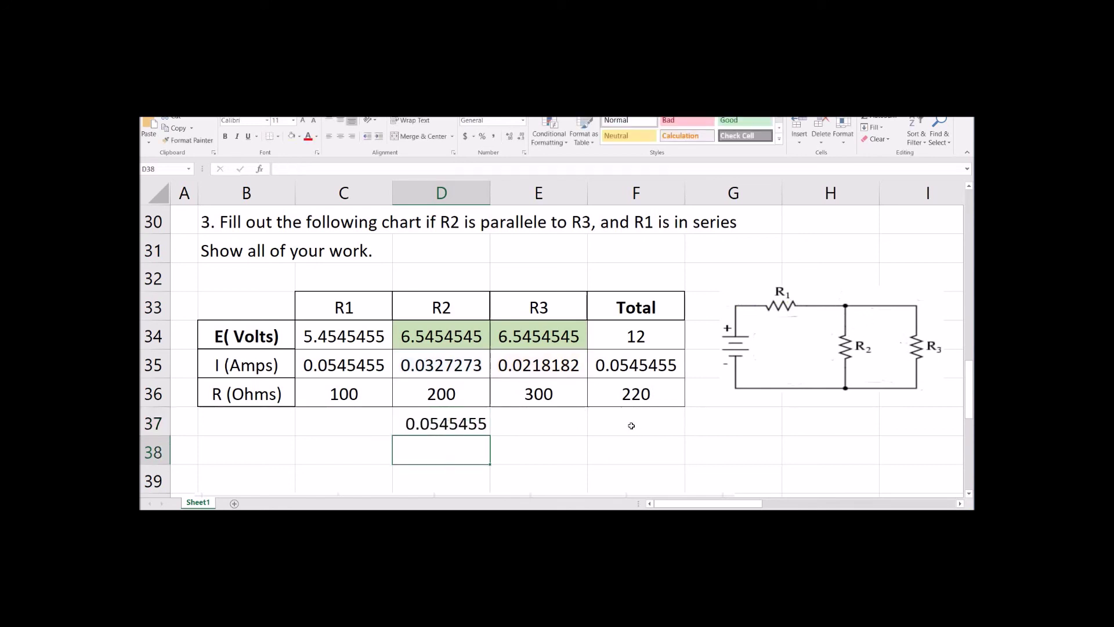
Step: Compare the branch current sum in D37 with R1's current in C35 and review the cells its formula references
{"action": "left_click", "coordinate": [421, 426]}
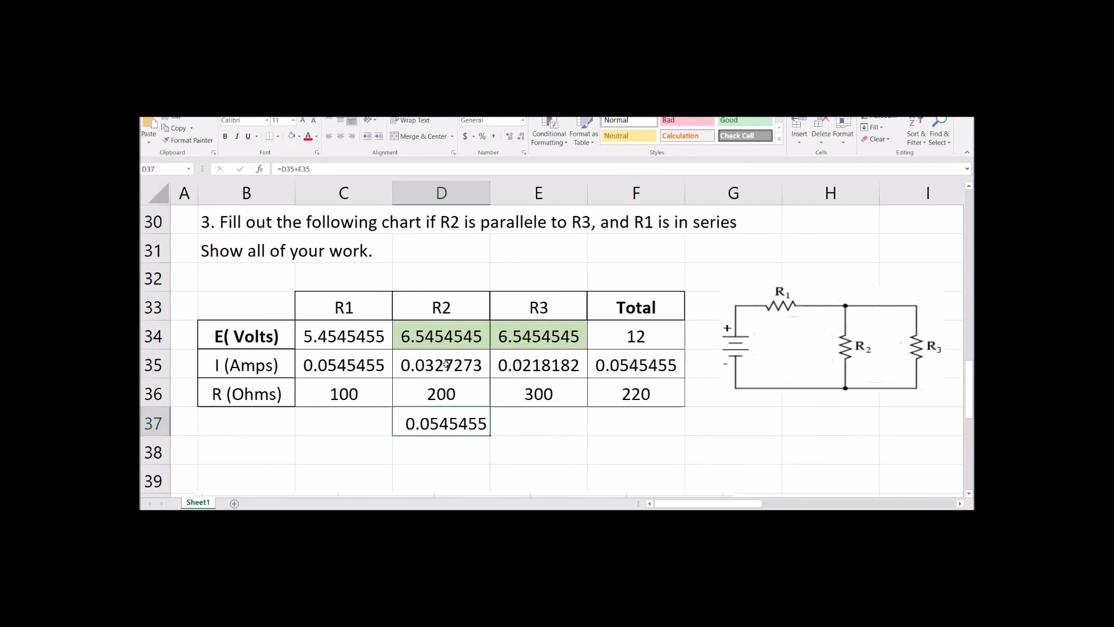
{"action": "left_click", "coordinate": [342, 367]}
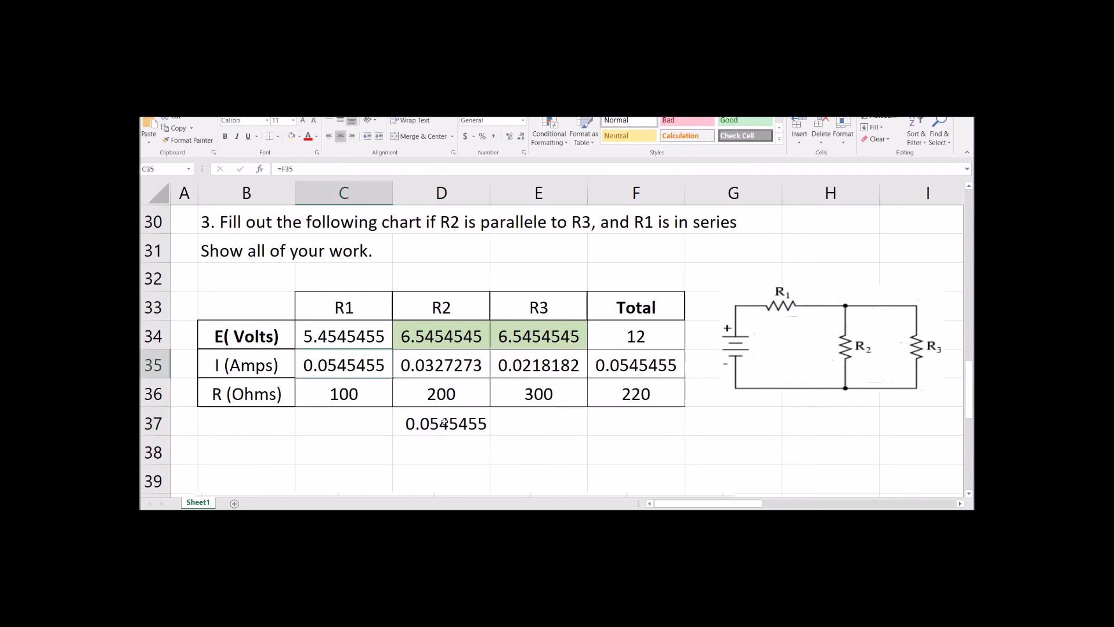
{"action": "left_click", "coordinate": [459, 425]}
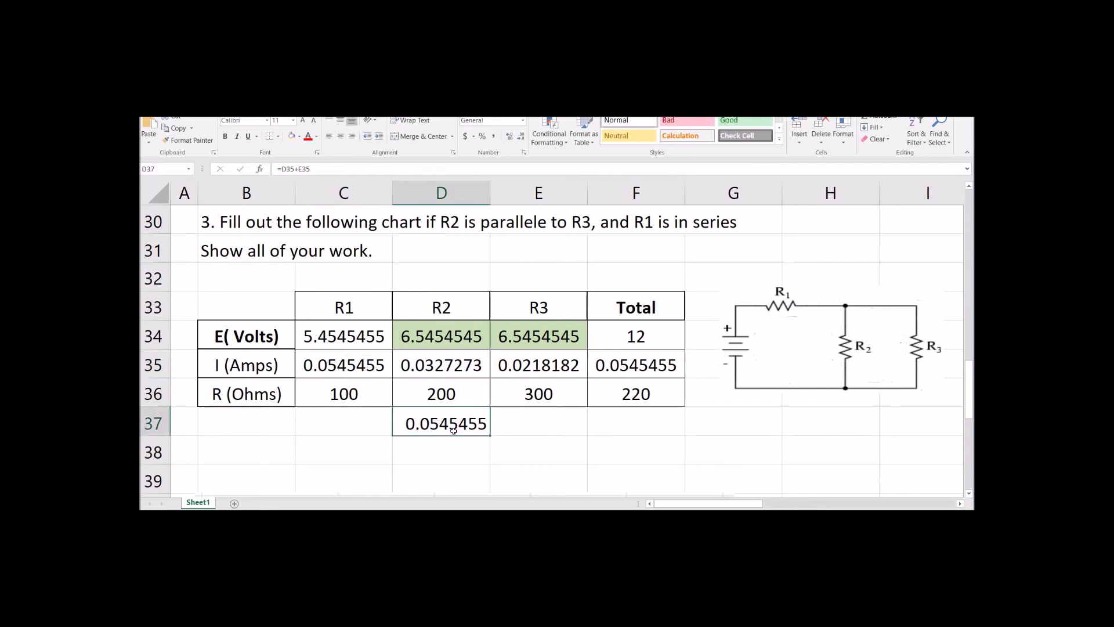
{"action": "double_click", "coordinate": [455, 425]}
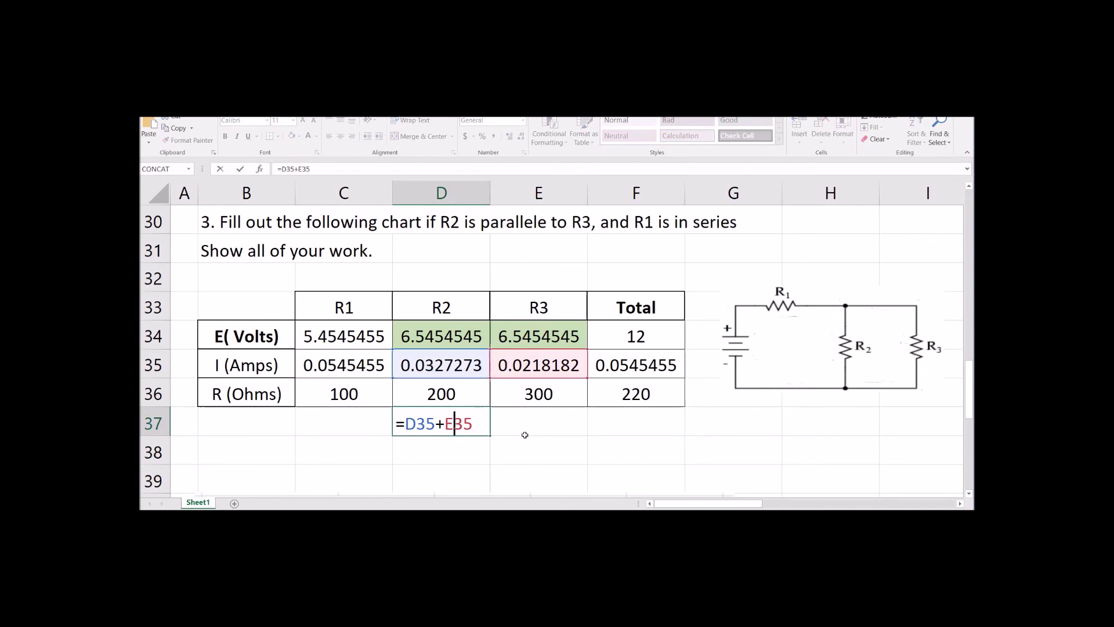
{"action": "left_click", "coordinate": [476, 425]}
{"action": "key", "text": "Return"}
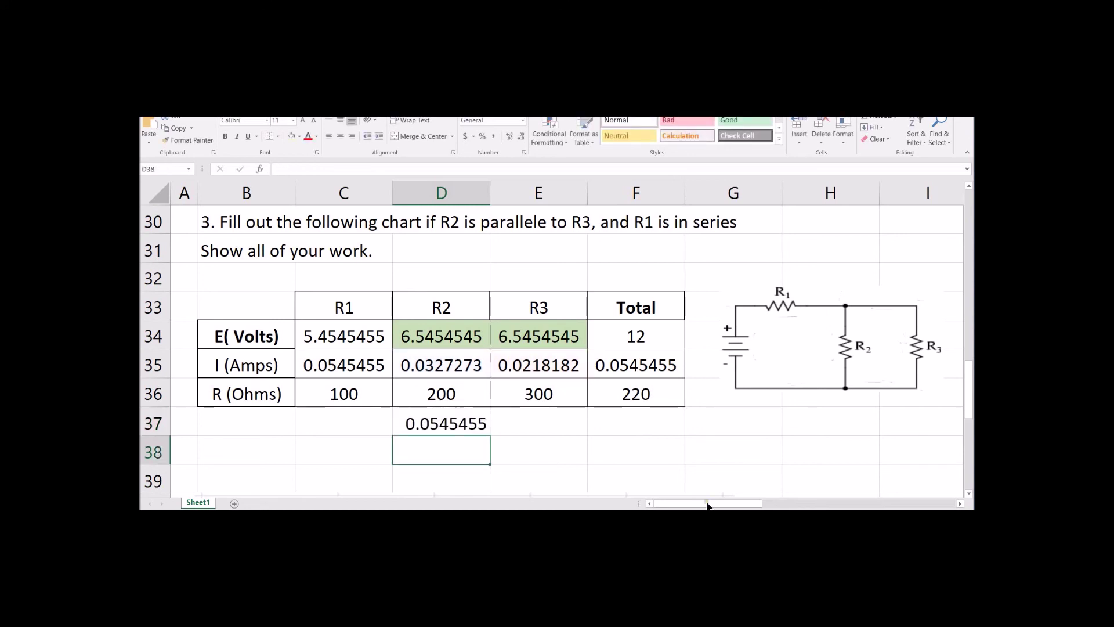
Step: Test the chart with other parallel resistances by setting R2 in D36 to 400 and R3 in E36 to 250 ohms
{"action": "left_click", "coordinate": [458, 399]}
{"action": "key", "text": "Delete"}
{"action": "type", "text": "4"}
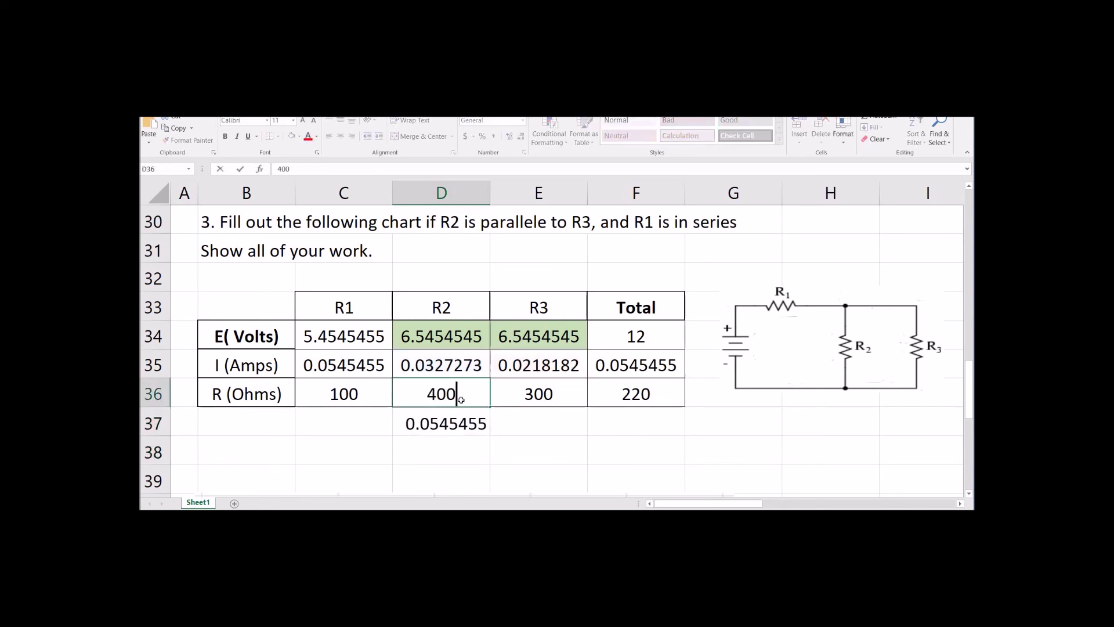
{"action": "key", "text": "Return"}
{"action": "left_click", "coordinate": [538, 394]}
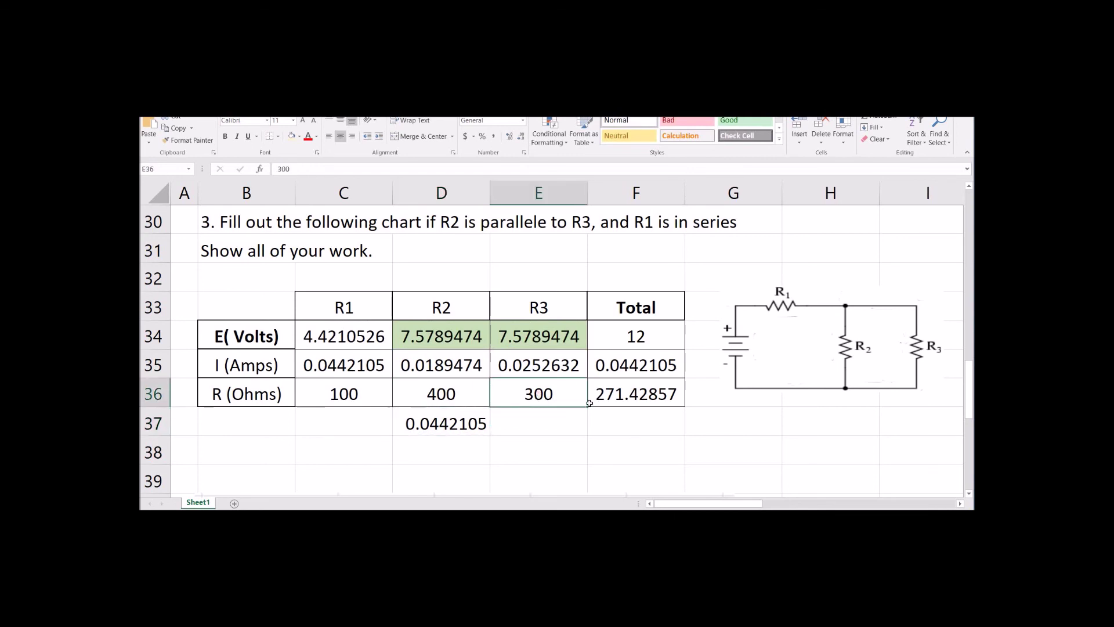
{"action": "type", "text": "250"}
{"action": "key", "text": "Return"}
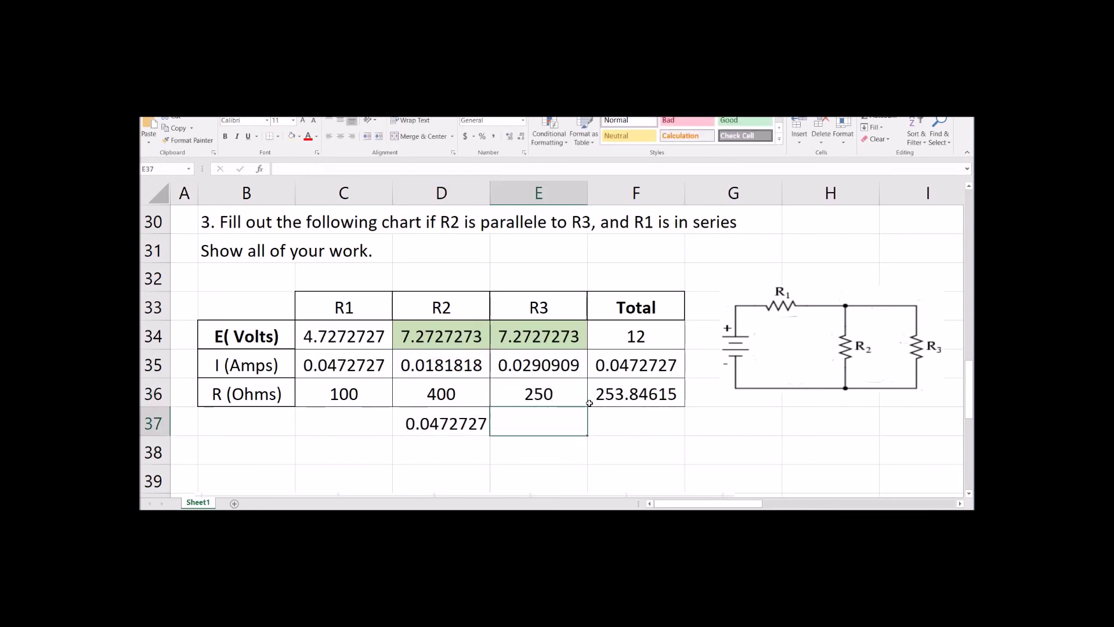
Step: Compare the resistances of R2 and R3 in row 36 with their branch currents in row 35
{"action": "key", "text": "Up"}
{"action": "key", "text": "Left"}
{"action": "key", "text": "Left"}
{"action": "key", "text": "Right"}
{"action": "left_click", "coordinate": [519, 396]}
{"action": "left_click", "coordinate": [445, 372]}
{"action": "left_click", "coordinate": [534, 370]}
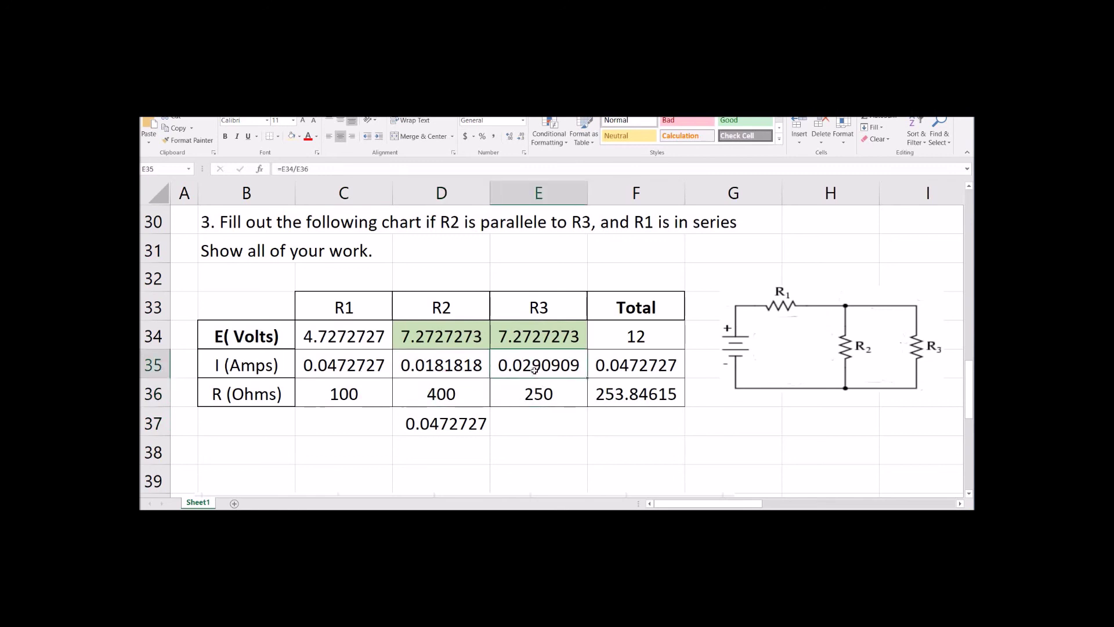
Step: Check how the resistances in C36, D36 and E36 relate to the currents through R2 and R3 in D35 and E35
{"action": "left_click", "coordinate": [460, 369]}
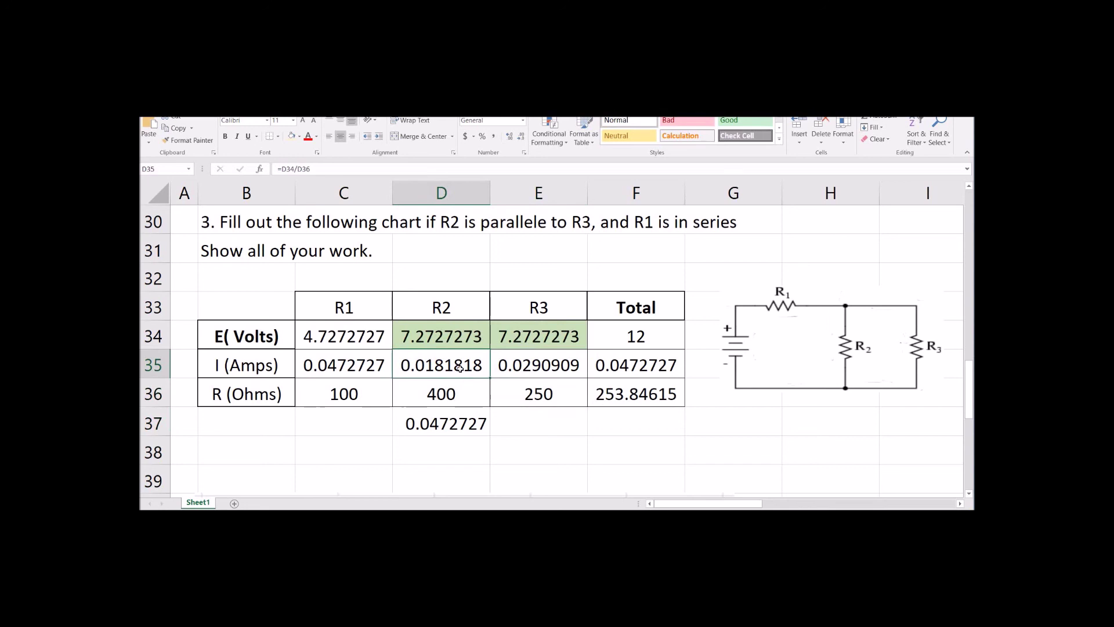
{"action": "left_click", "coordinate": [462, 394]}
{"action": "left_click", "coordinate": [503, 395]}
{"action": "left_click", "coordinate": [451, 396]}
{"action": "left_click", "coordinate": [374, 394]}
{"action": "left_click", "coordinate": [418, 390]}
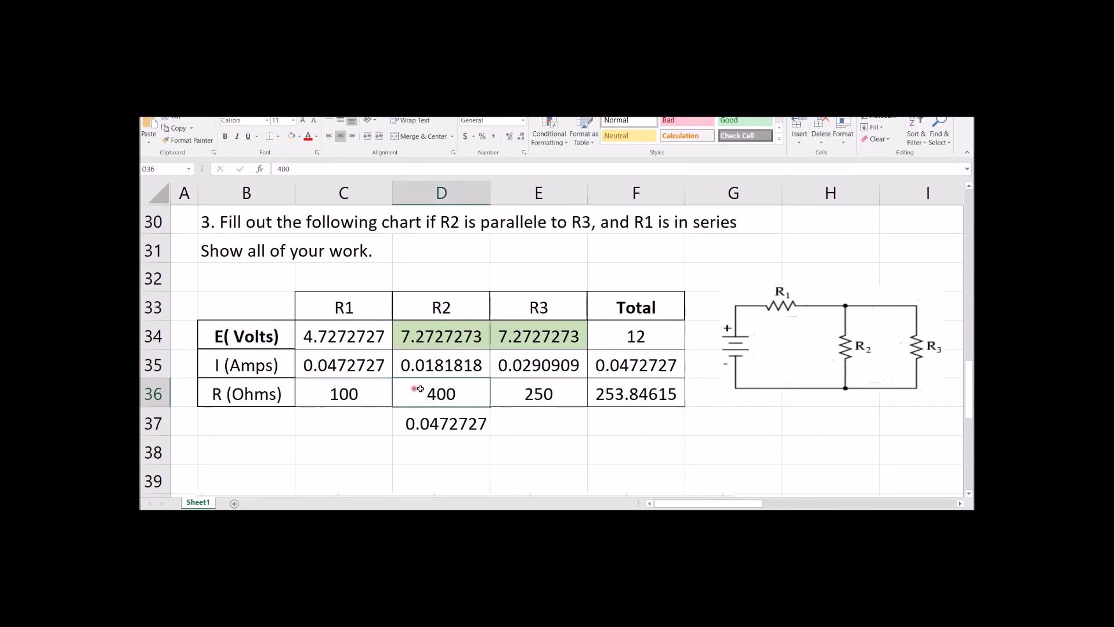
{"action": "left_click", "coordinate": [522, 393]}
{"action": "left_click", "coordinate": [522, 369]}
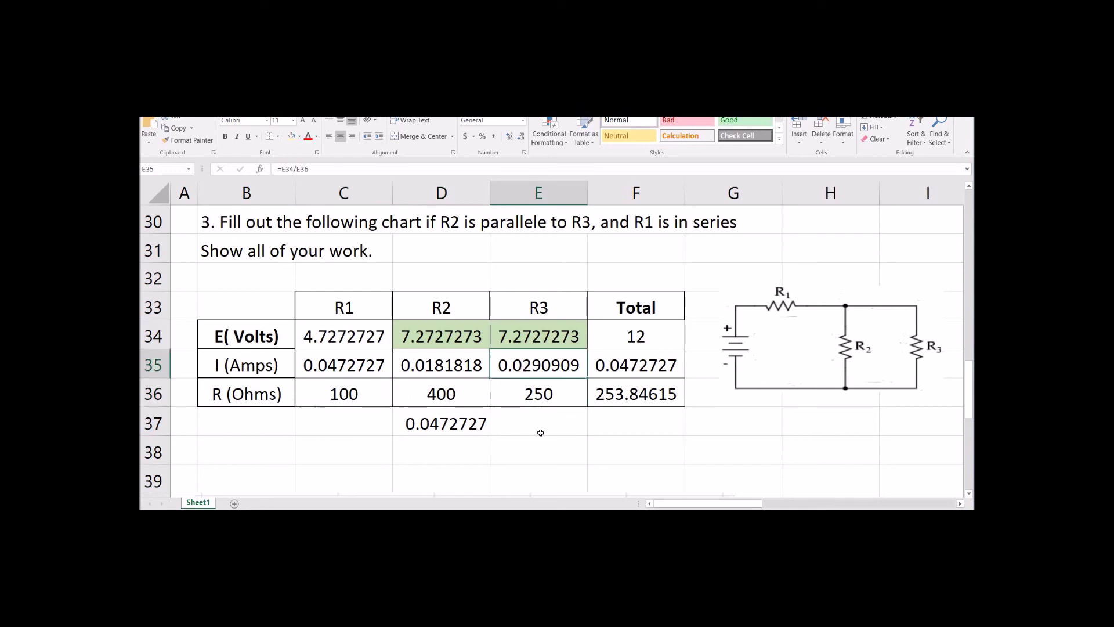
Step: Compare R1's current in C35 with the total current in F35 and inspect the cells that the F35 formula references
{"action": "left_click", "coordinate": [370, 365]}
{"action": "double_click", "coordinate": [673, 366]}
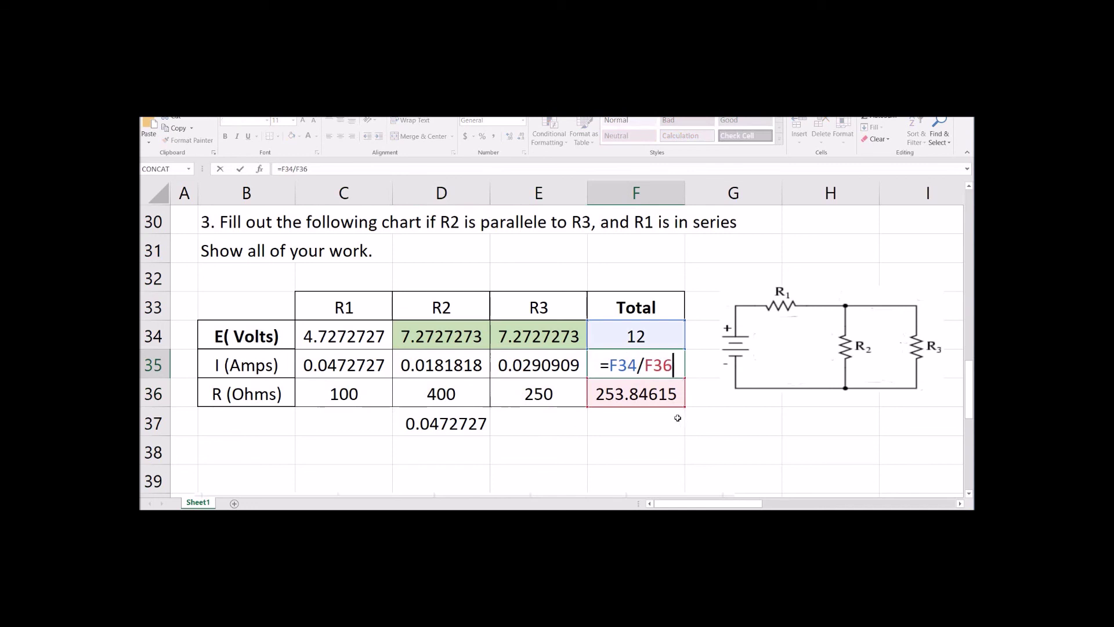
{"action": "key", "text": "Return"}
Step: Test the mixed circuit chart with a different supply by setting the total voltage in F34 to 9
{"action": "left_click", "coordinate": [656, 339]}
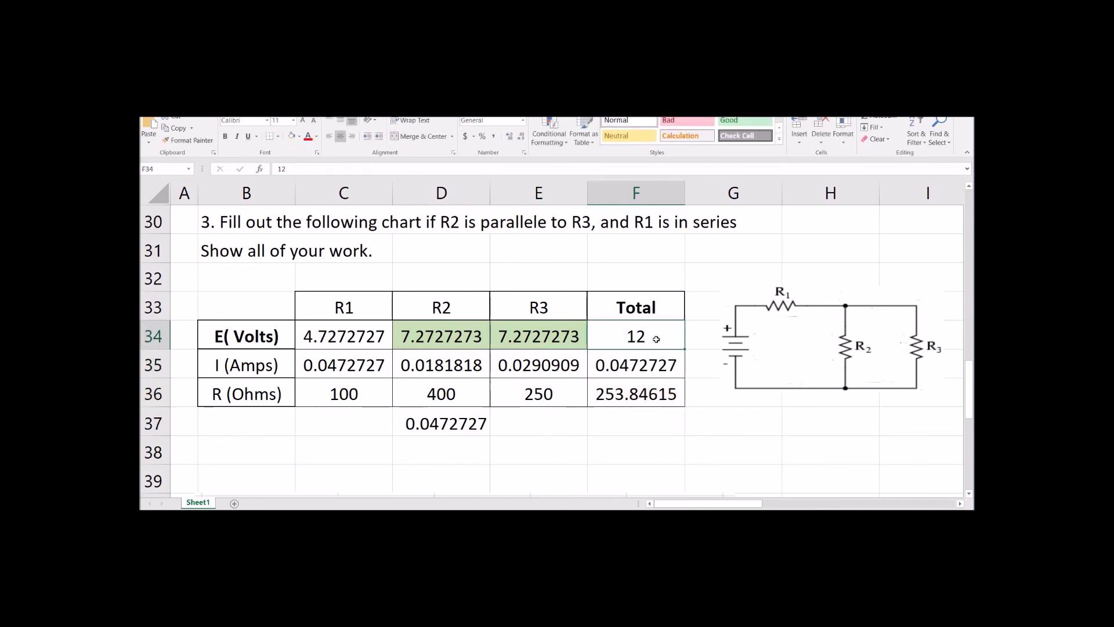
{"action": "type", "text": "9"}
{"action": "key", "text": "Return"}
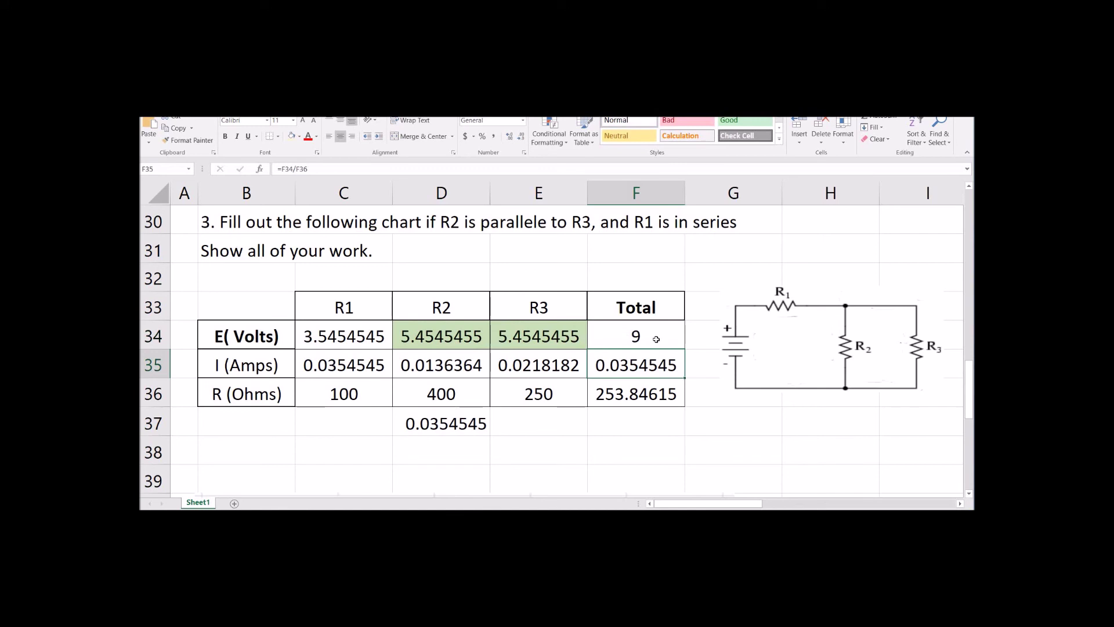
{"action": "left_click", "coordinate": [657, 339]}
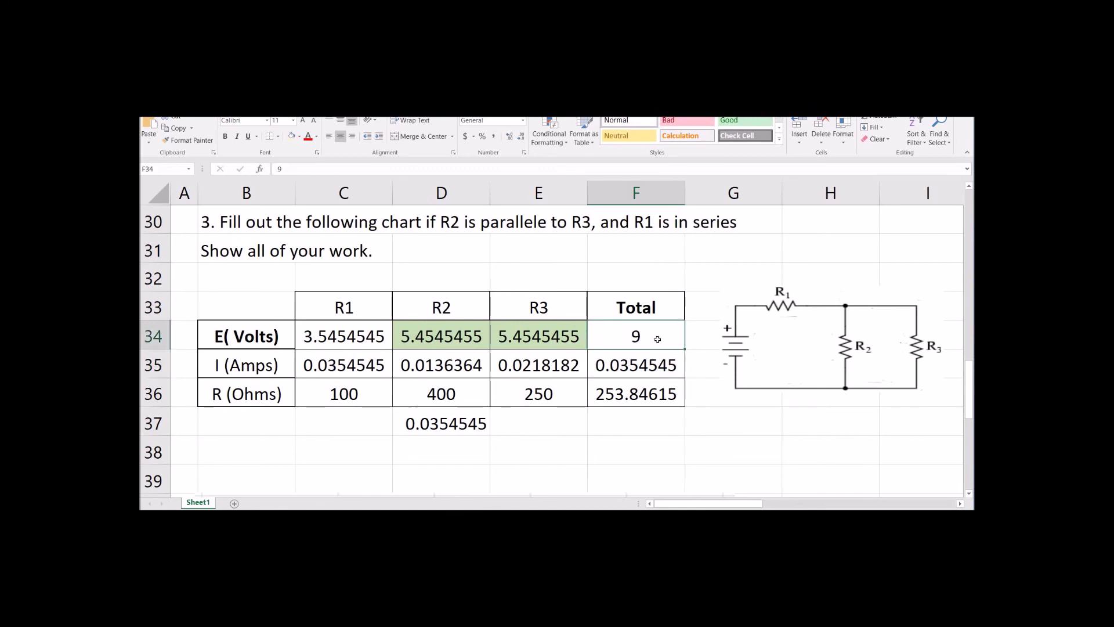